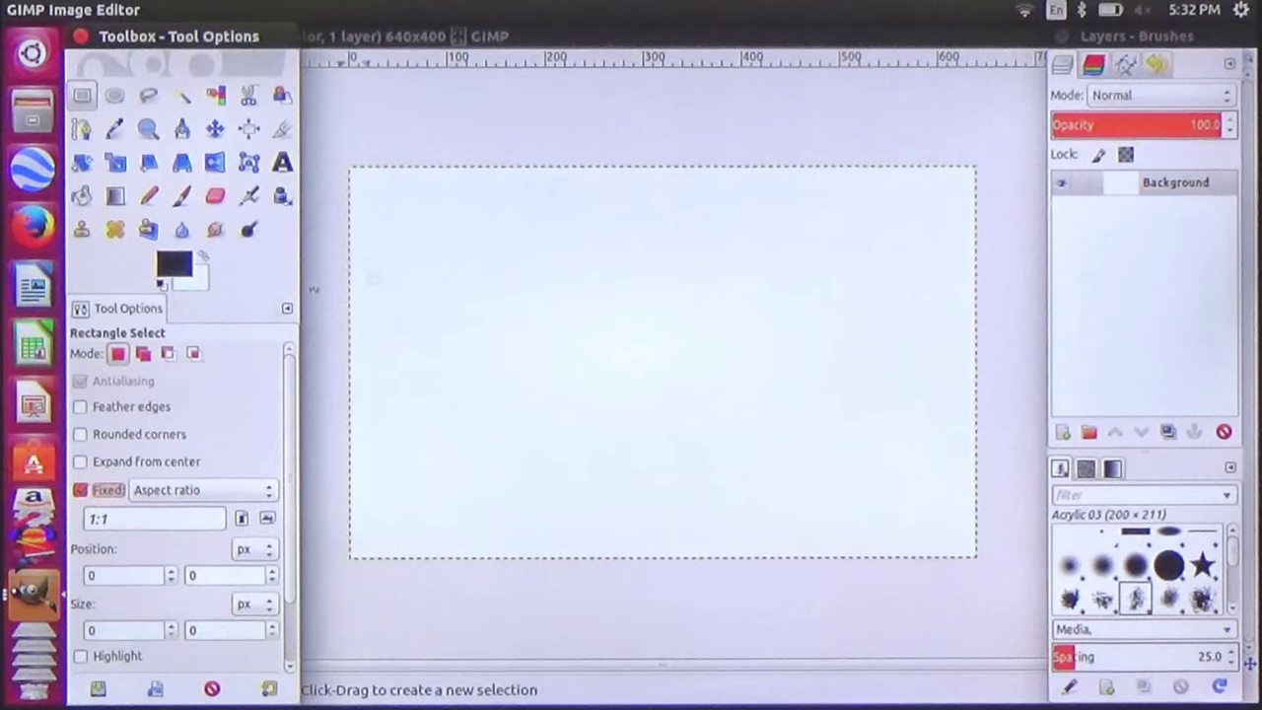
- Select a square about 189 px wide, and with the fixed aspect ratio off, select a rectangle about 262 × 76 px
drag(408, 223, 508, 406)
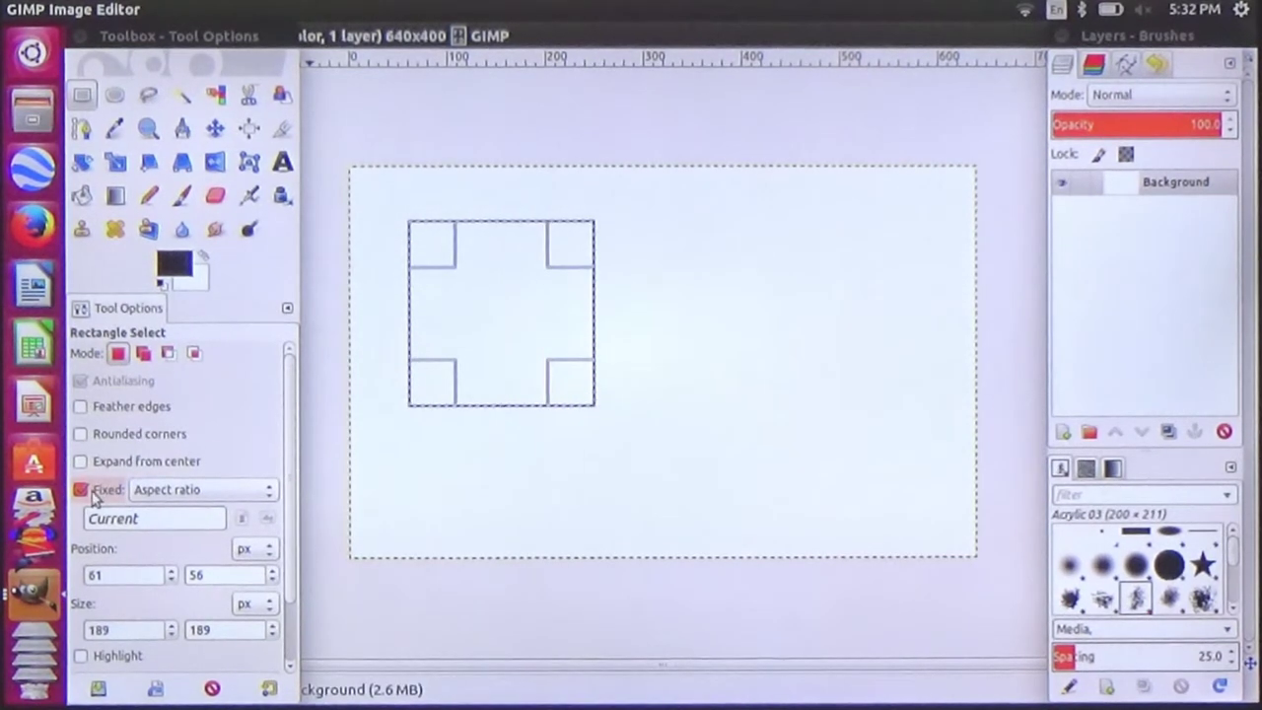
click(81, 490)
click(81, 490)
drag(689, 211, 946, 287)
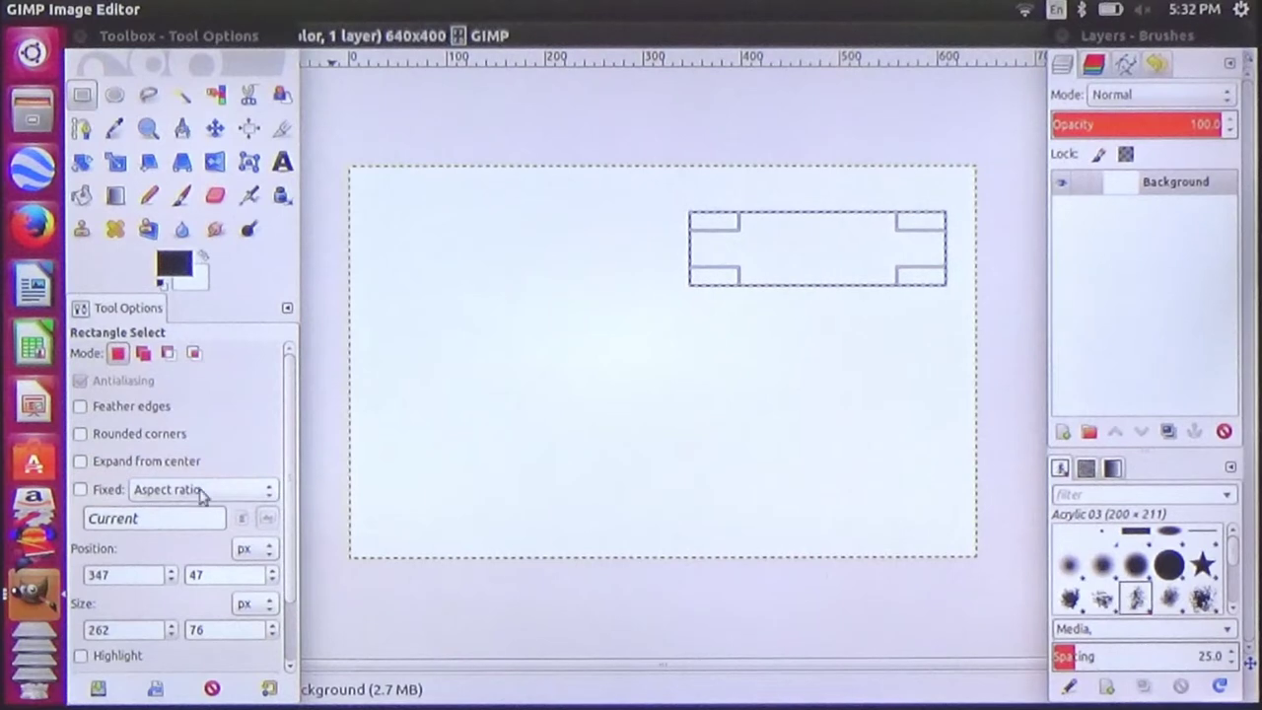
- Fix the Rectangle Select aspect ratio at 1:1 and select a square about 199 px wide in the canvas's left half
drag(293, 502, 292, 607)
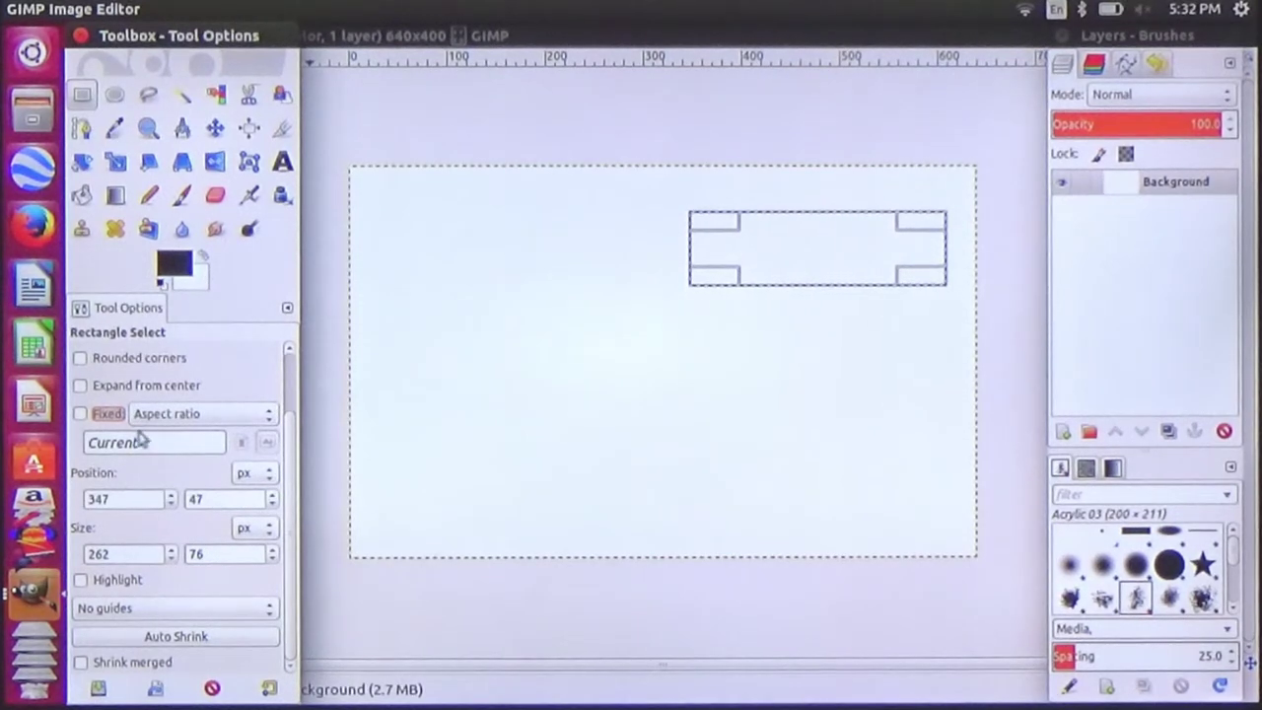
click(81, 416)
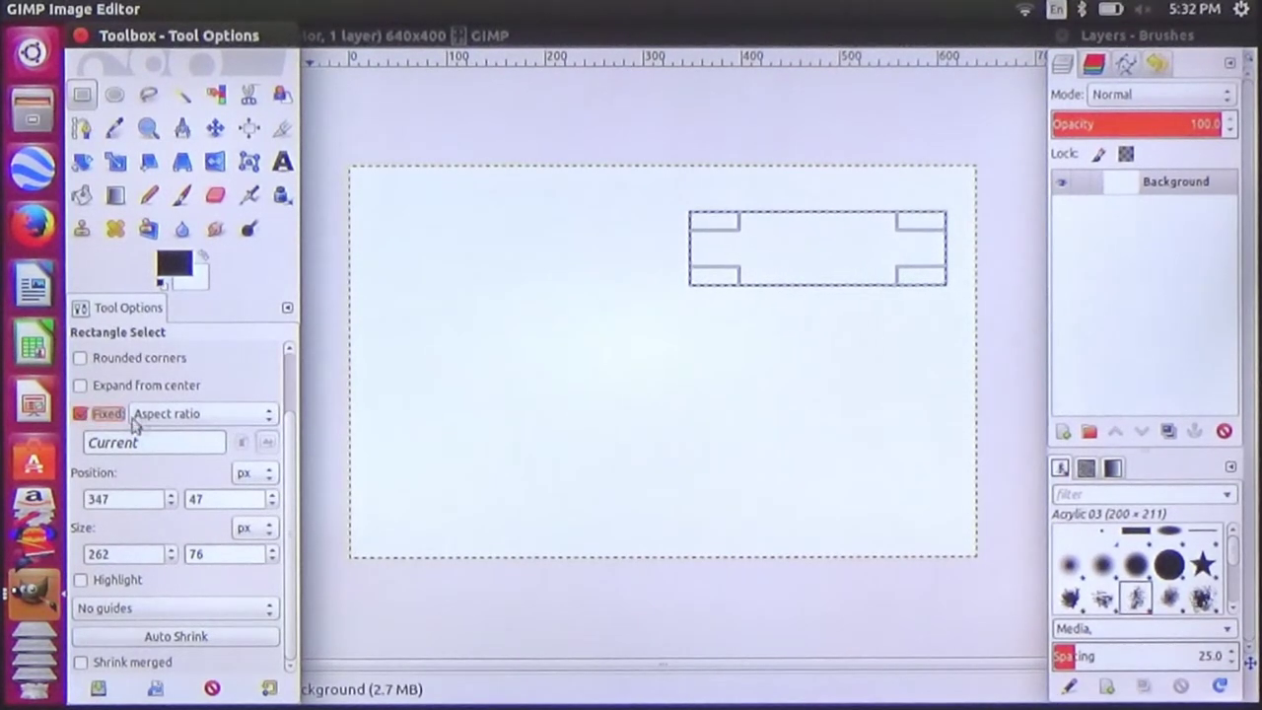
double_click(175, 446)
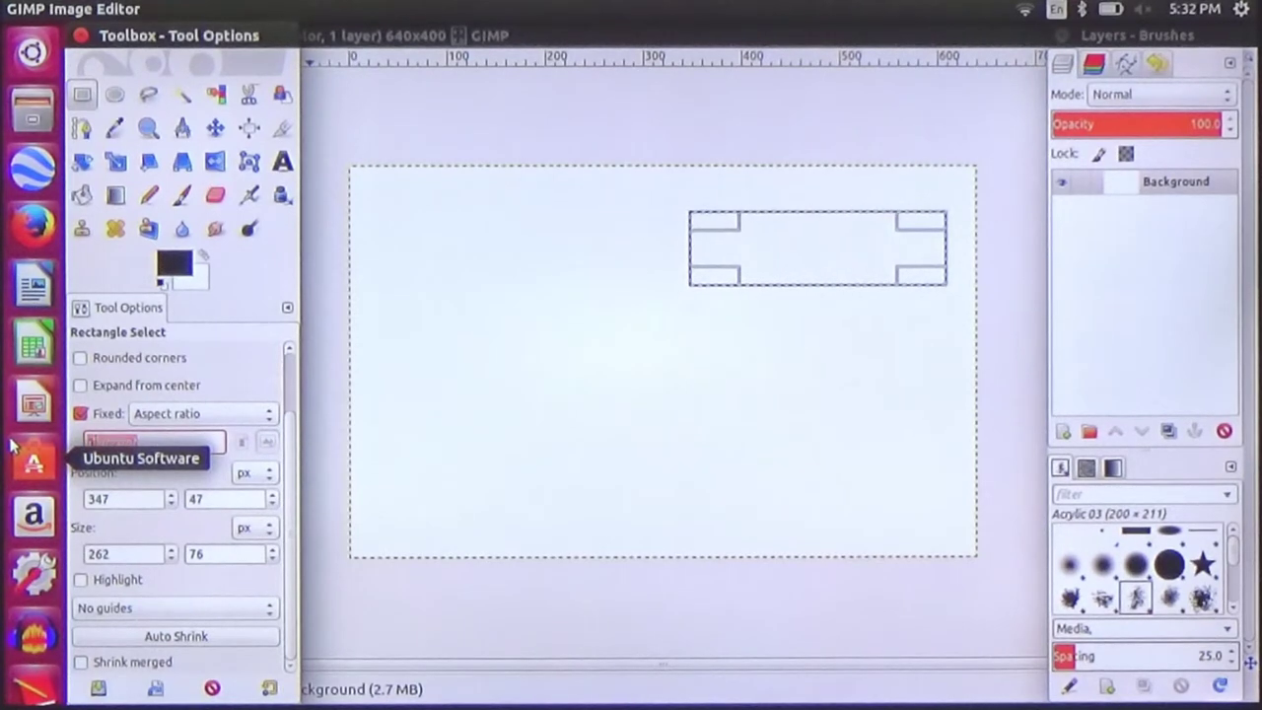
text(1:1)
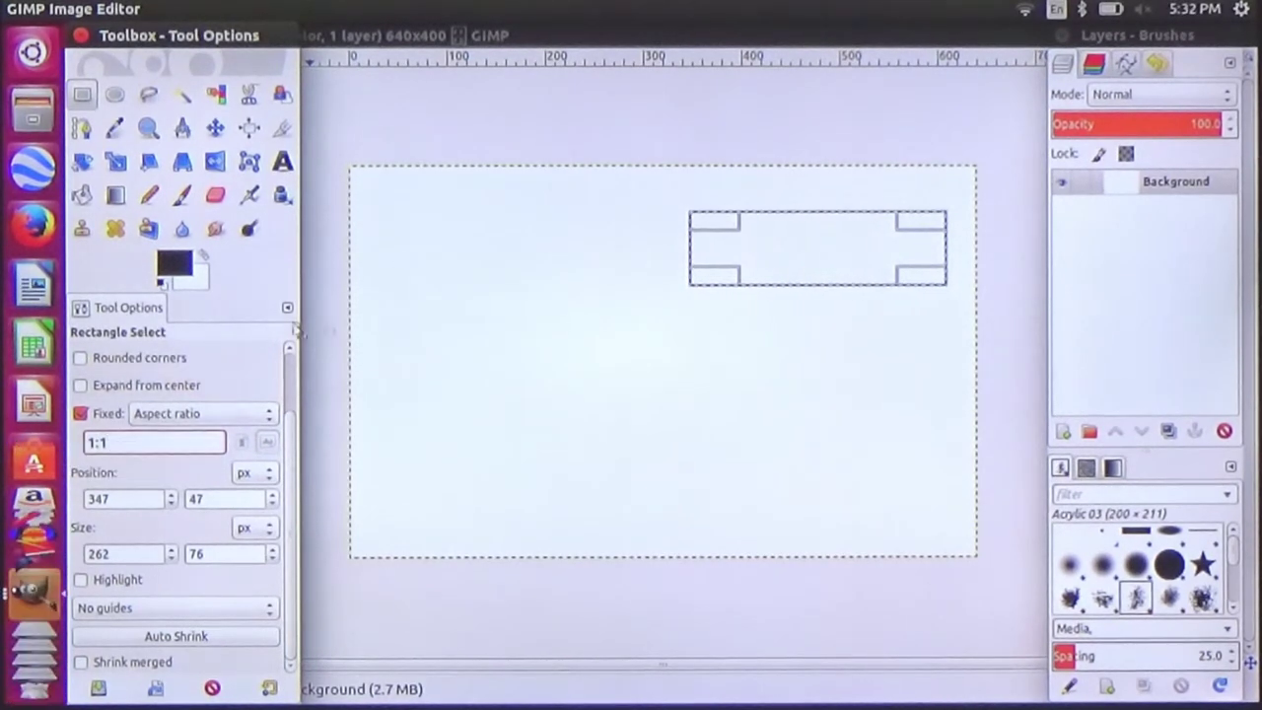
drag(420, 226, 550, 431)
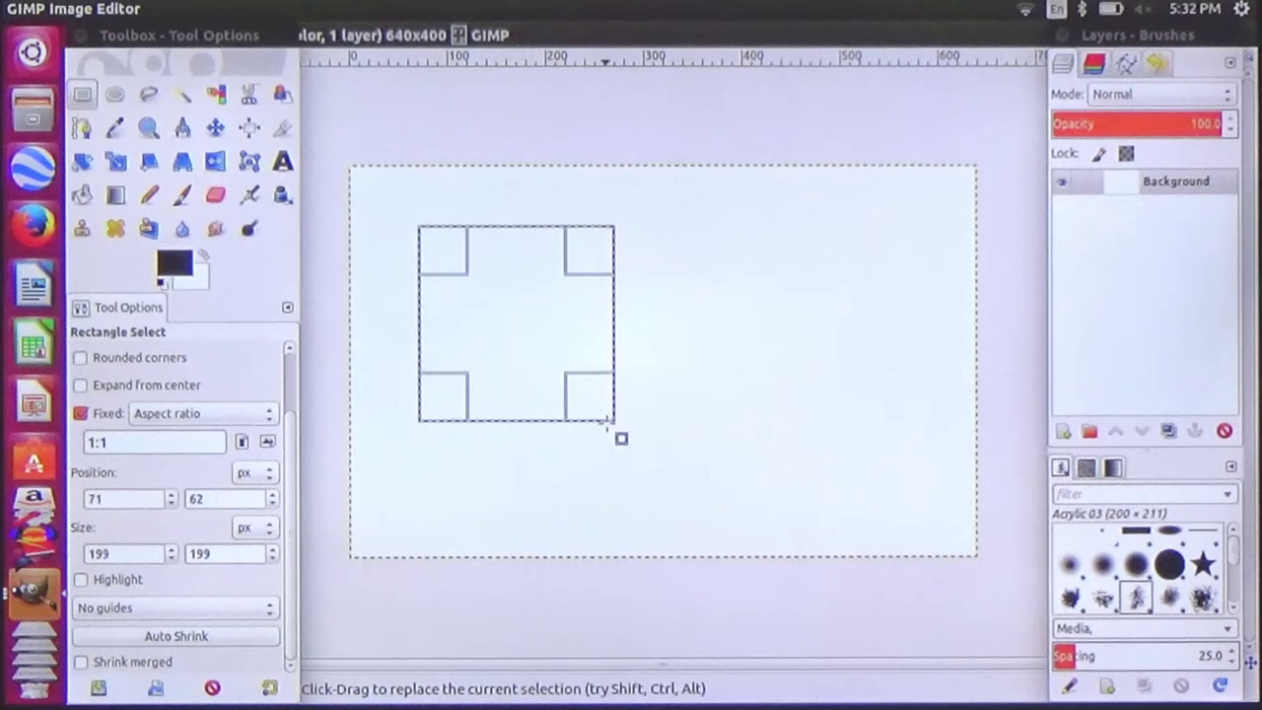
- Stroke the existing path with the Paintbrush as paint tool and inspect the result with the Move tool active
click(120, 10)
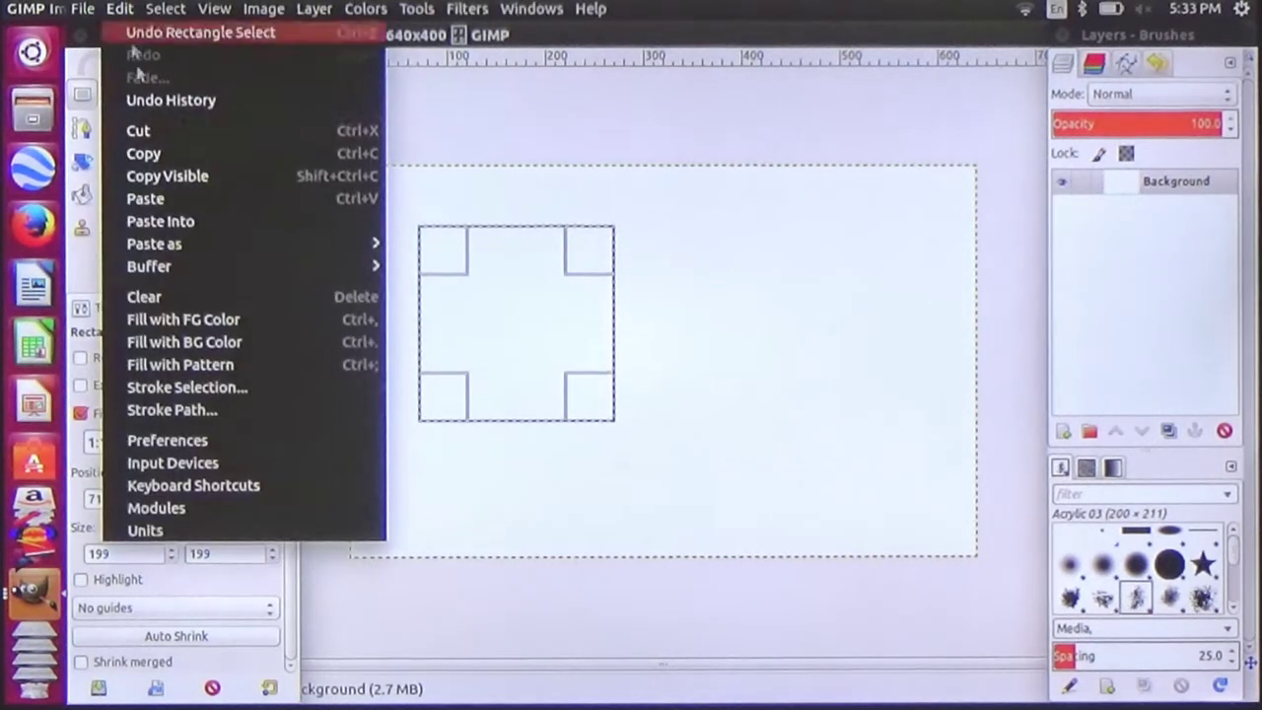
click(225, 414)
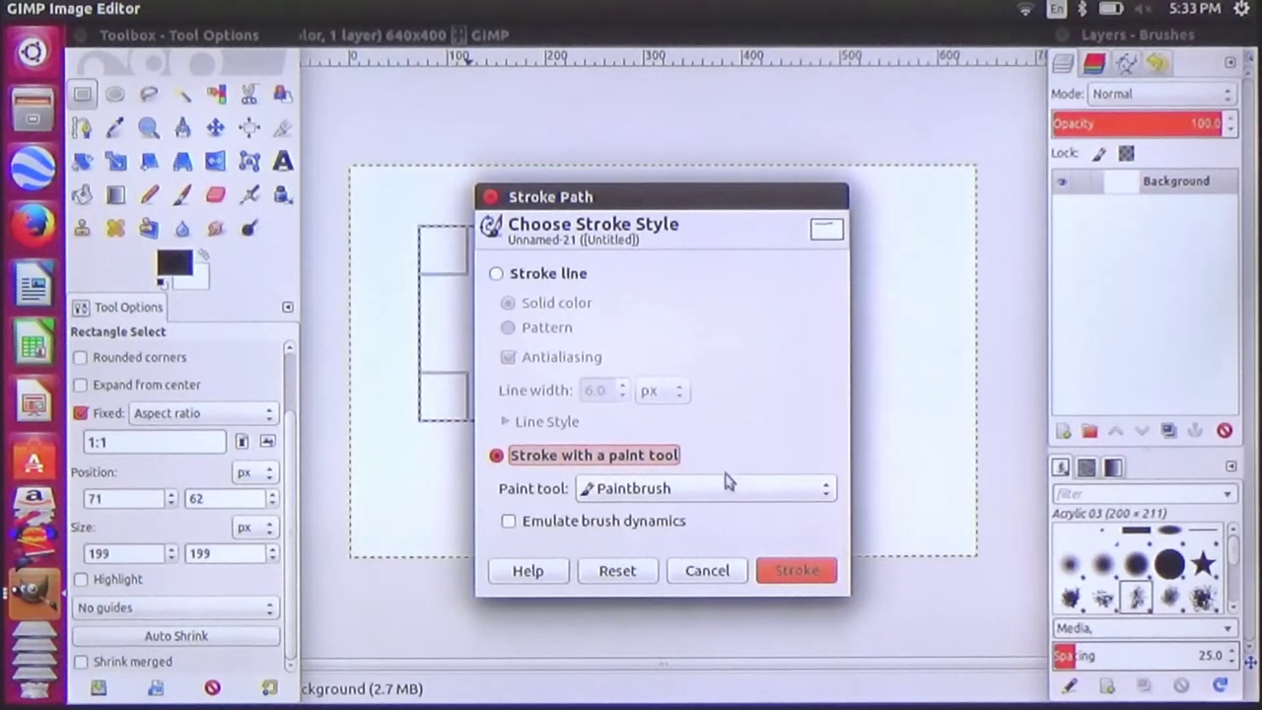
click(789, 573)
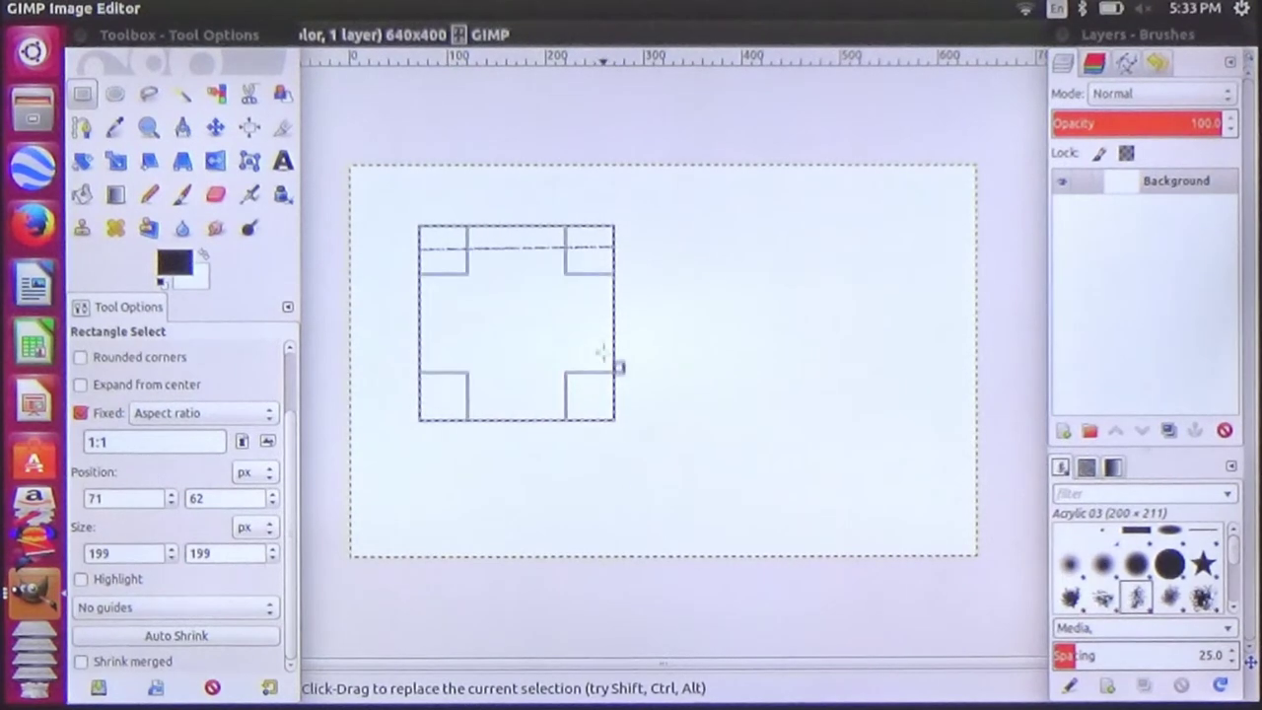
click(215, 128)
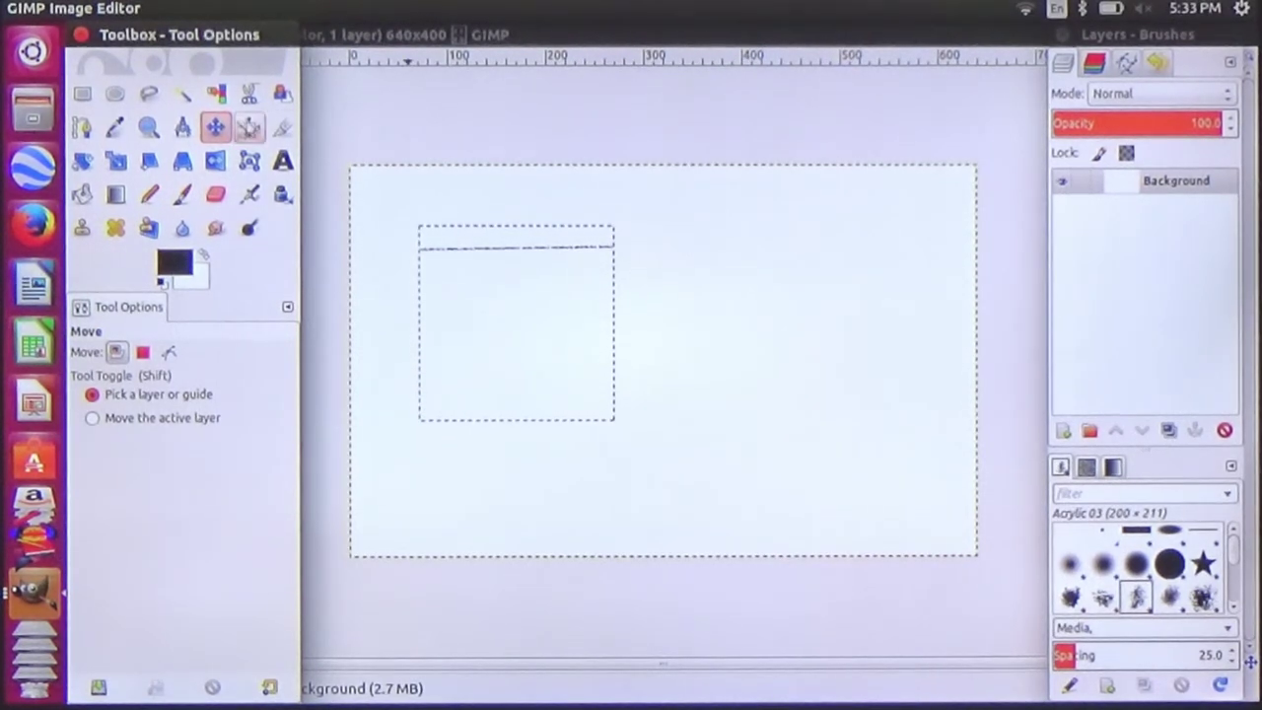
- Select a square about 190 px wide in the canvas's right half and stroke the path with the Pencil as paint tool
click(82, 94)
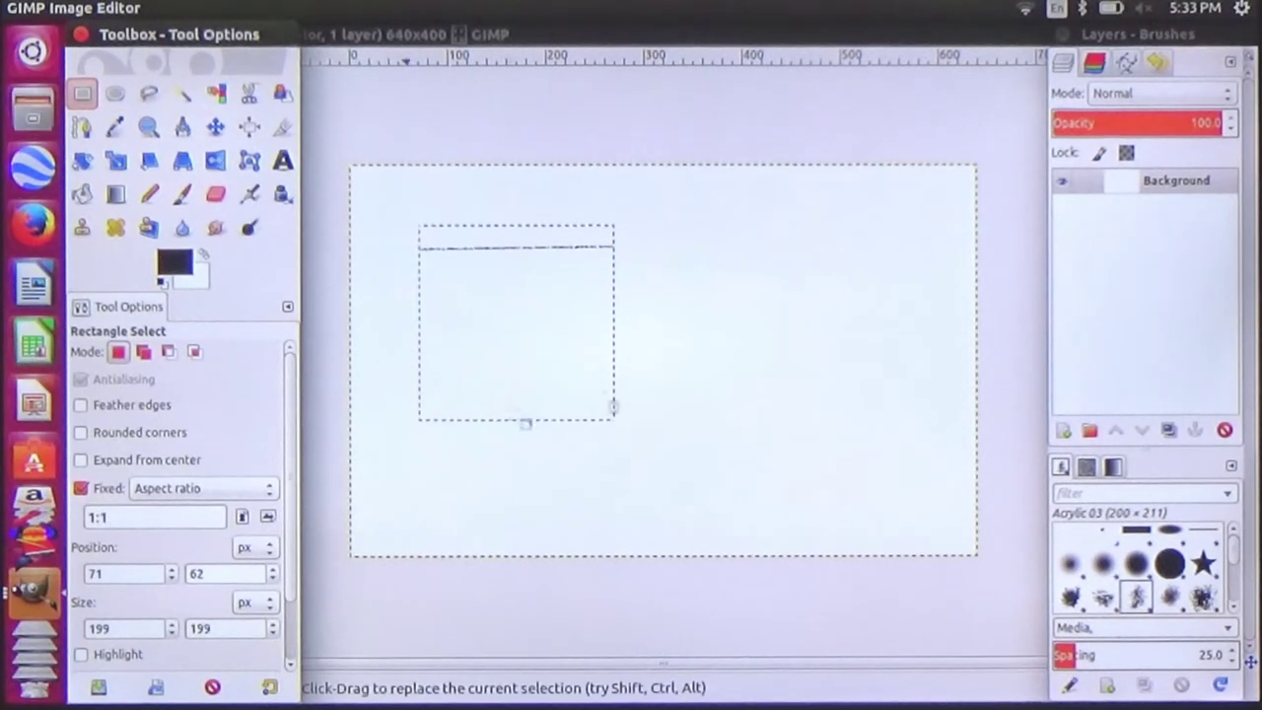
drag(682, 240, 794, 427)
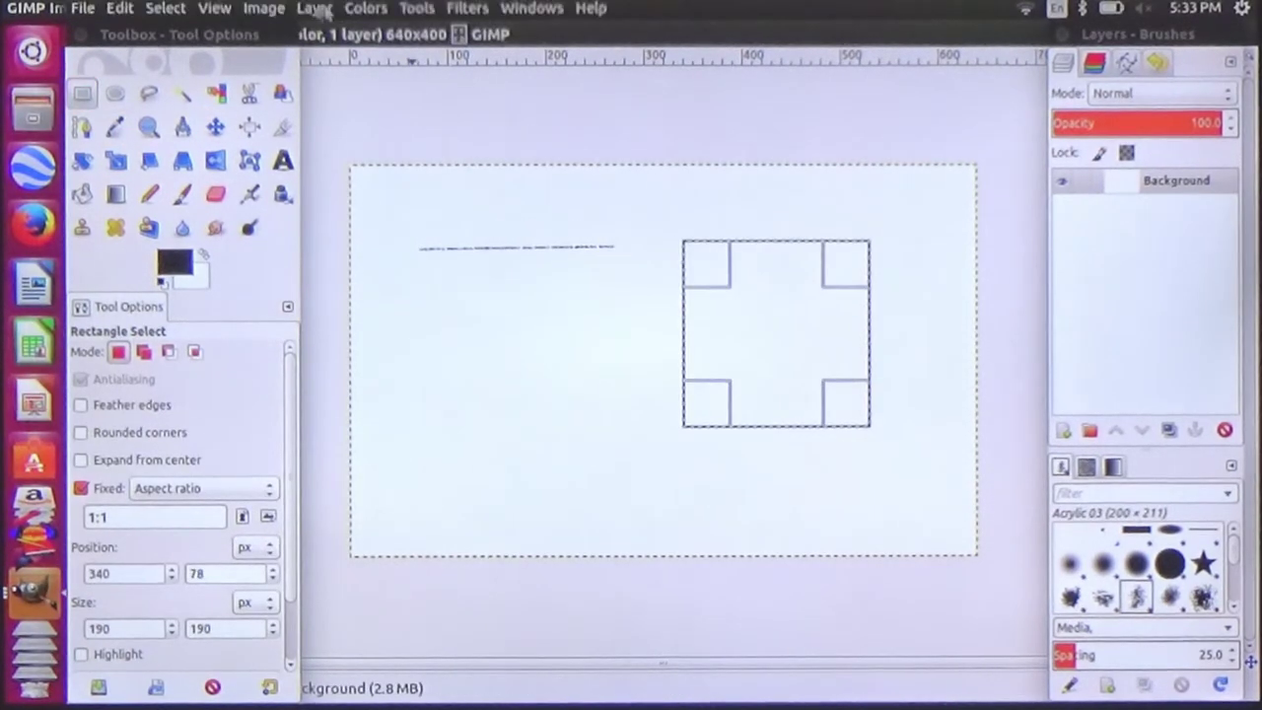
click(120, 8)
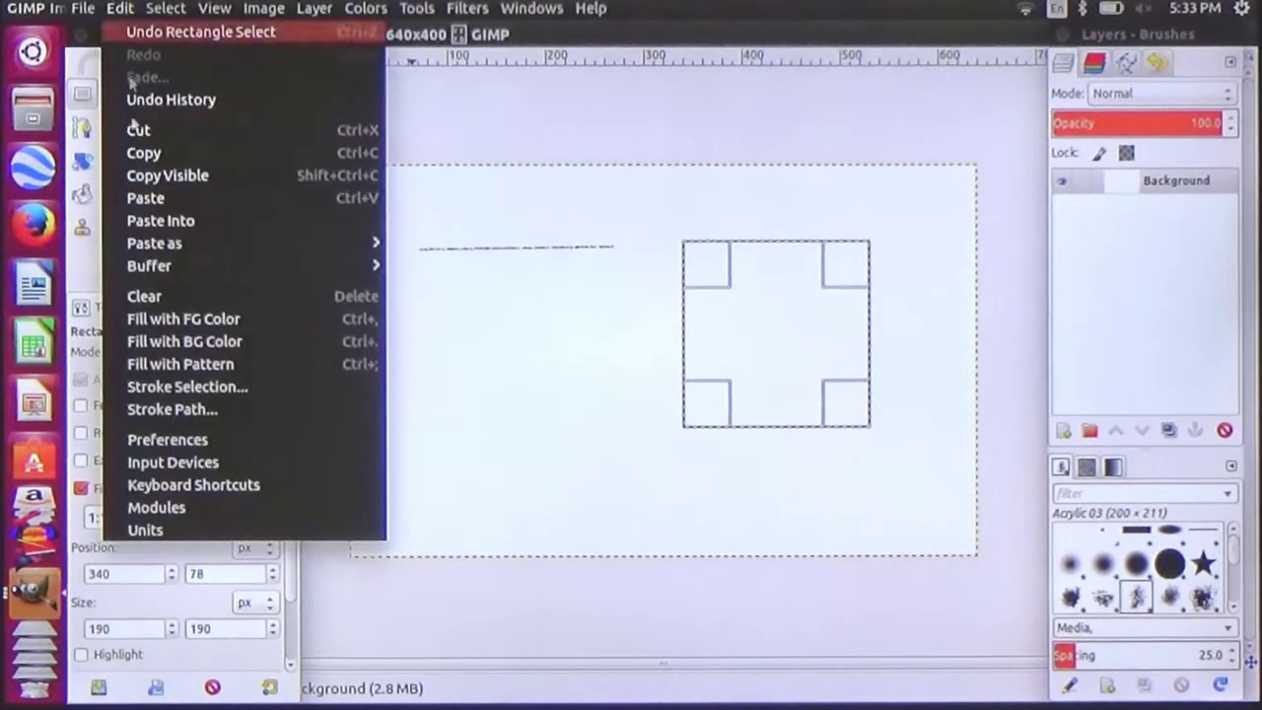
click(177, 412)
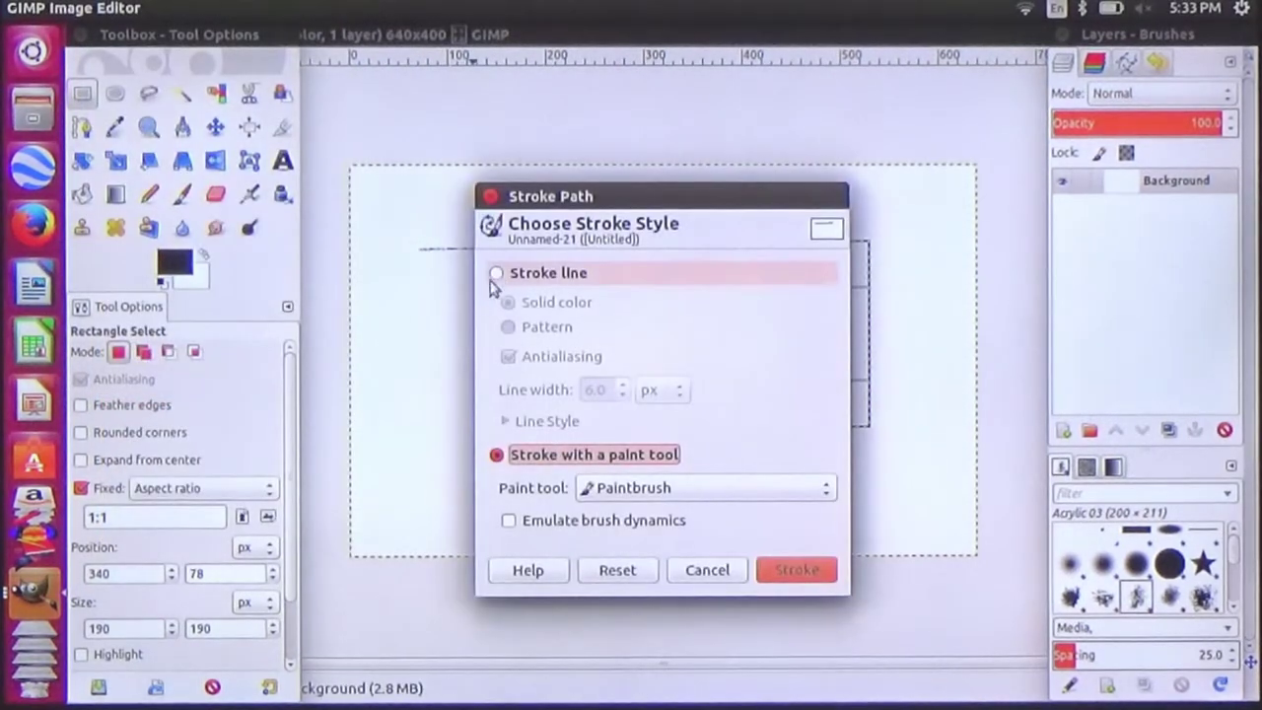
click(599, 487)
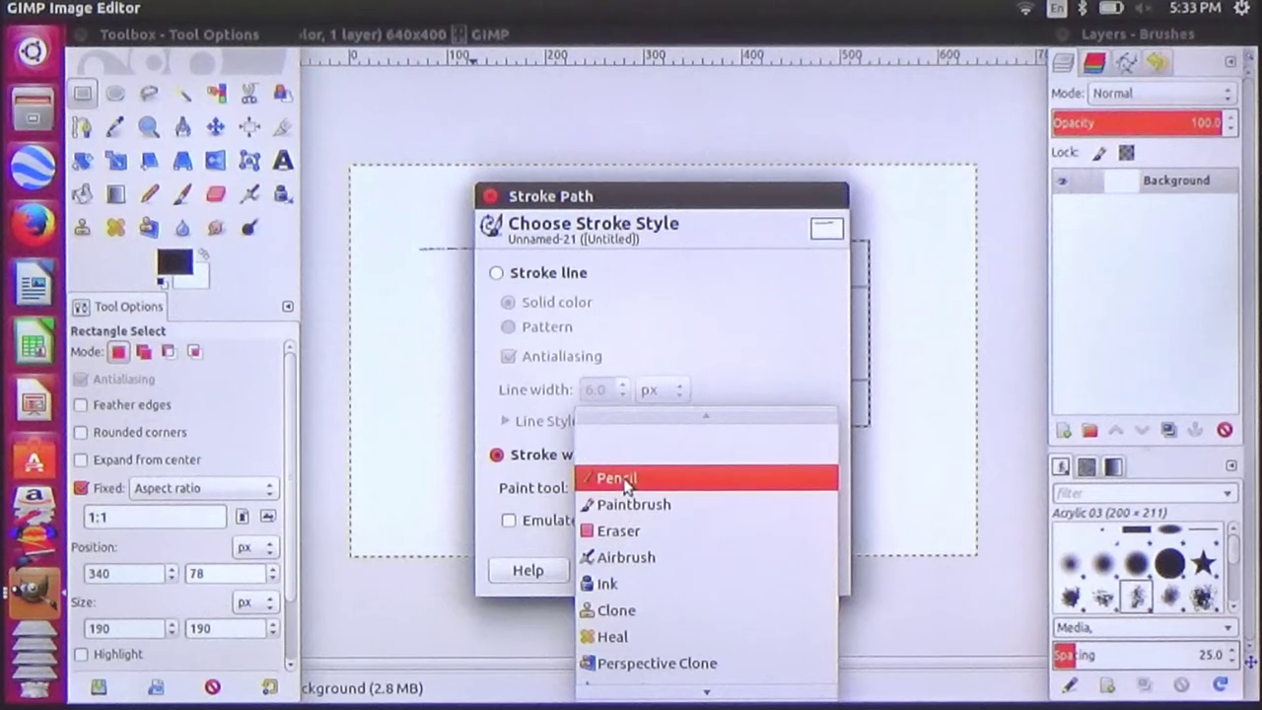
click(621, 478)
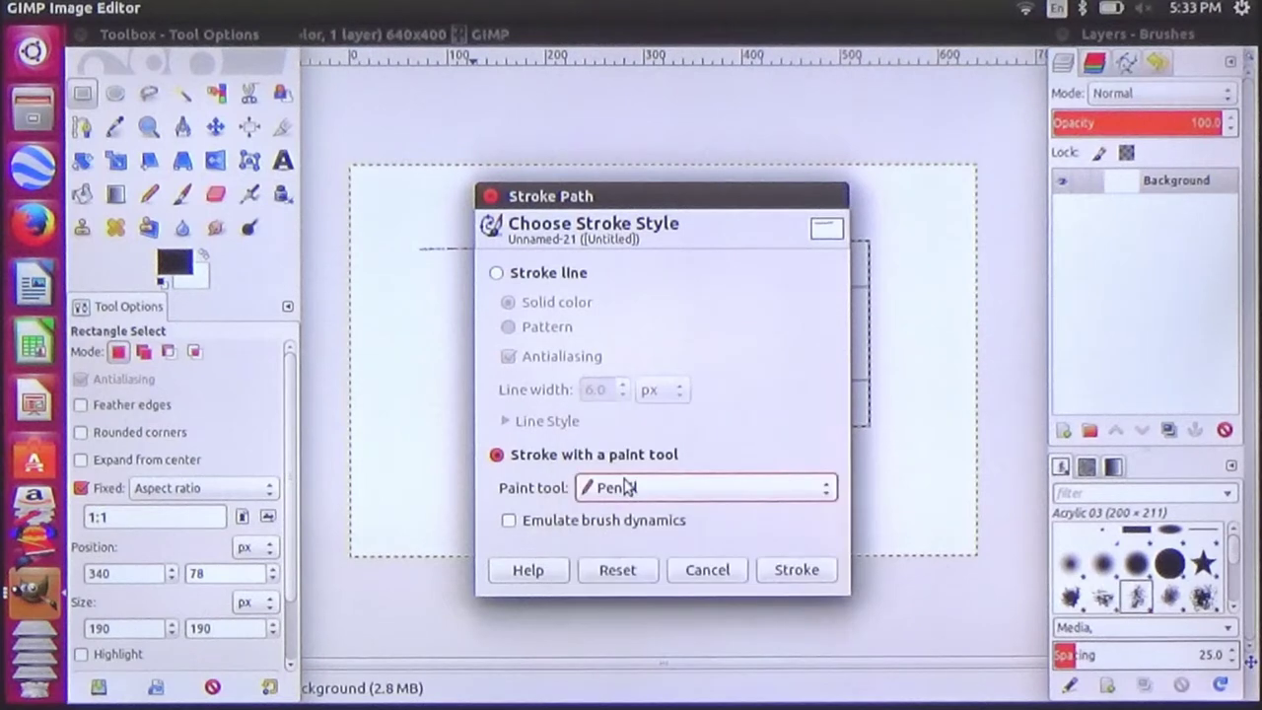
click(799, 569)
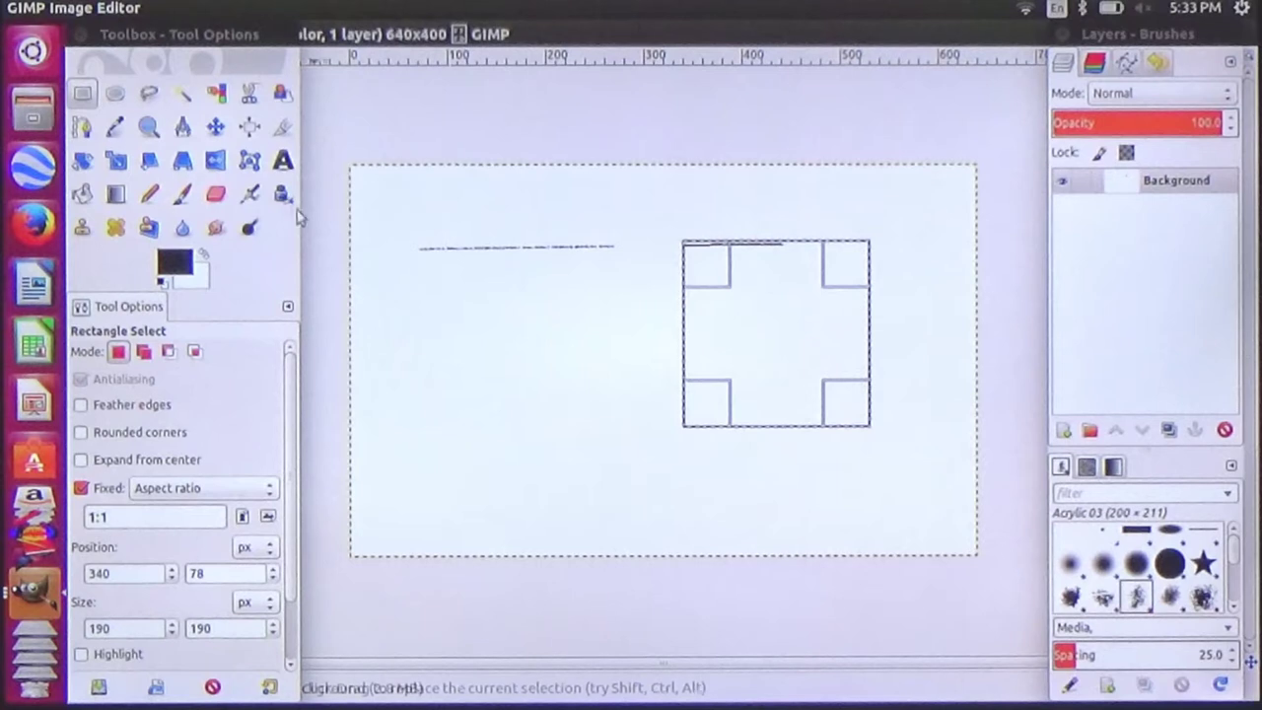
- Try to move the right-hand square with the Move tool, and undo the strokes and selections back to a blank canvas
click(221, 136)
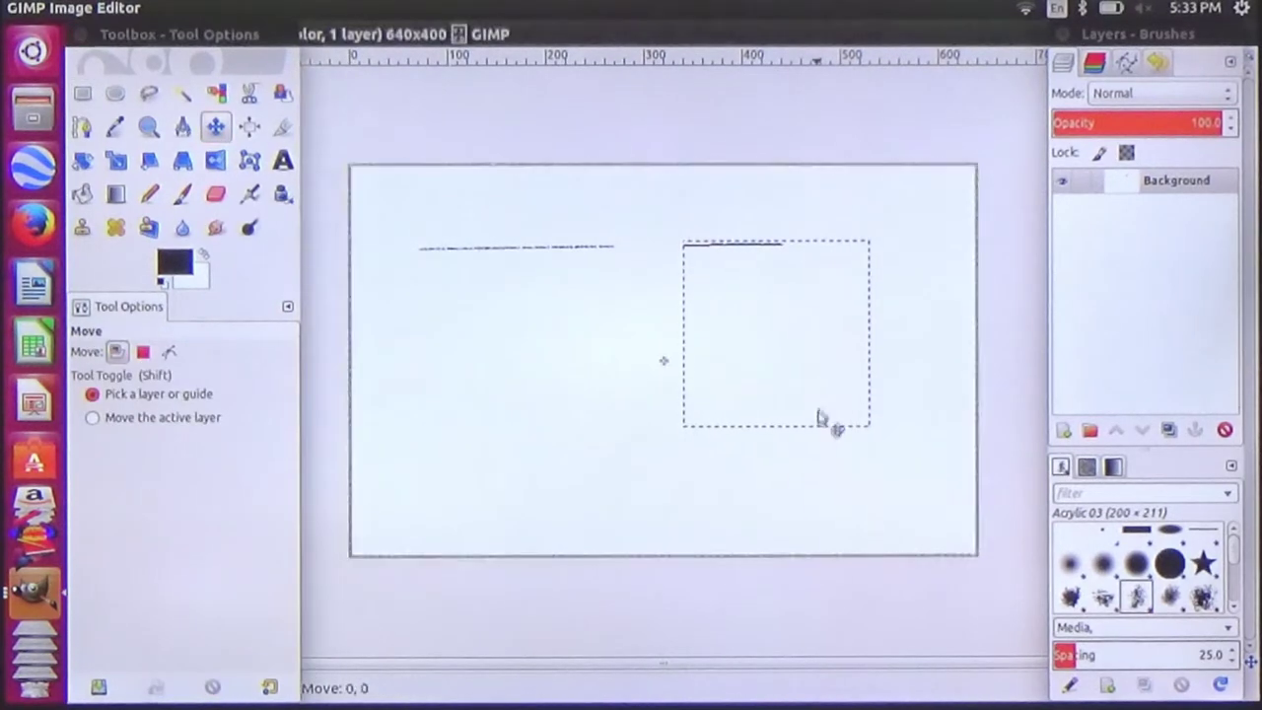
drag(823, 418, 746, 507)
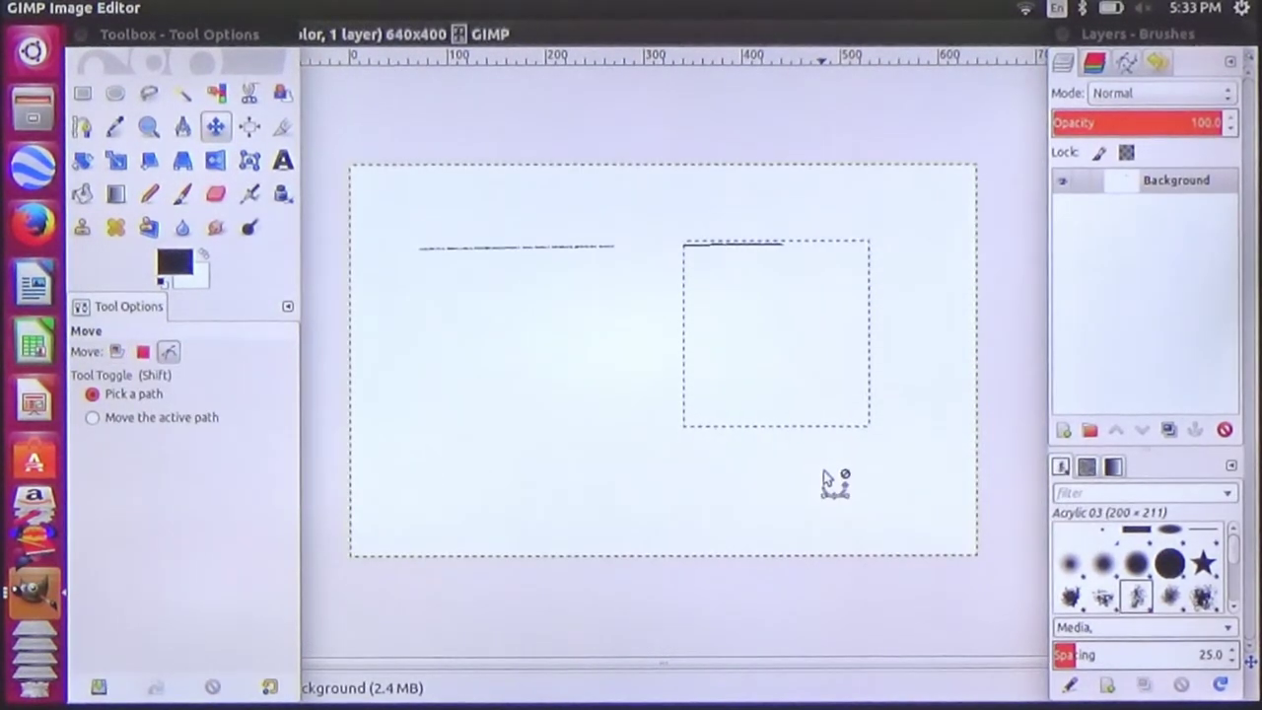
key(ctrl+z)
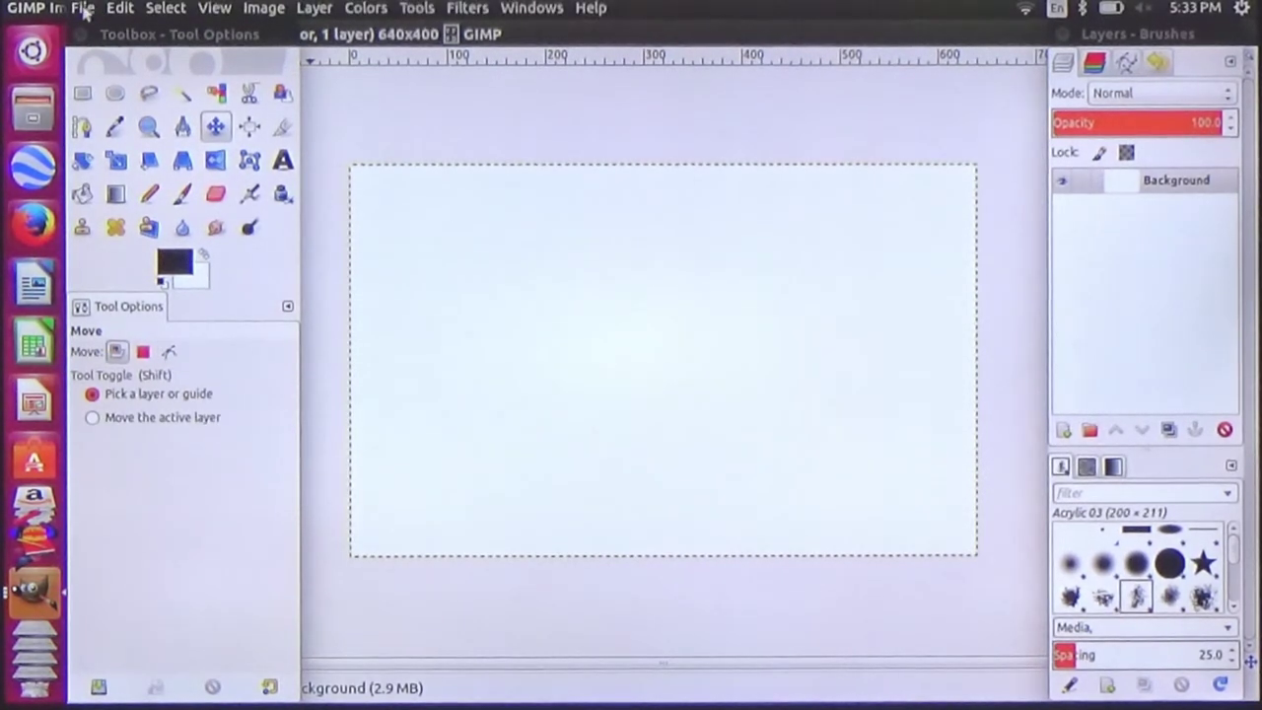
- Create a new 640 × 400 px image and maximize its window
click(84, 12)
click(109, 30)
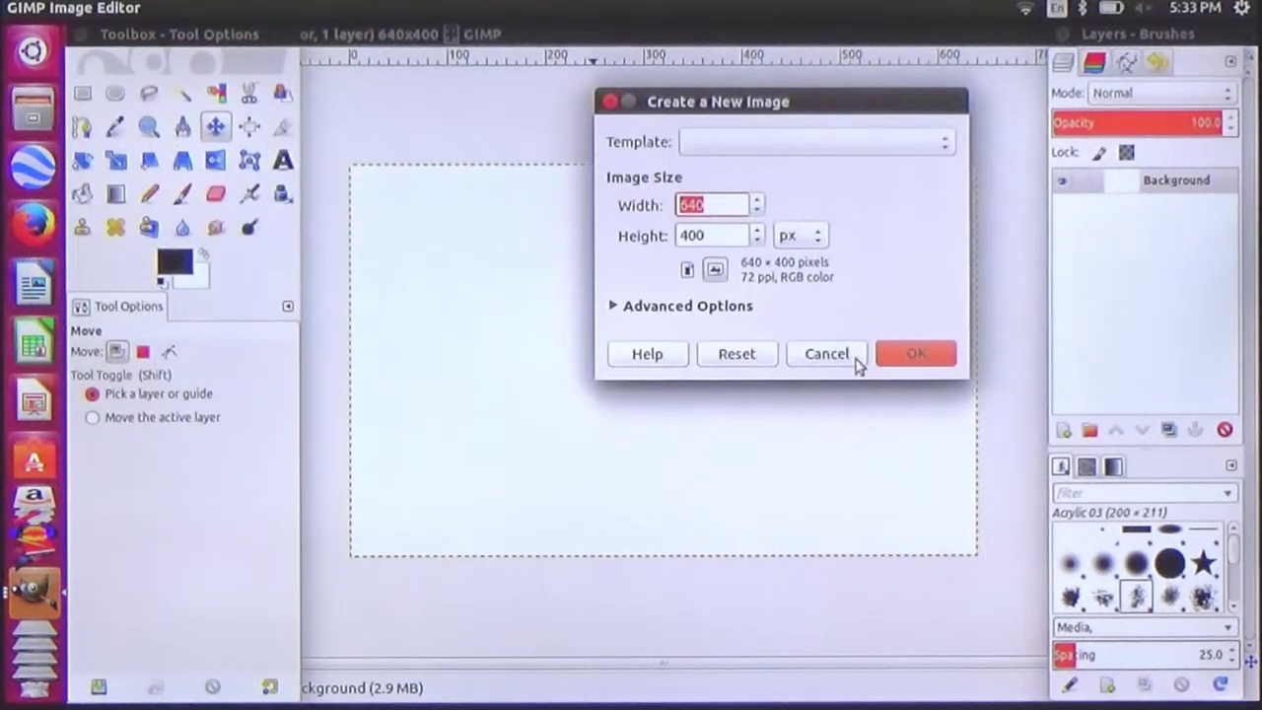
click(896, 357)
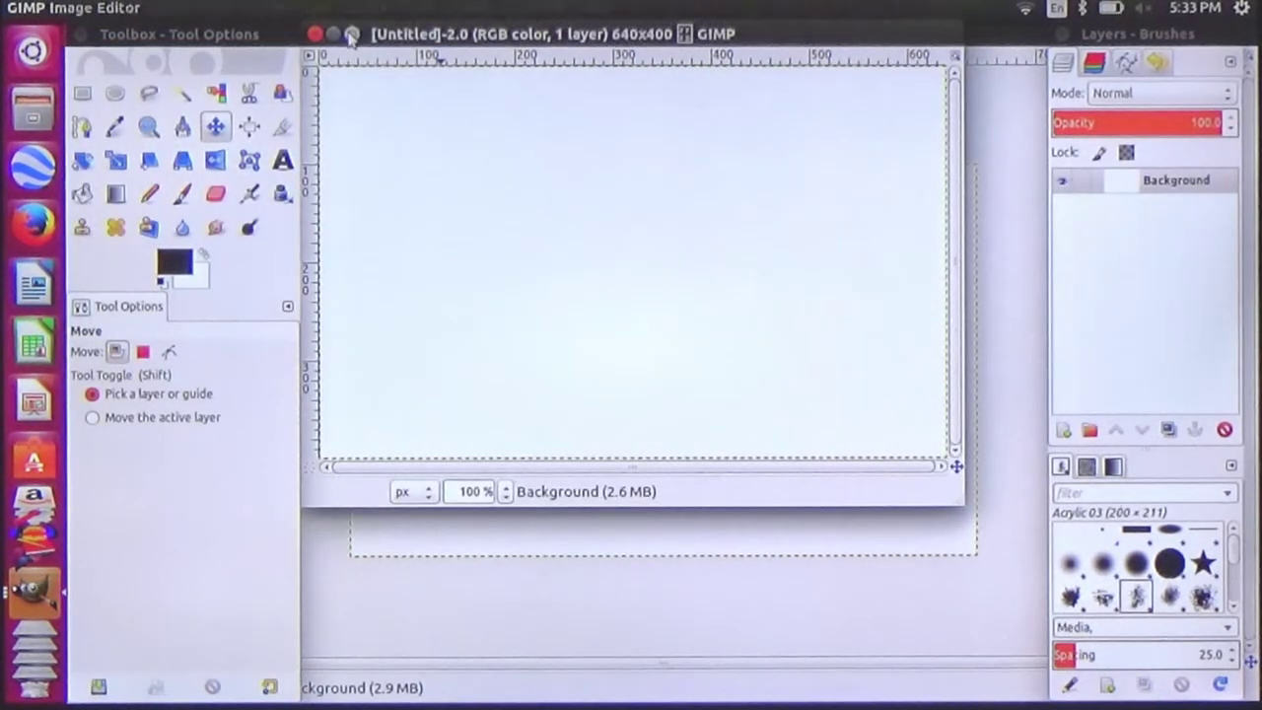
click(351, 34)
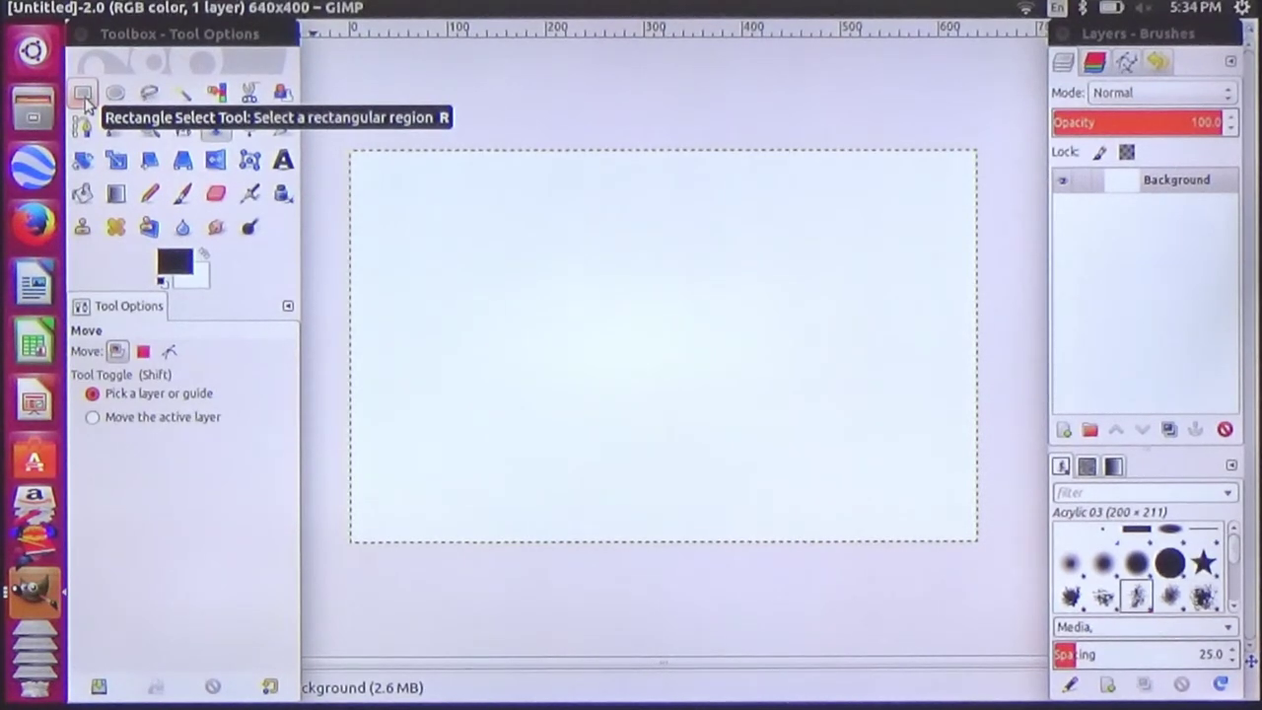
- Select a square about 267 px wide in the new image's left half and stroke the selection with the Paintbrush as paint tool
click(82, 94)
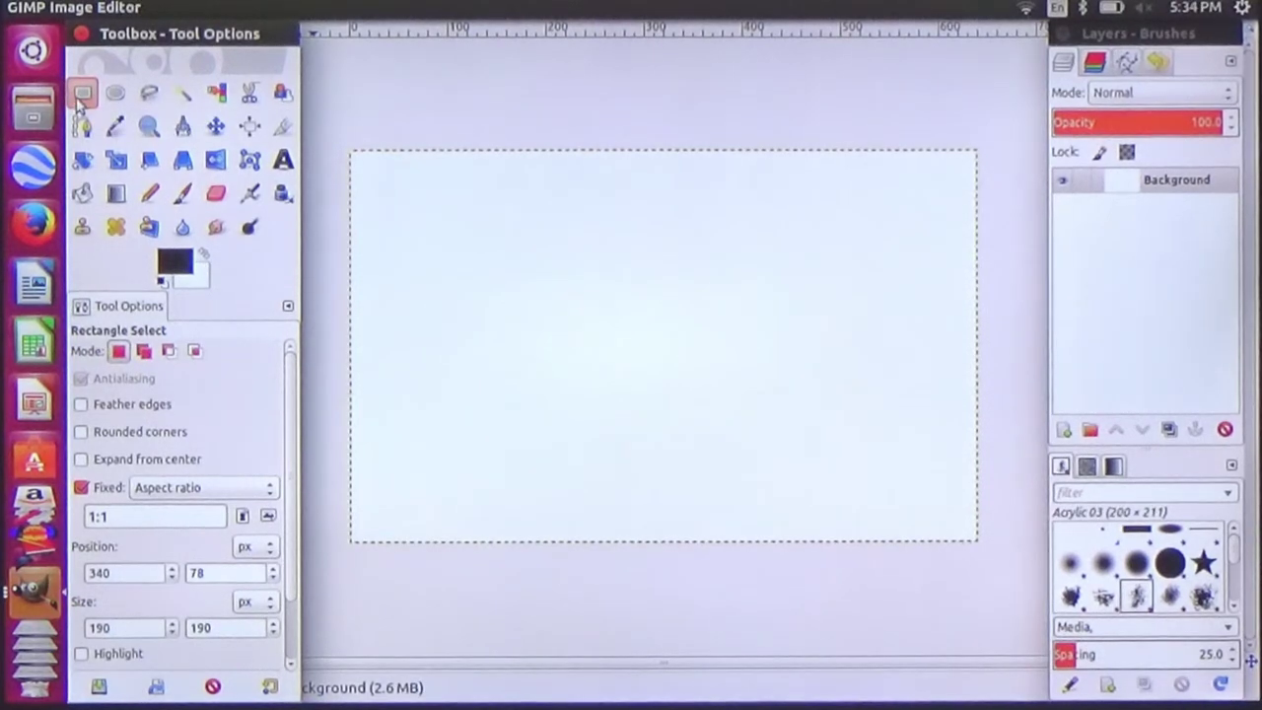
drag(404, 200, 668, 383)
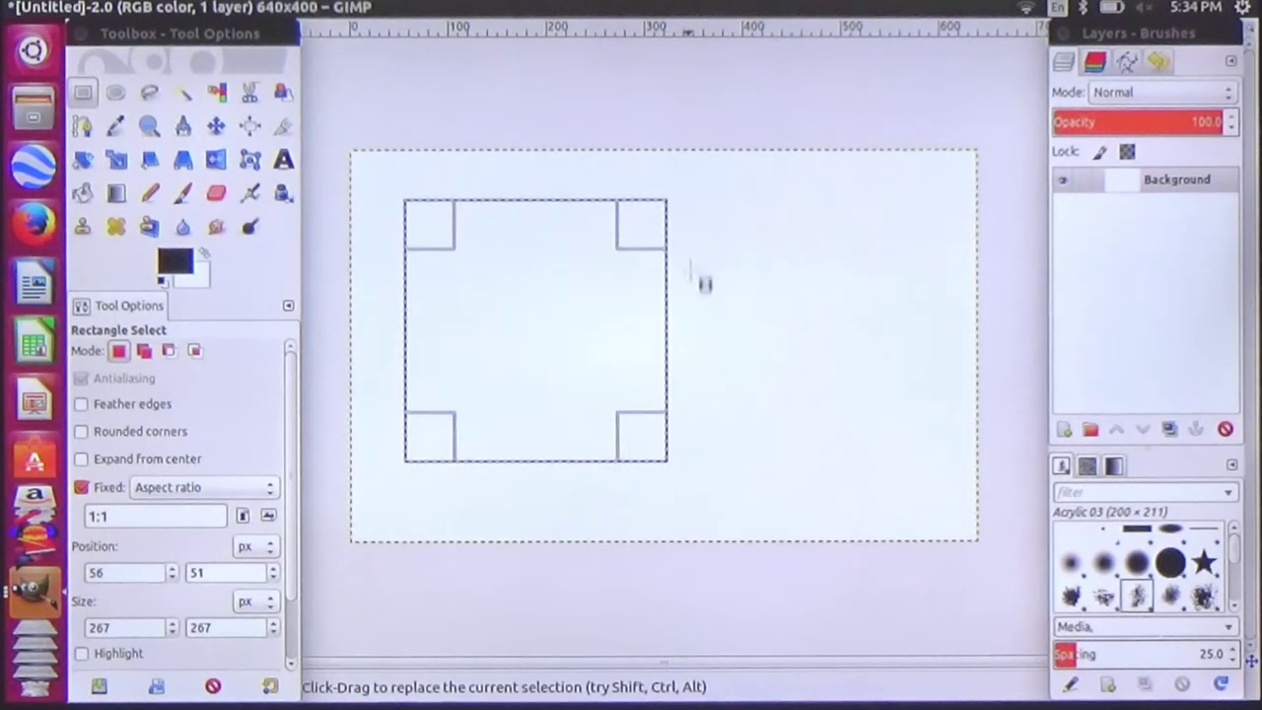
click(120, 8)
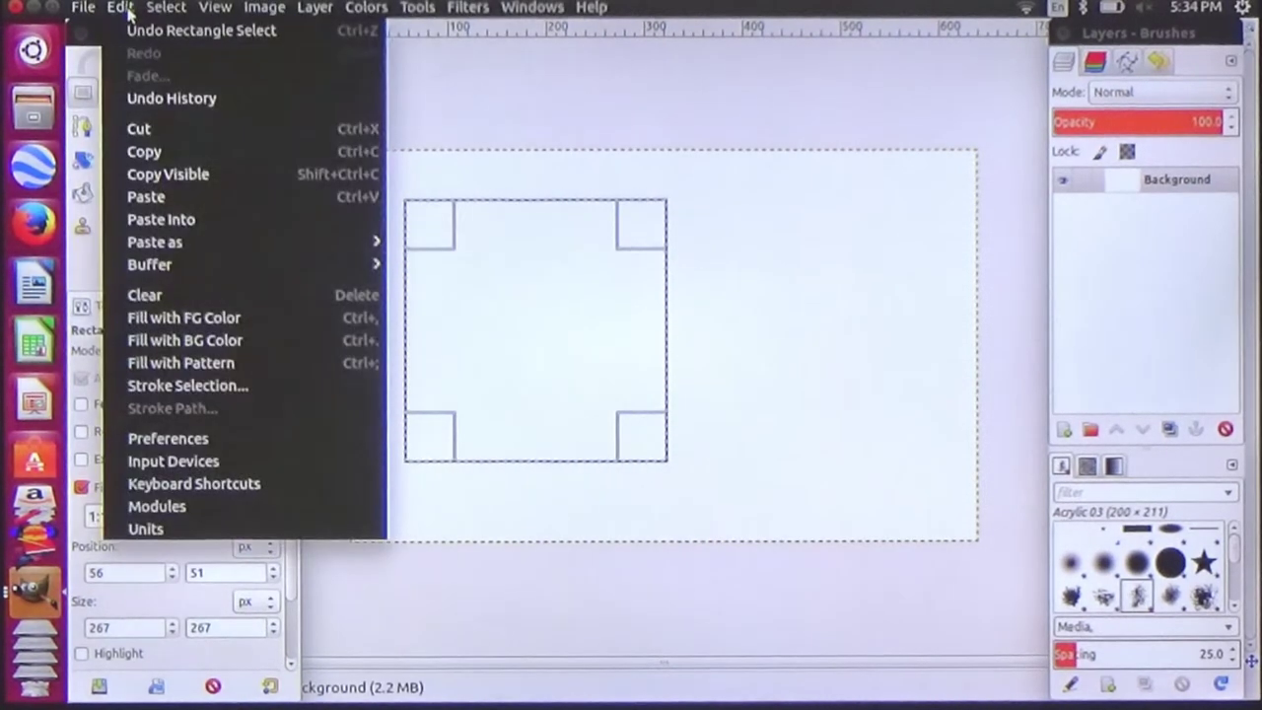
click(180, 390)
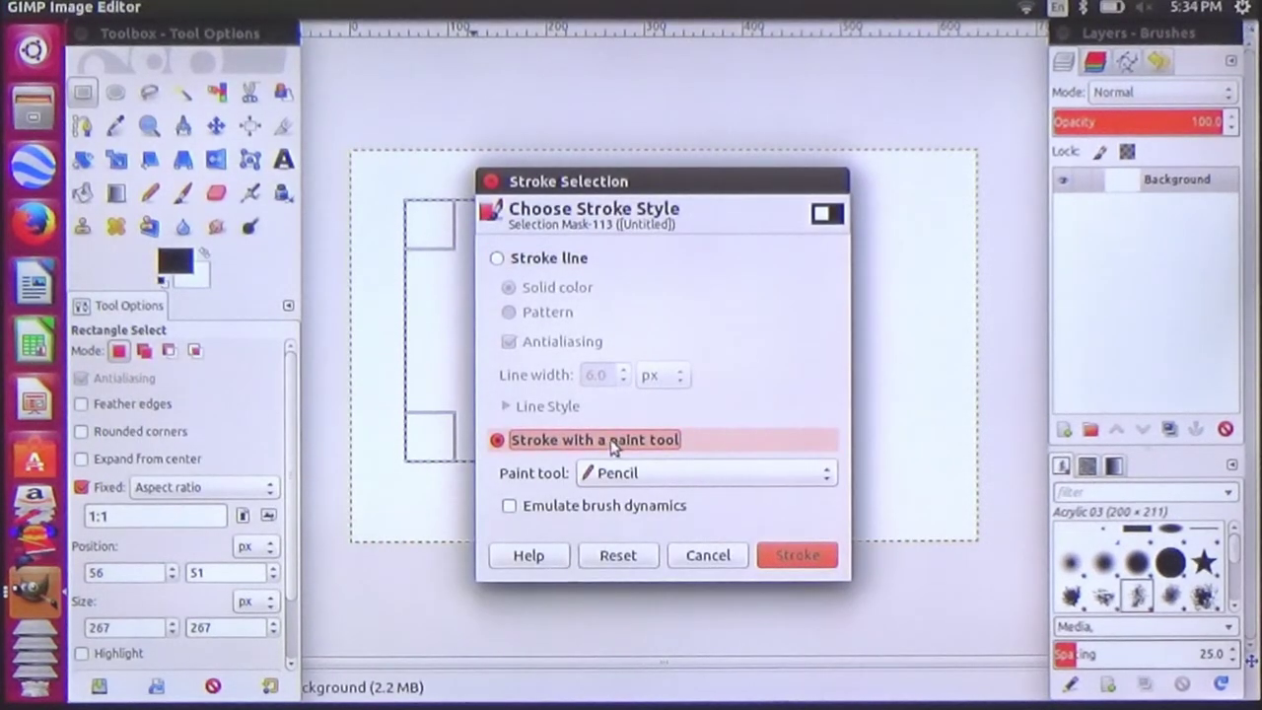
click(668, 473)
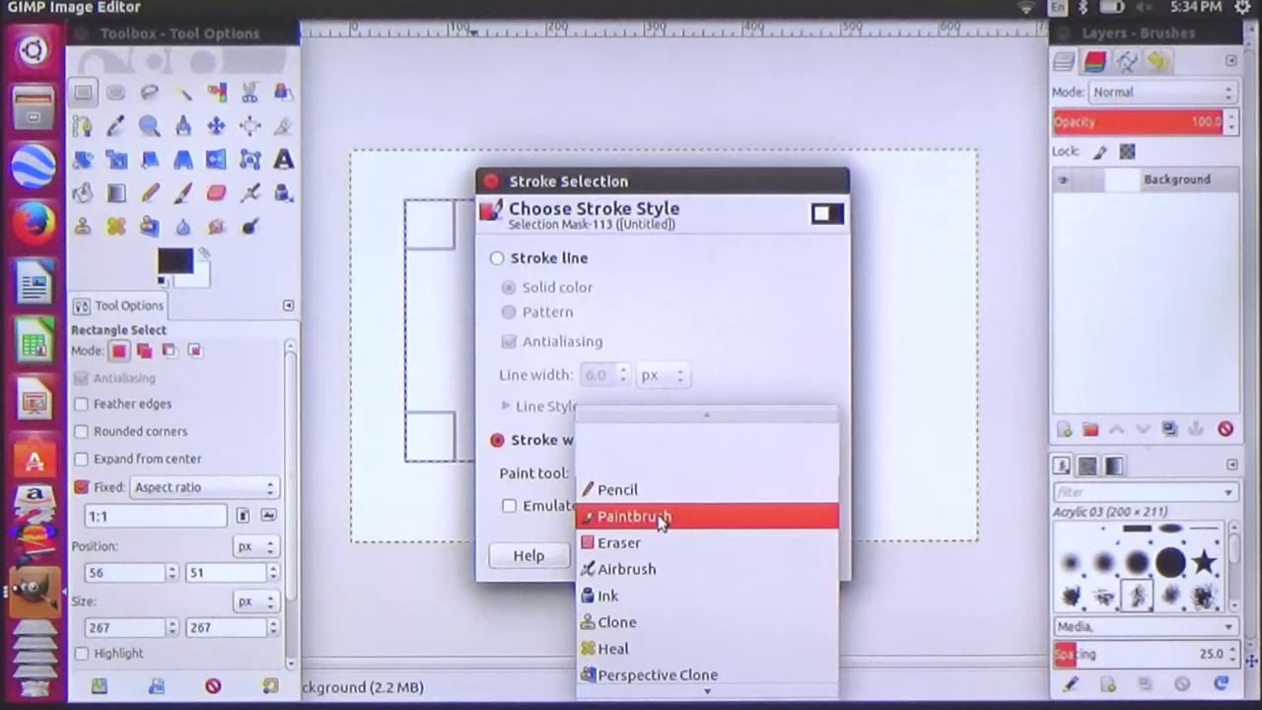
click(659, 515)
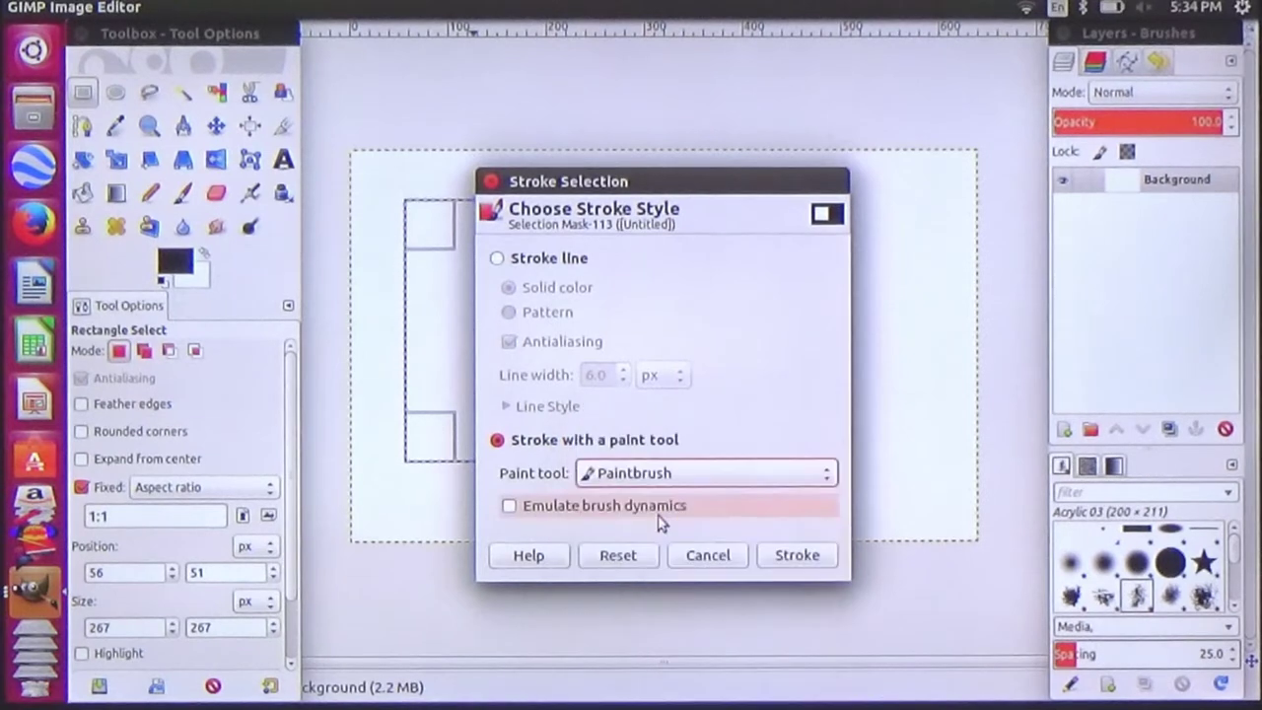
click(796, 556)
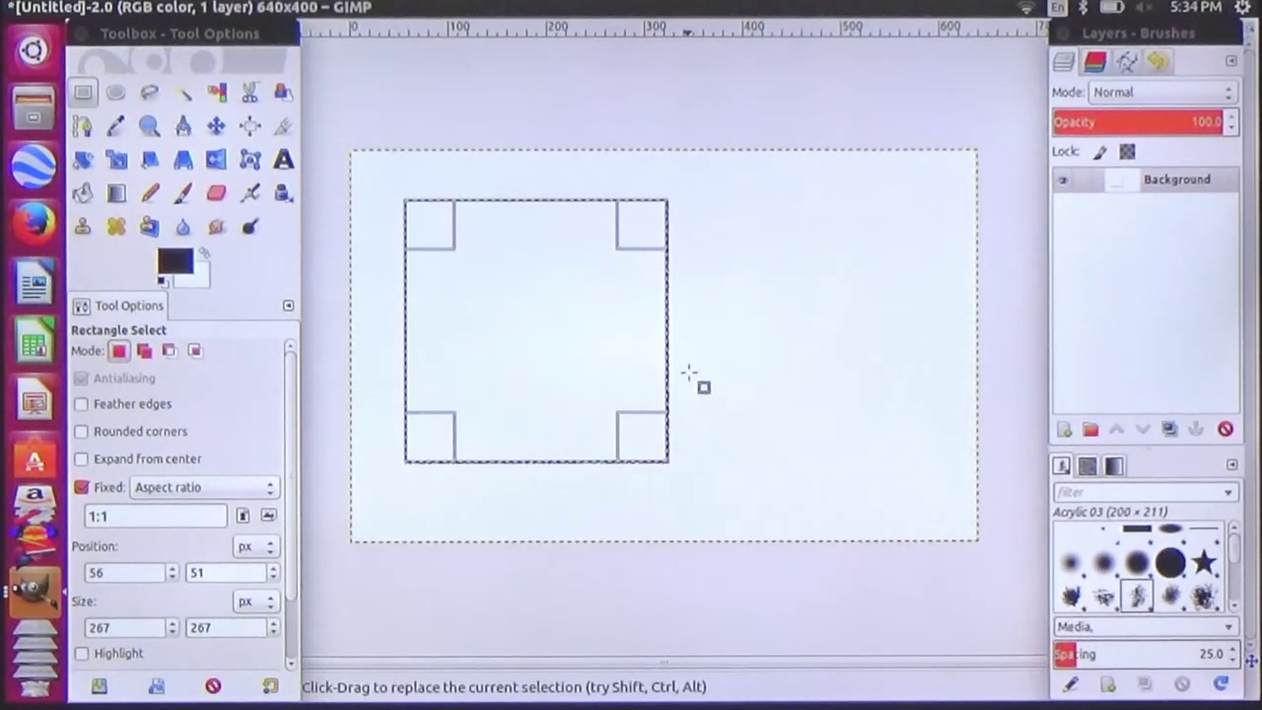
- Leave the foreground color as it is, clear the selection around the stroked square, and inspect its outline up close
click(178, 261)
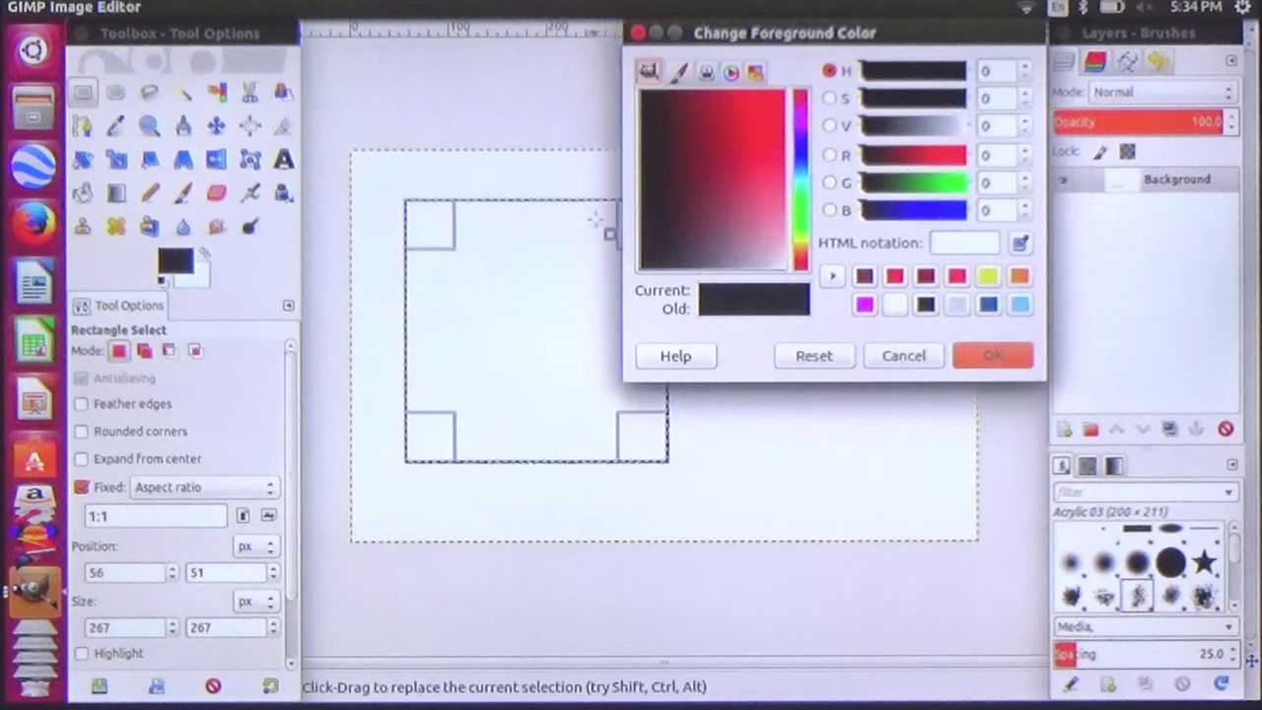
click(901, 356)
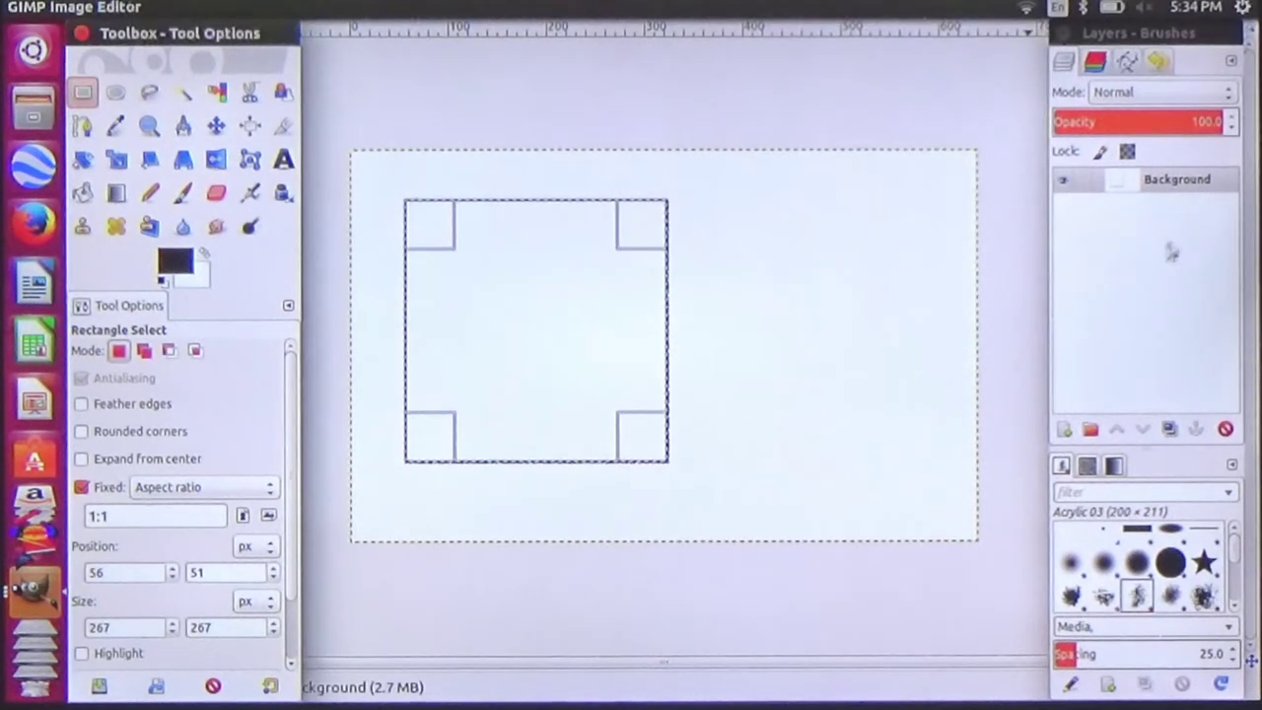
click(1187, 194)
click(866, 395)
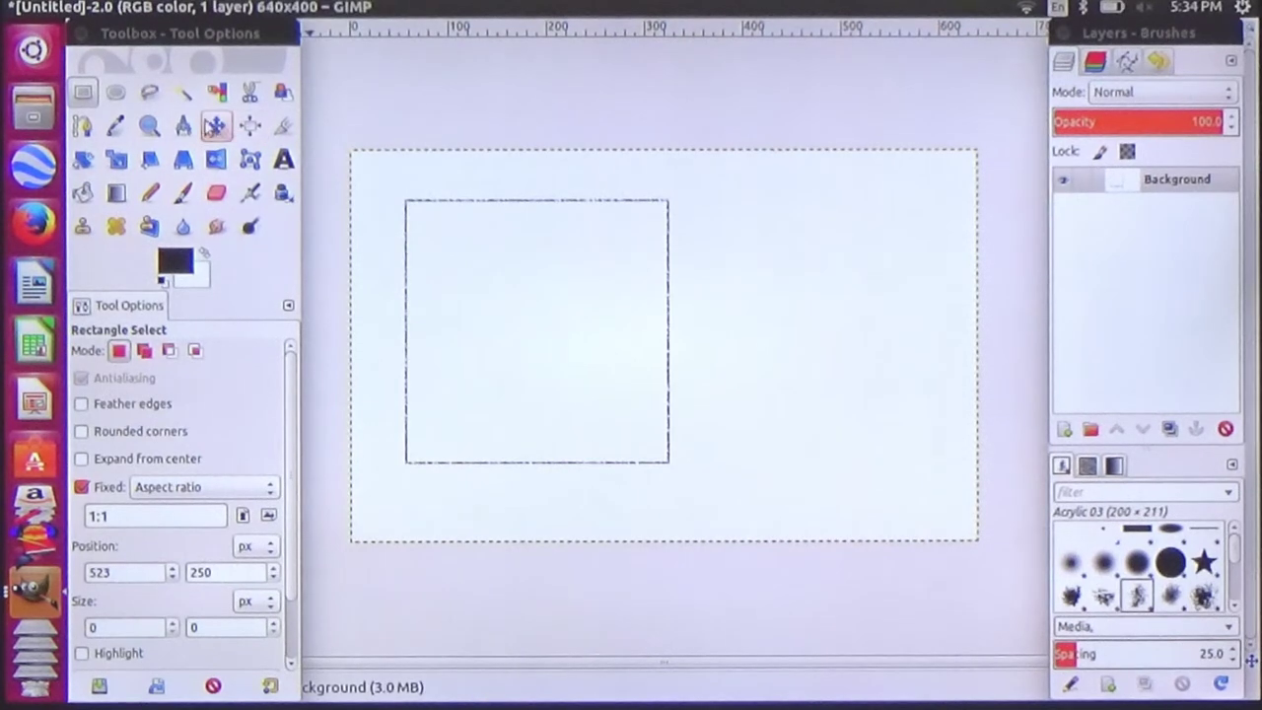
scroll(404, 355, up, 2)
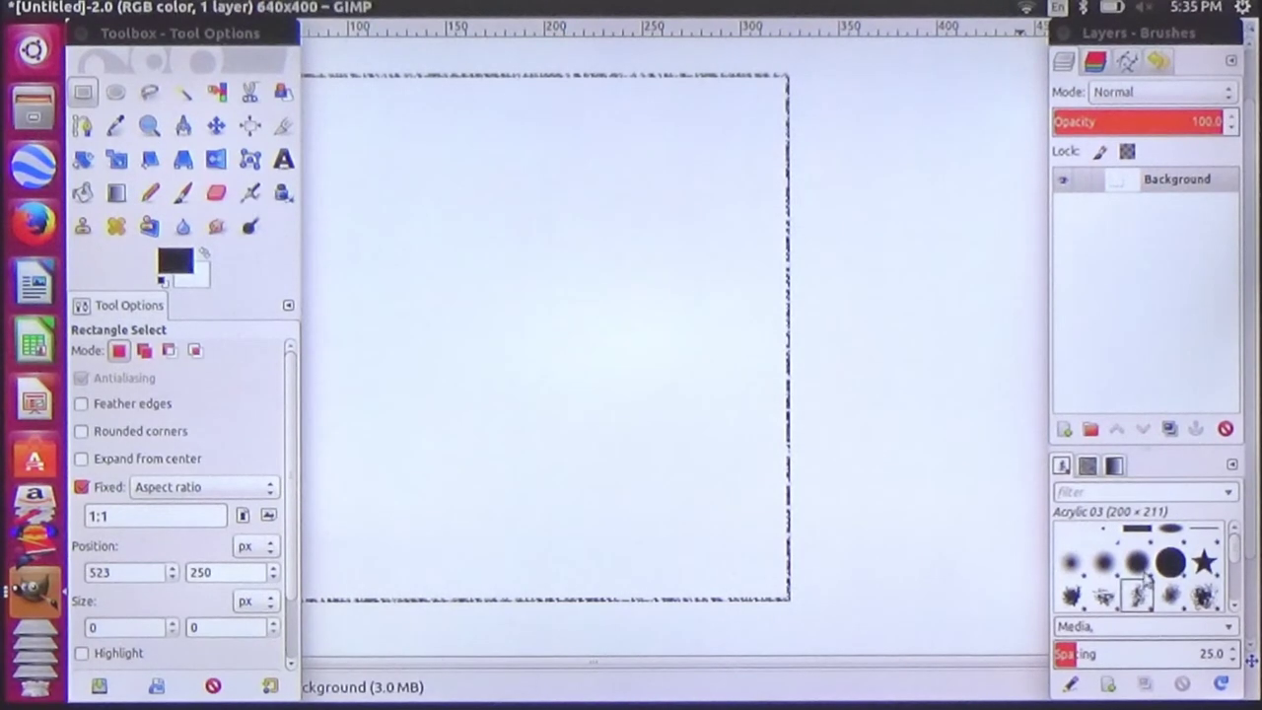
- Choose the Pixel (3 × 3) brush, and select an upright rectangle of free proportions, about 70 × 265 px, beside the stroked square
click(1107, 537)
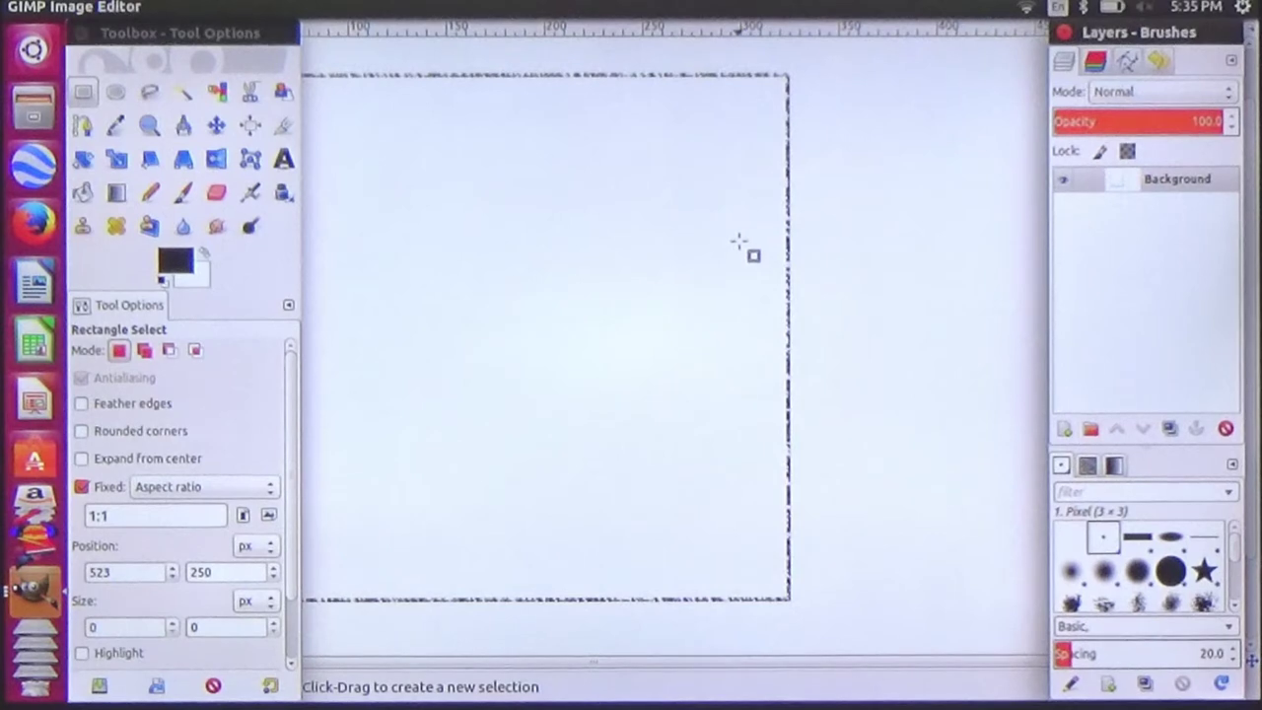
key(minus)
key(plus)
key(plus)
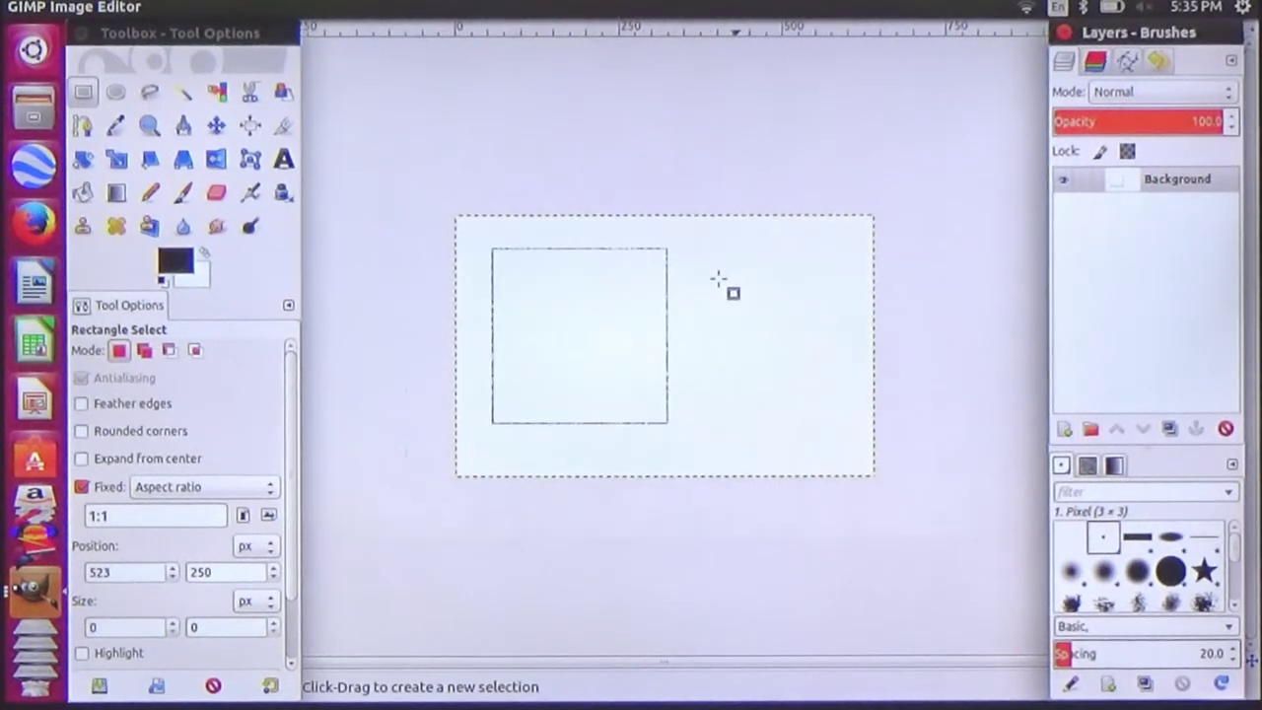
click(85, 93)
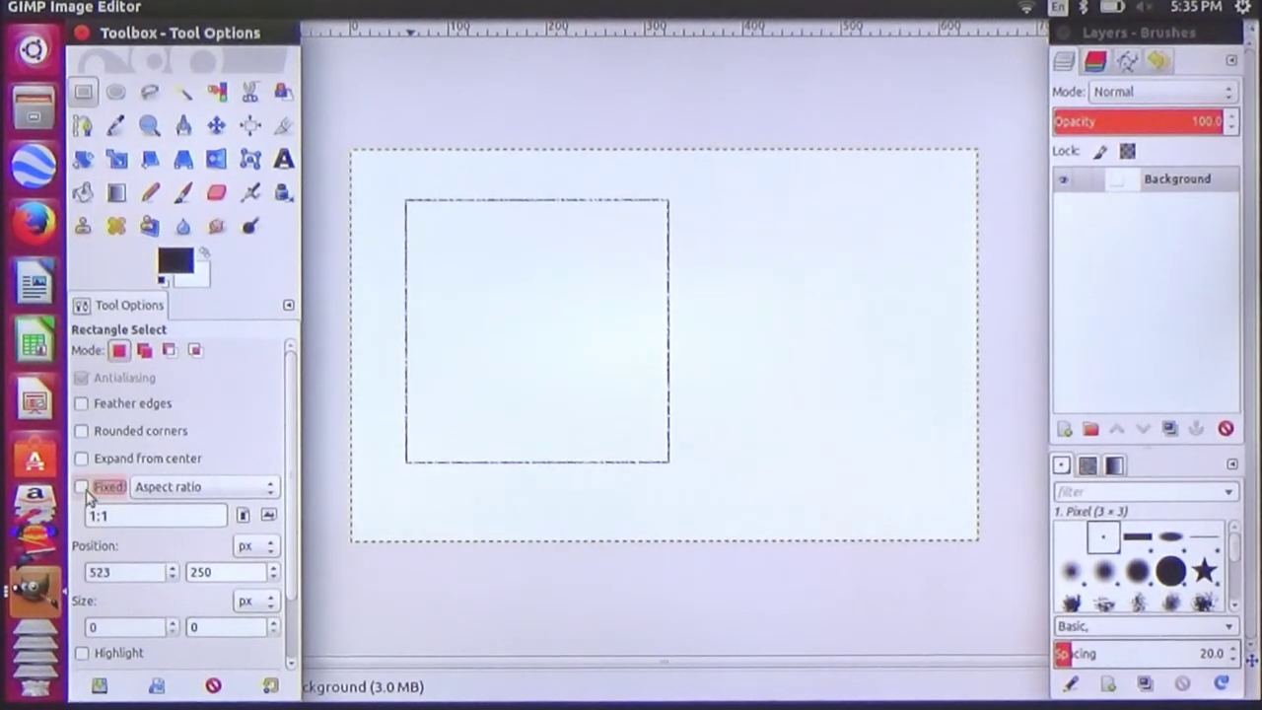
drag(745, 205, 815, 463)
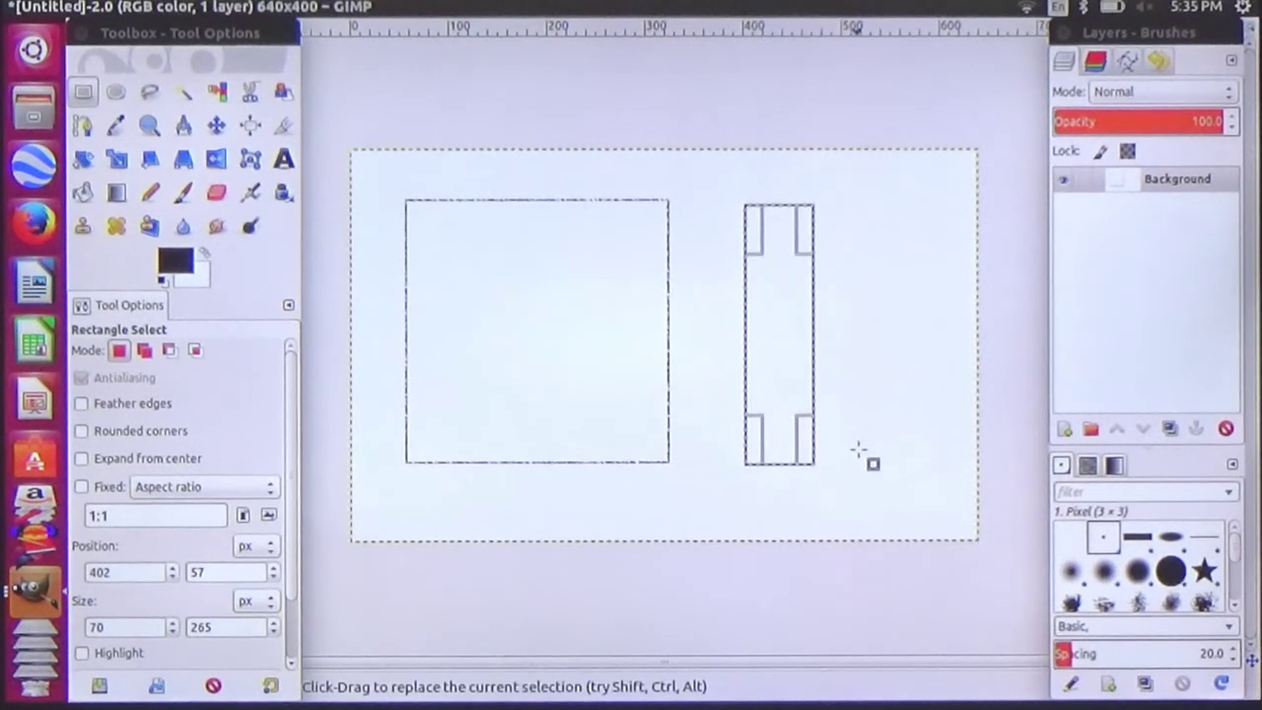
- Stroke the upright rectangular selection with the Paintbrush as paint tool
click(121, 7)
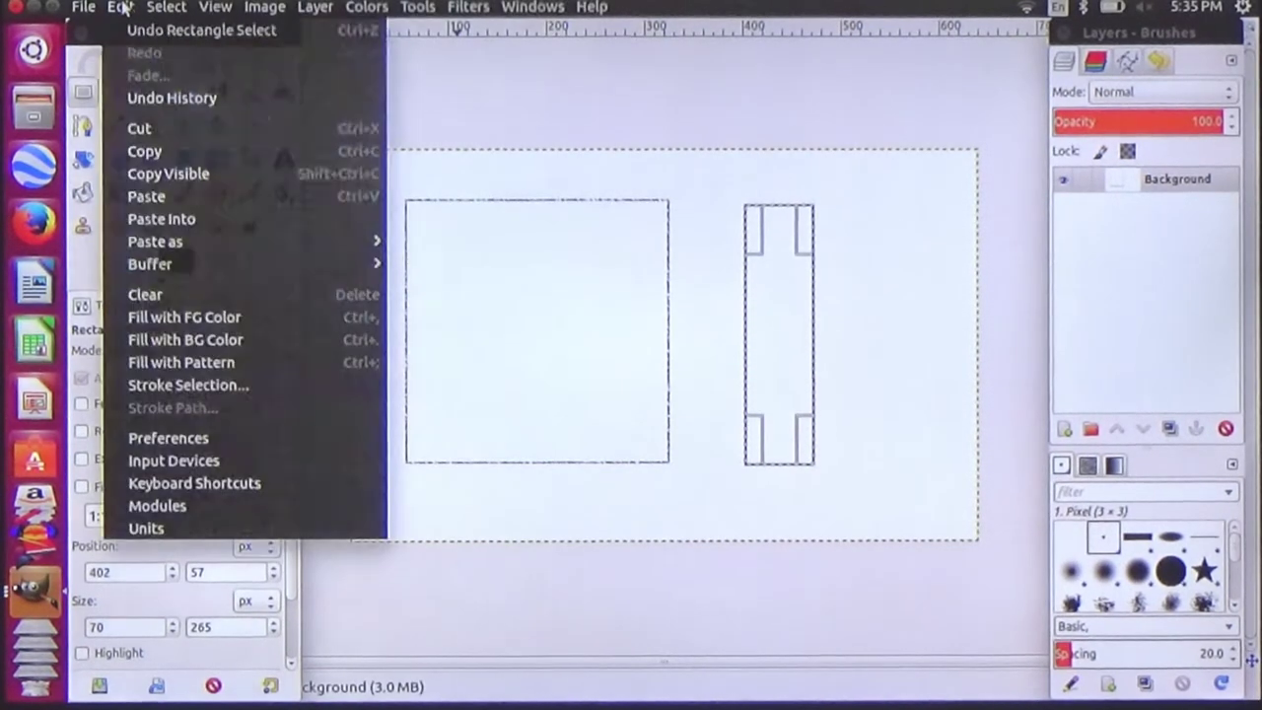
click(203, 388)
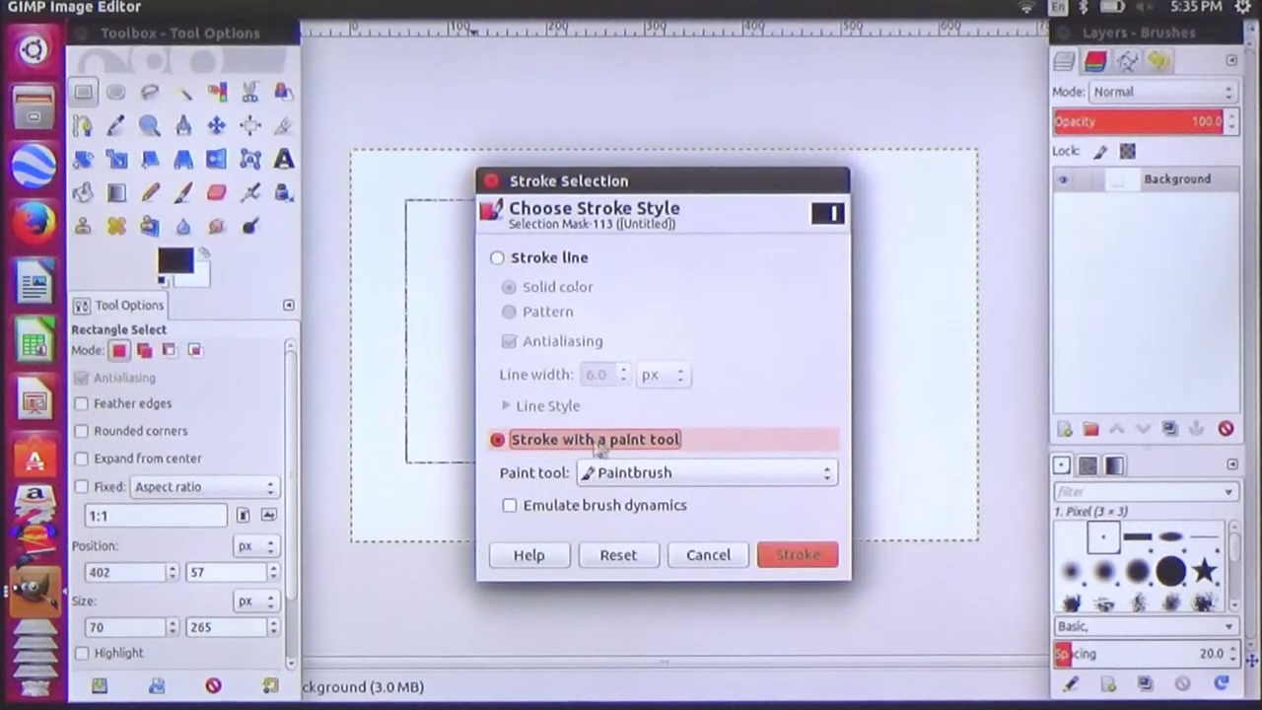
click(780, 560)
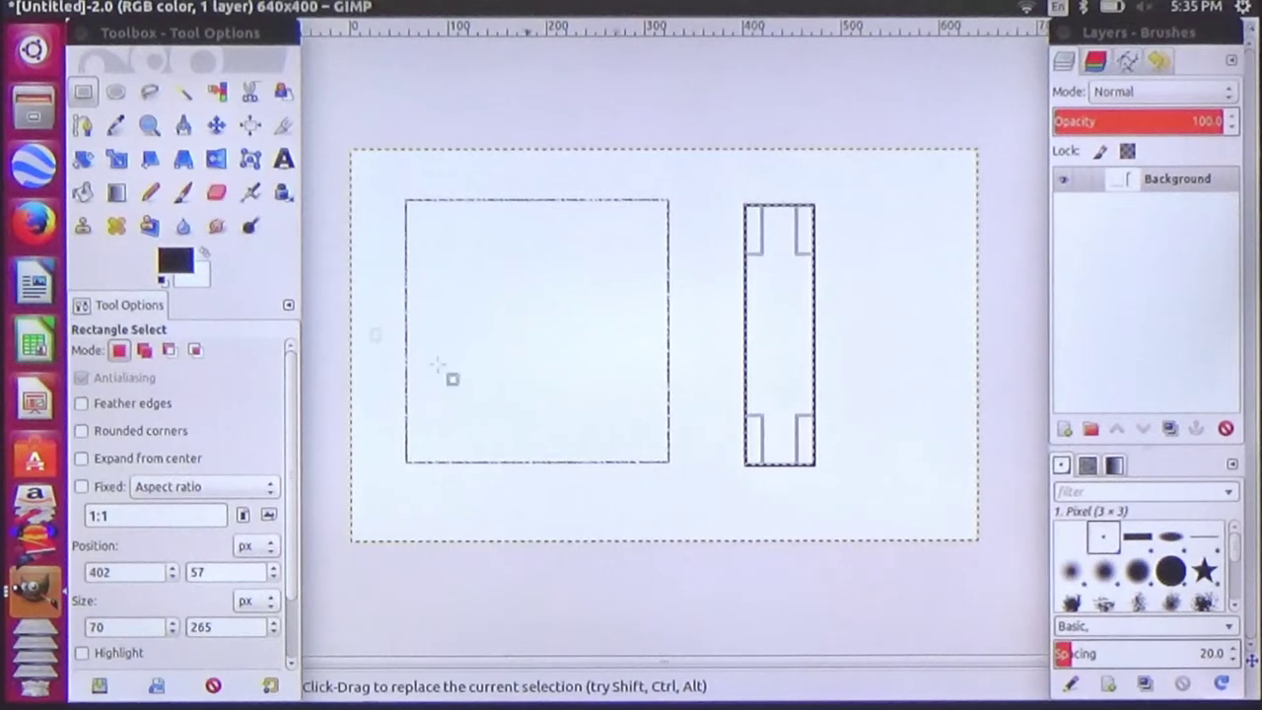
- Compare the square's and rectangle's outlines up close, and check the Pixel (3 × 3) and Acrylic 03 brushes used for them
click(218, 127)
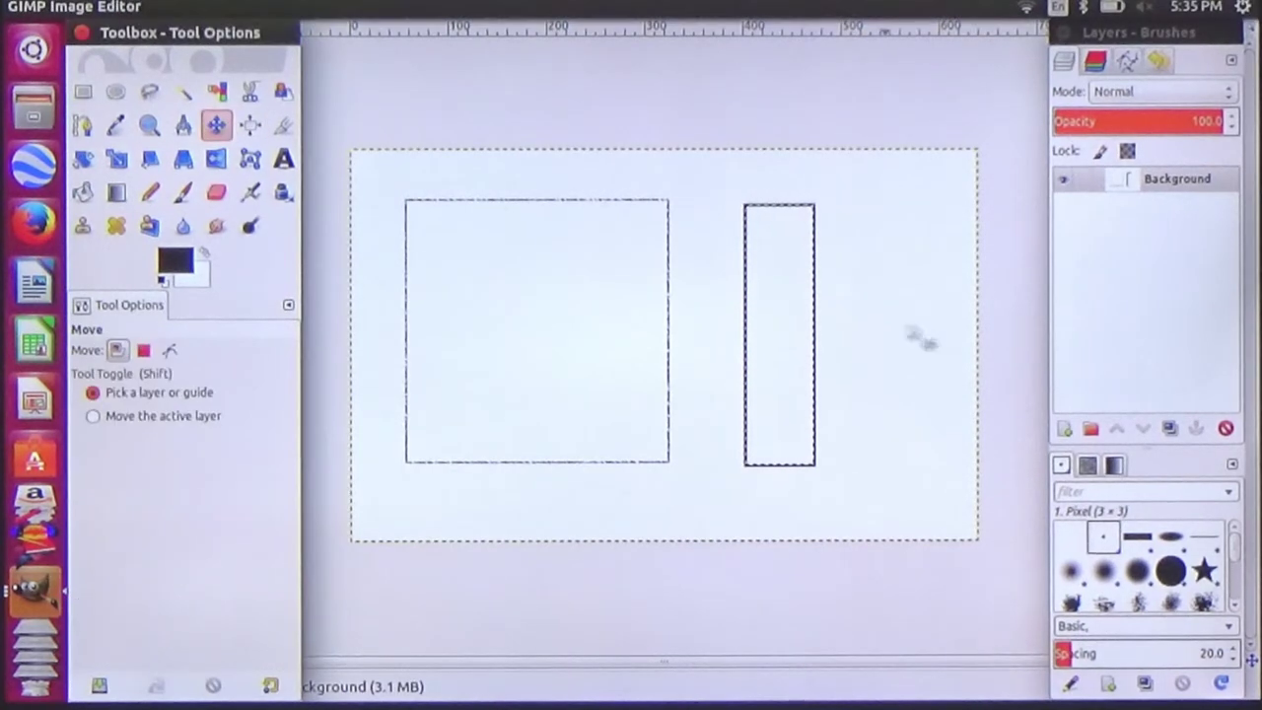
click(907, 336)
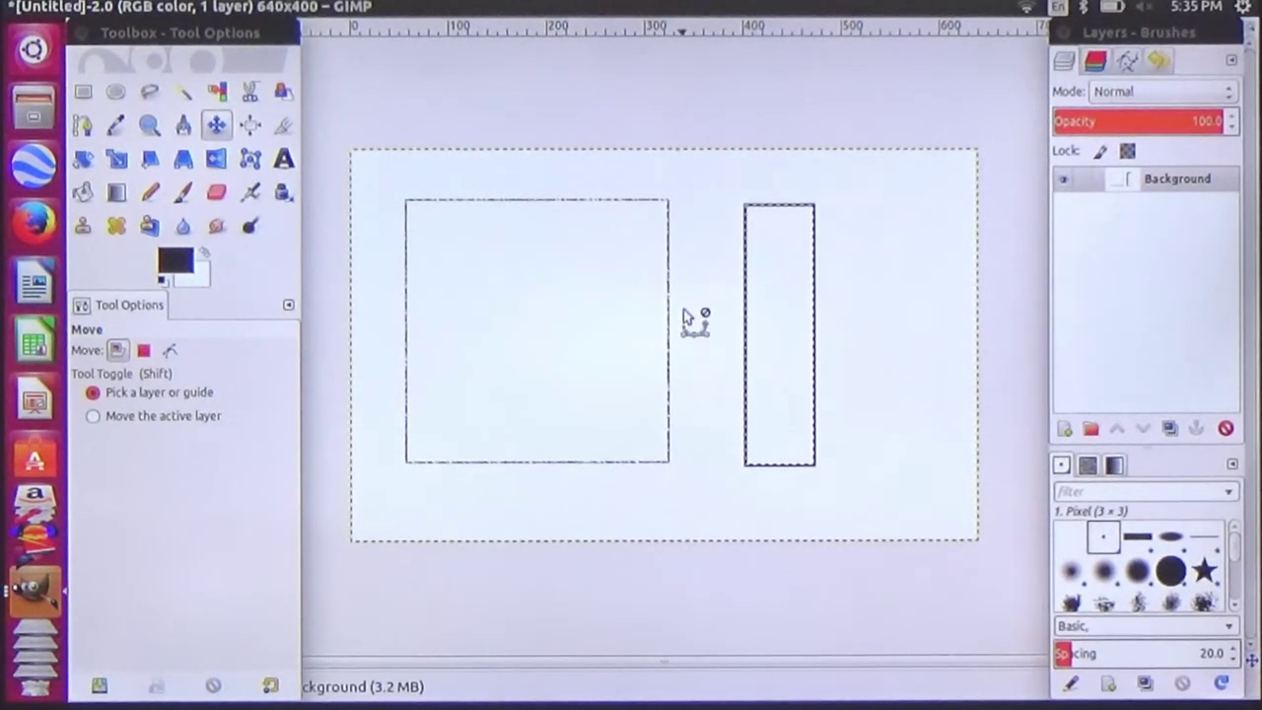
scroll(688, 317, up, 3)
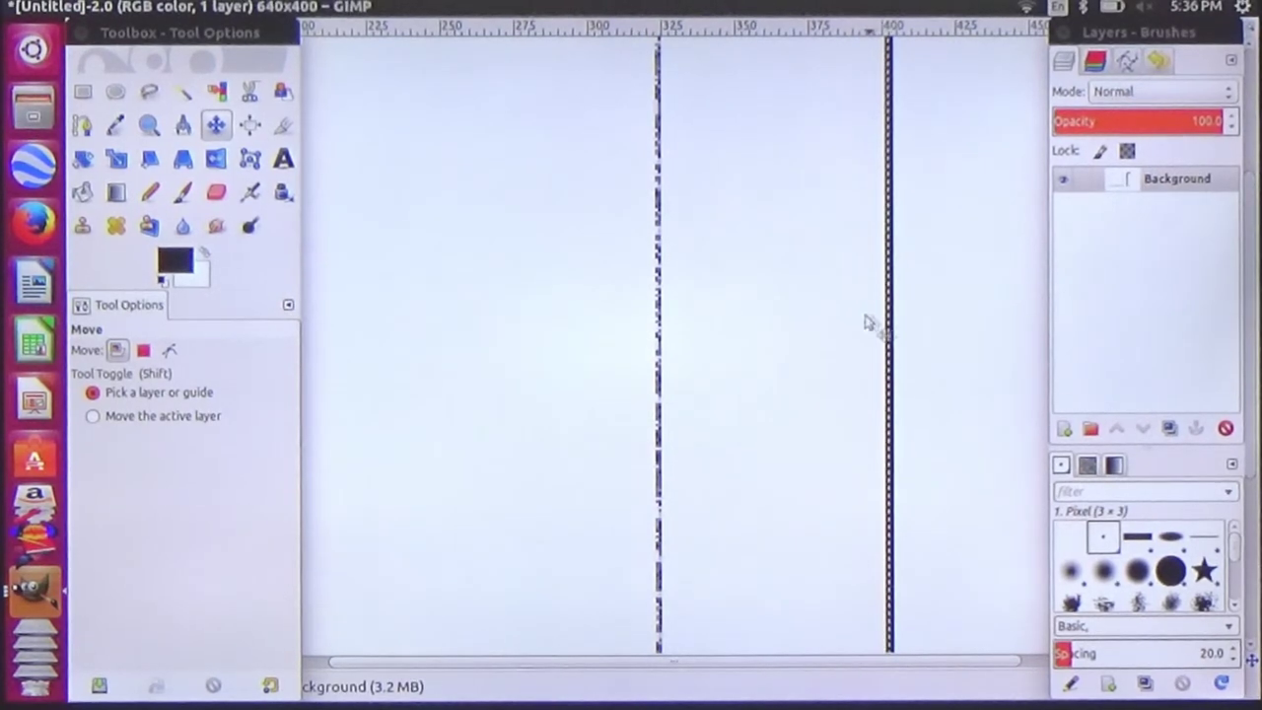
click(1104, 545)
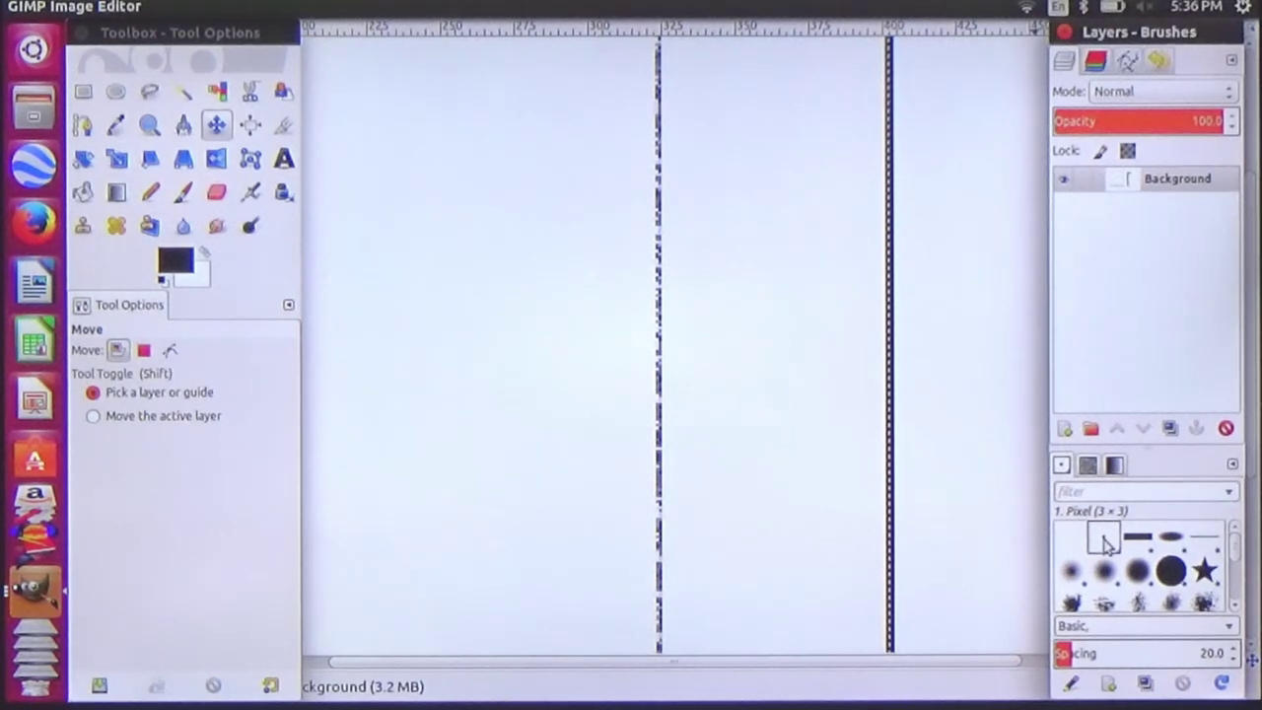
click(1139, 602)
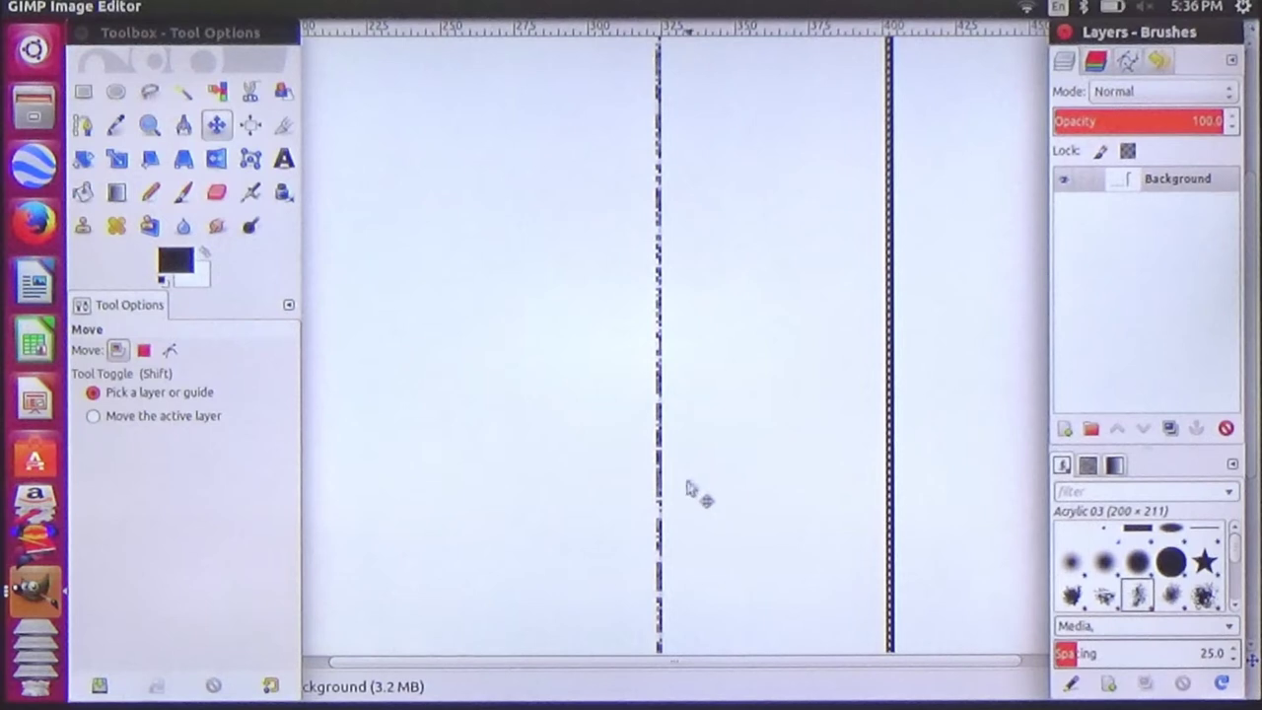
scroll(660, 493, down, 2)
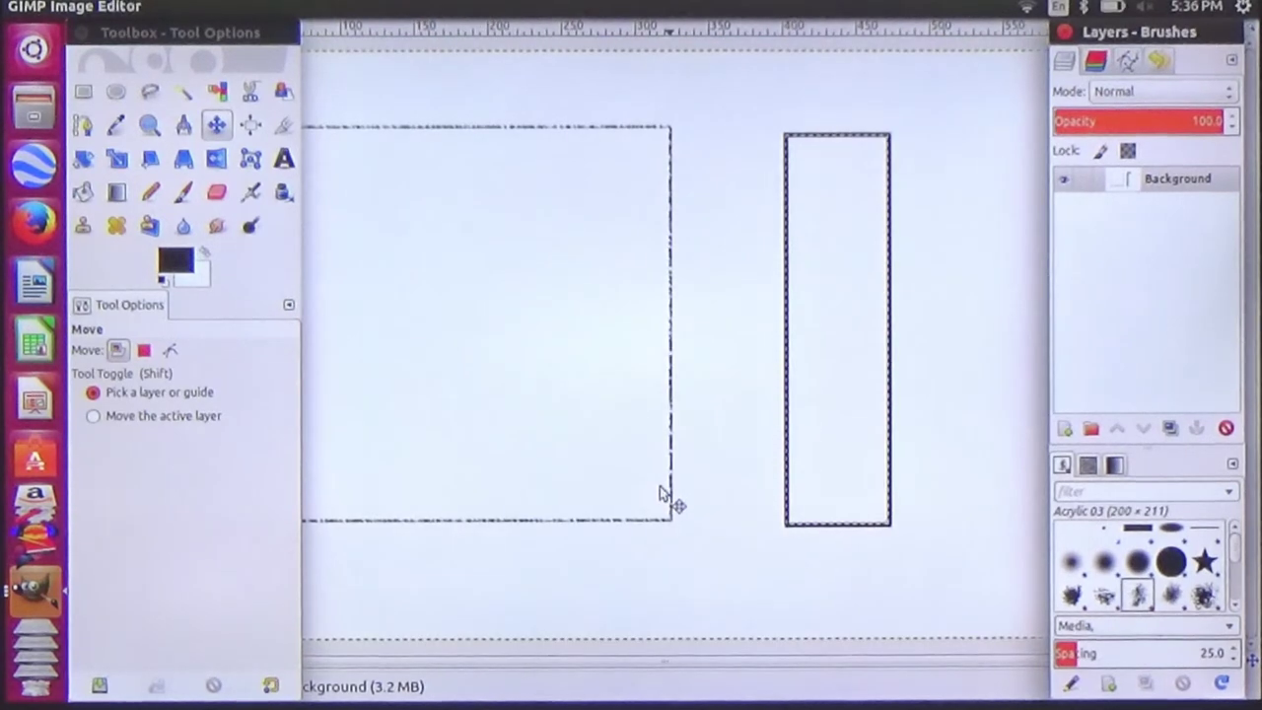
scroll(660, 493, down, 1)
scroll(671, 436, up, 2)
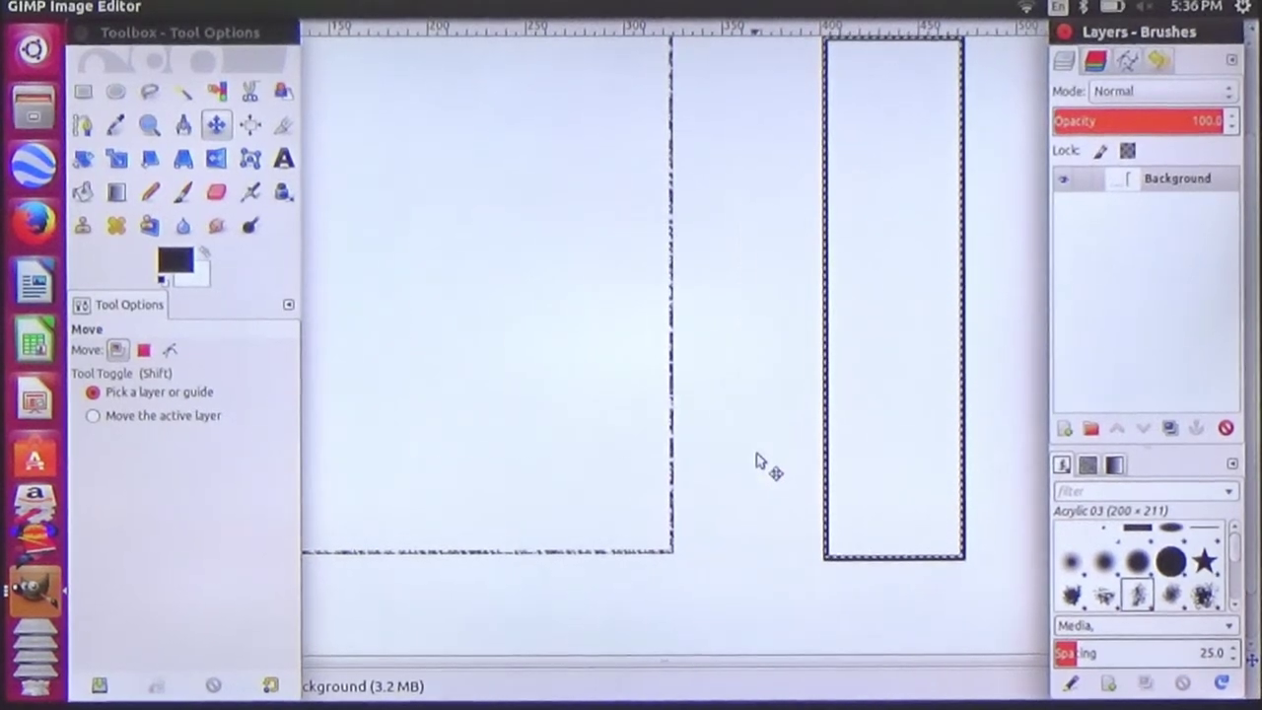
scroll(757, 461, down, 2)
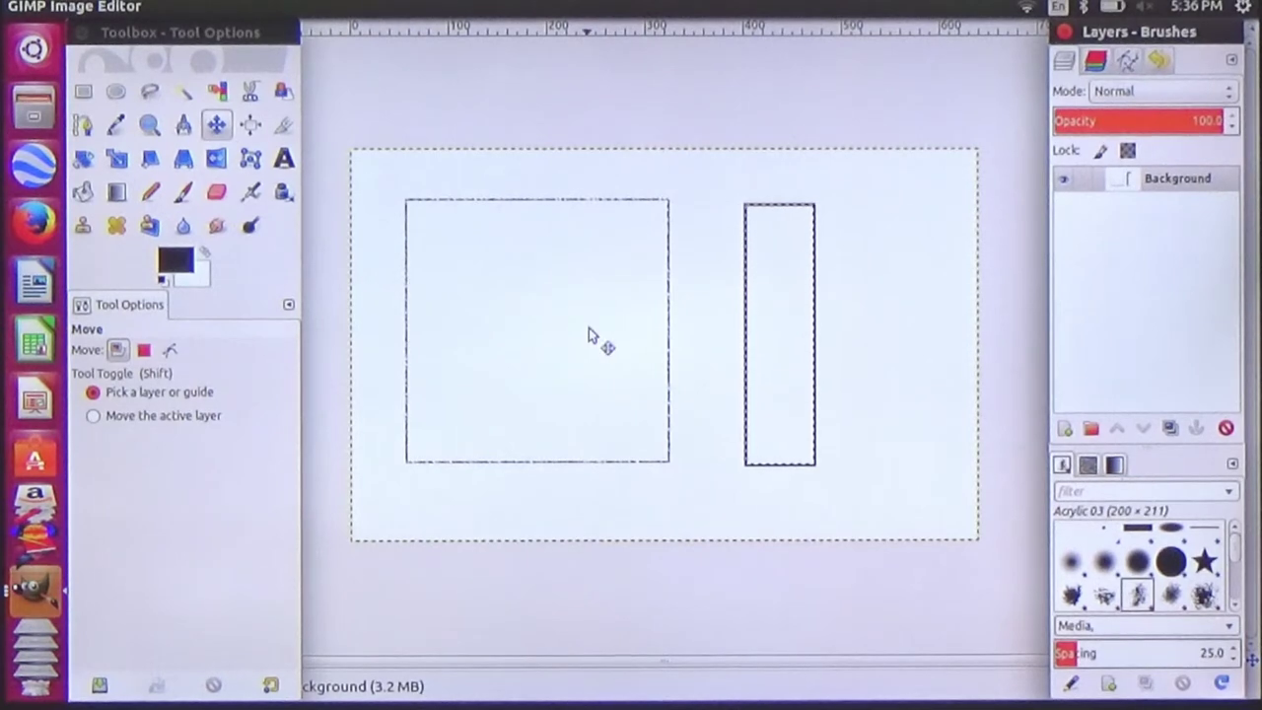
- Undo the strokes and selections of both the rectangle and the square back to a blank canvas
key(ctrl+z)
key(ctrl+z)
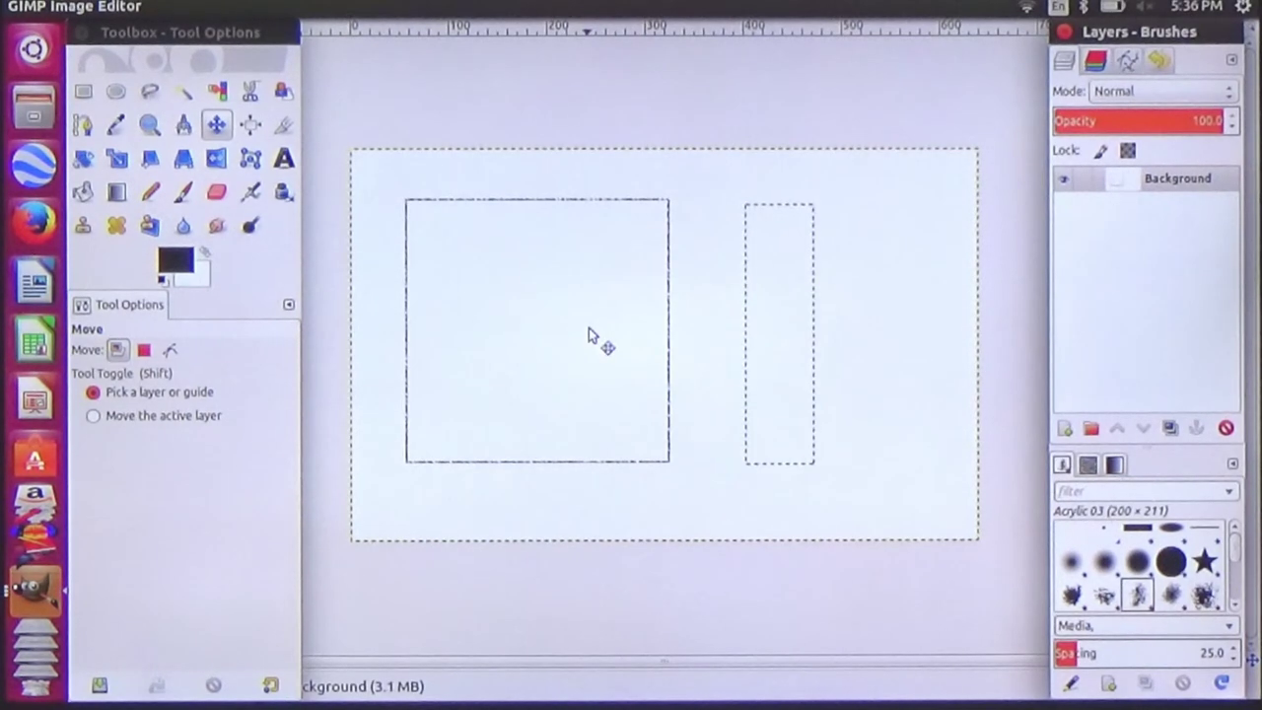
key(ctrl+z)
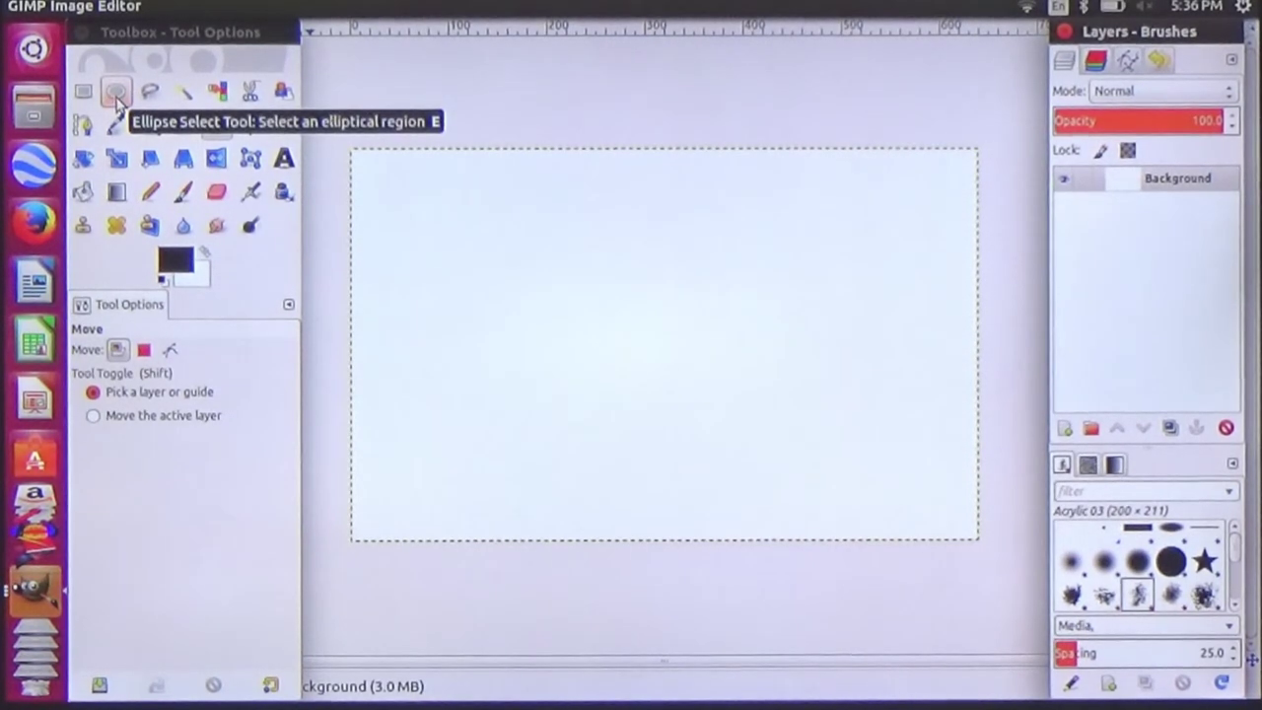
- Select a circle about 254 px across in the canvas's left half with Ellipse Select and its aspect ratio fixed
click(117, 94)
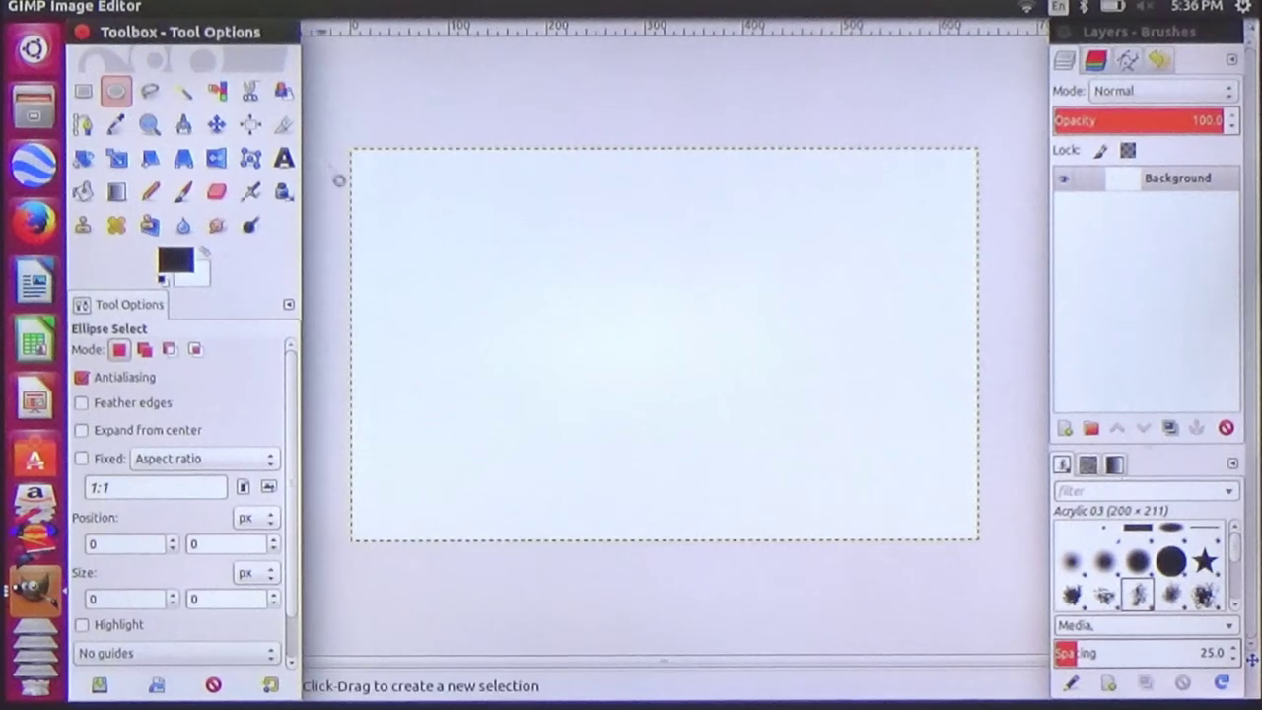
click(83, 460)
drag(389, 214, 524, 461)
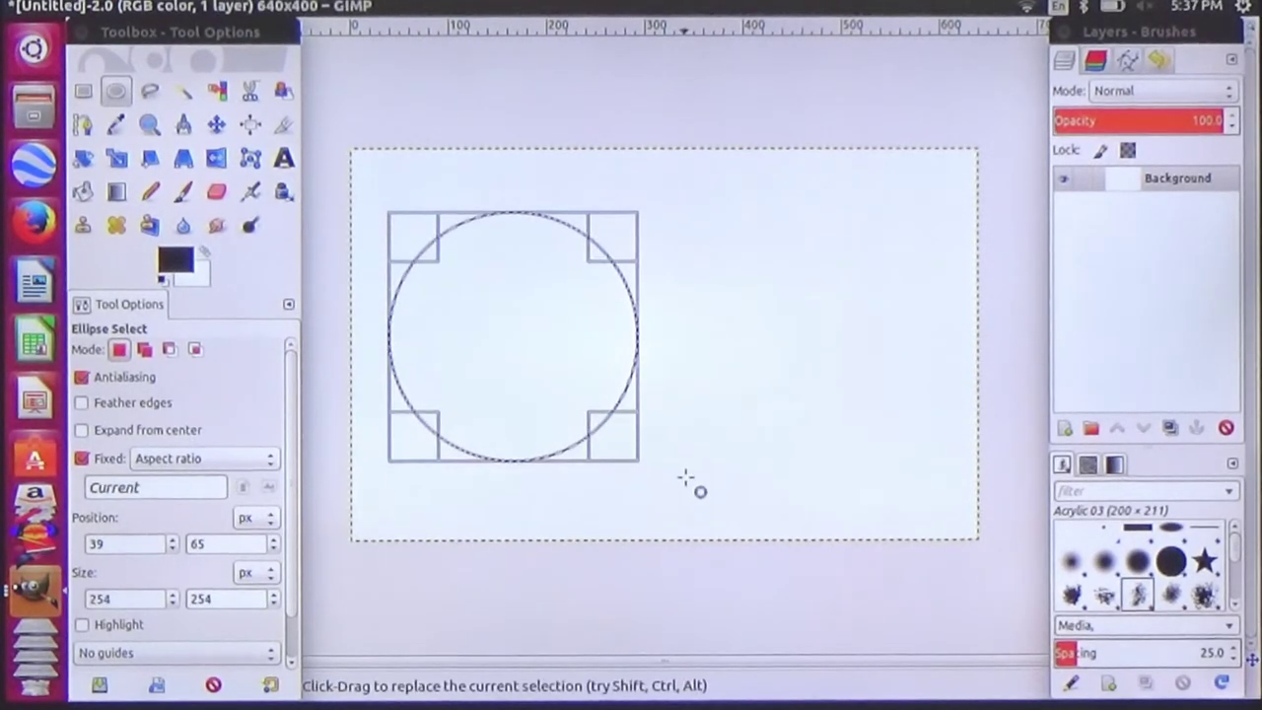
- Choose the Pixel (3 × 3) brush and stroke the circular selection with the Paintbrush as paint tool
mouse_move(77, 11)
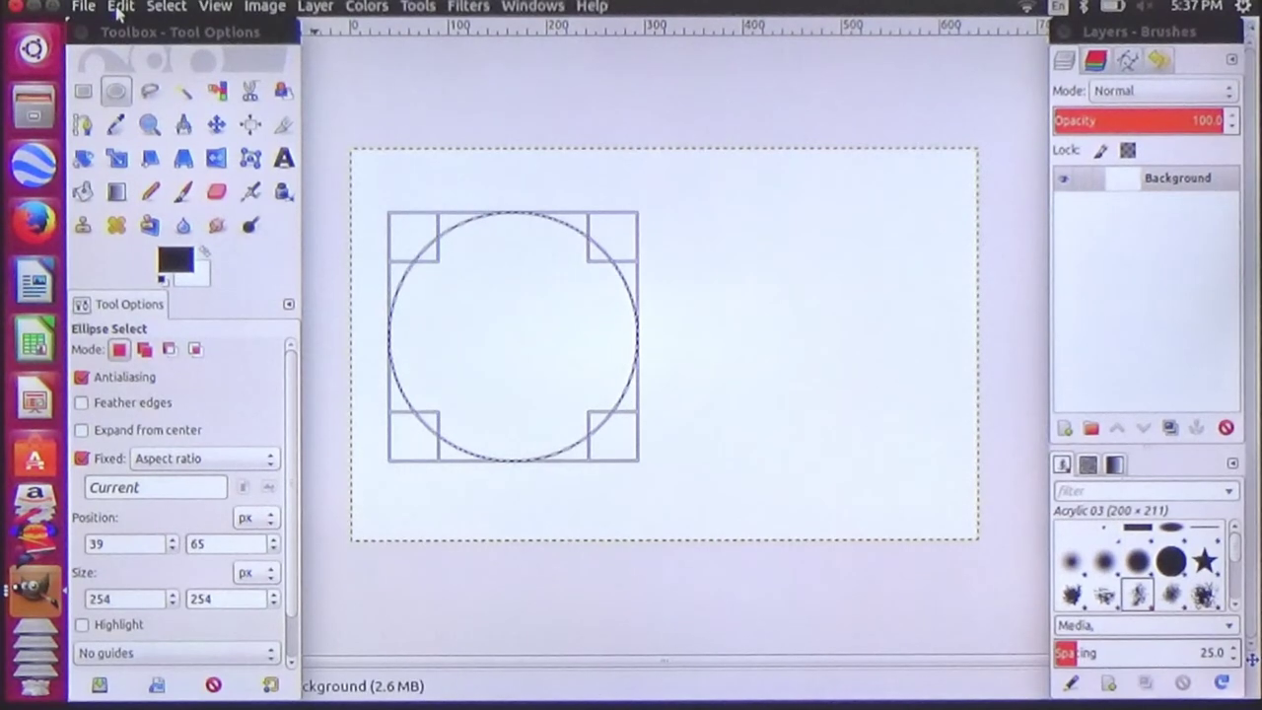
click(1110, 539)
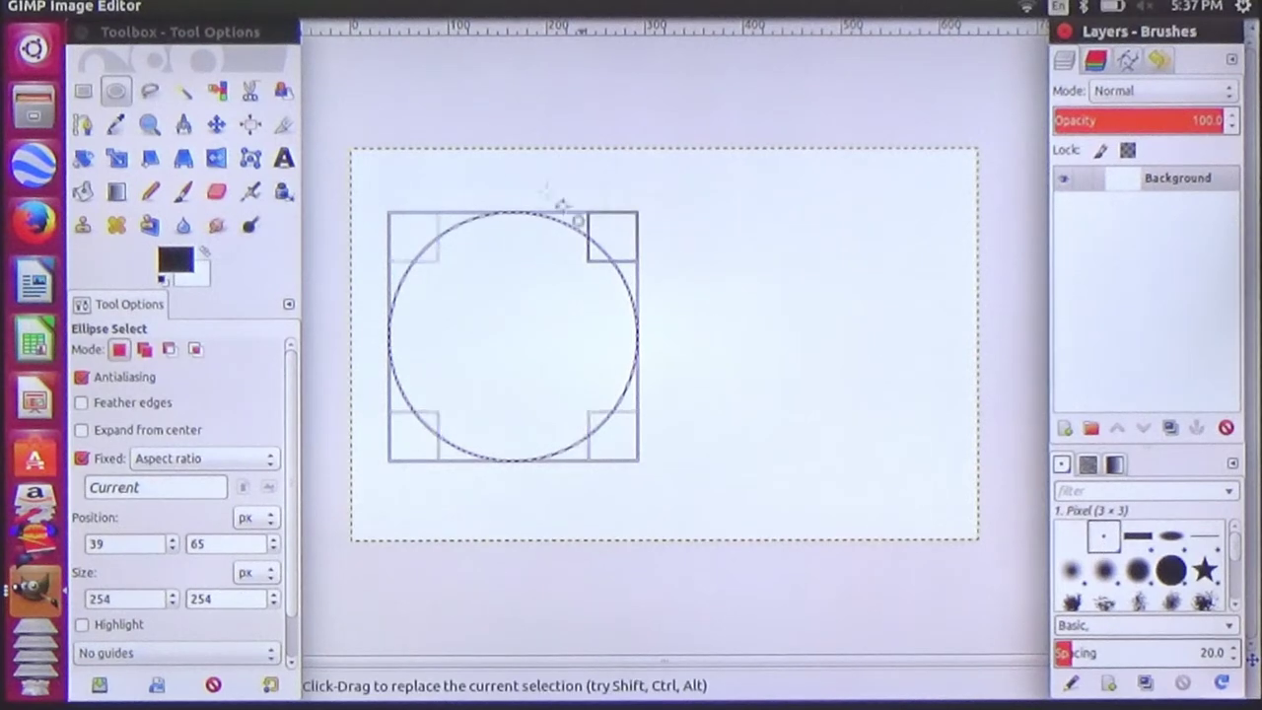
click(120, 6)
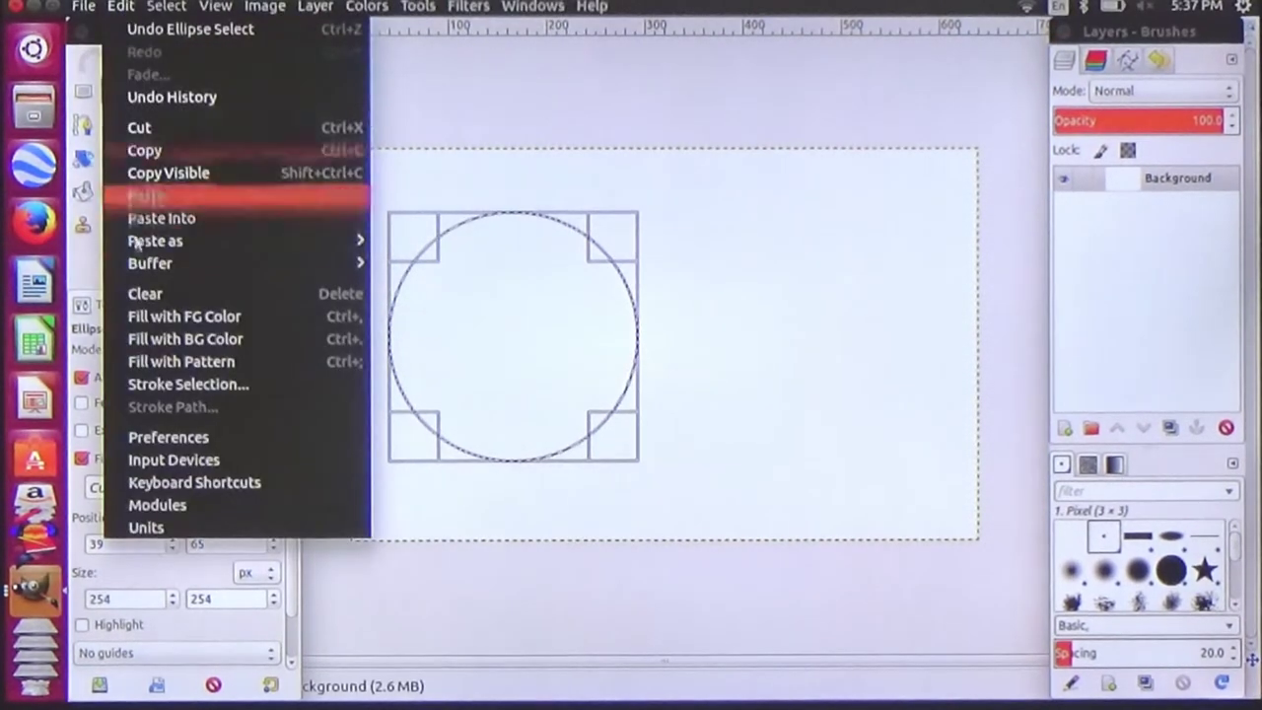
click(169, 385)
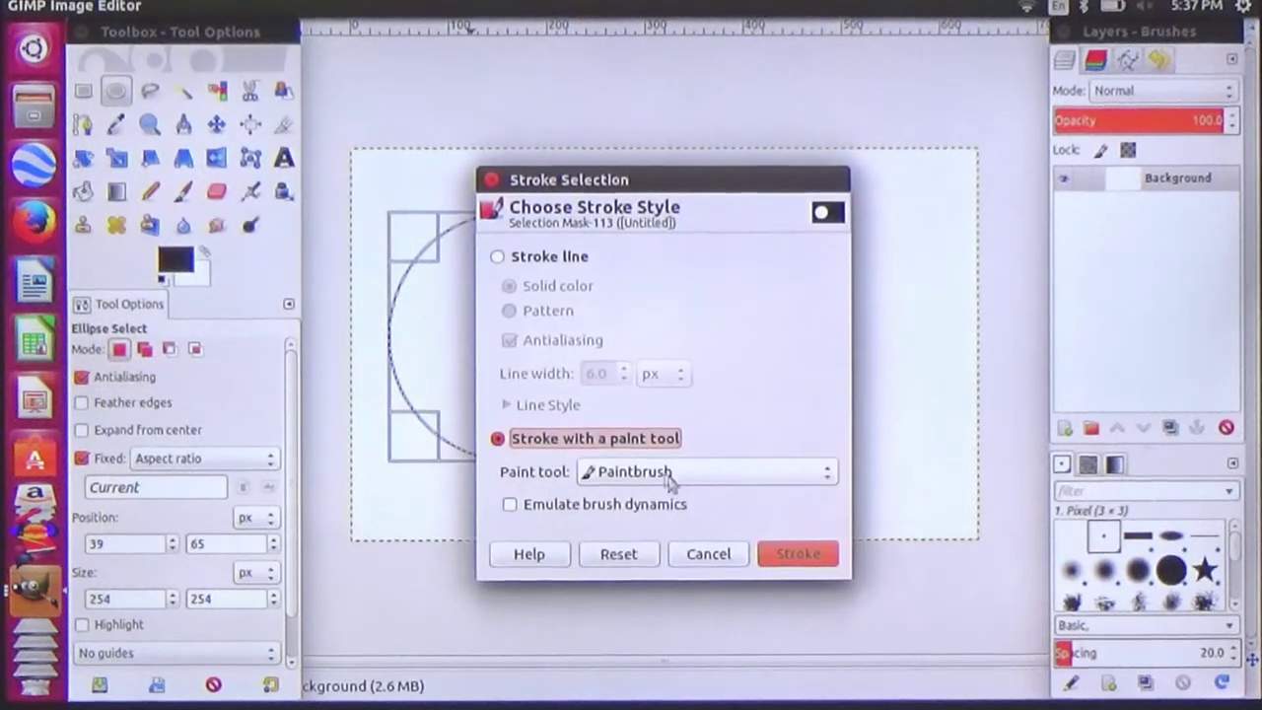
click(774, 552)
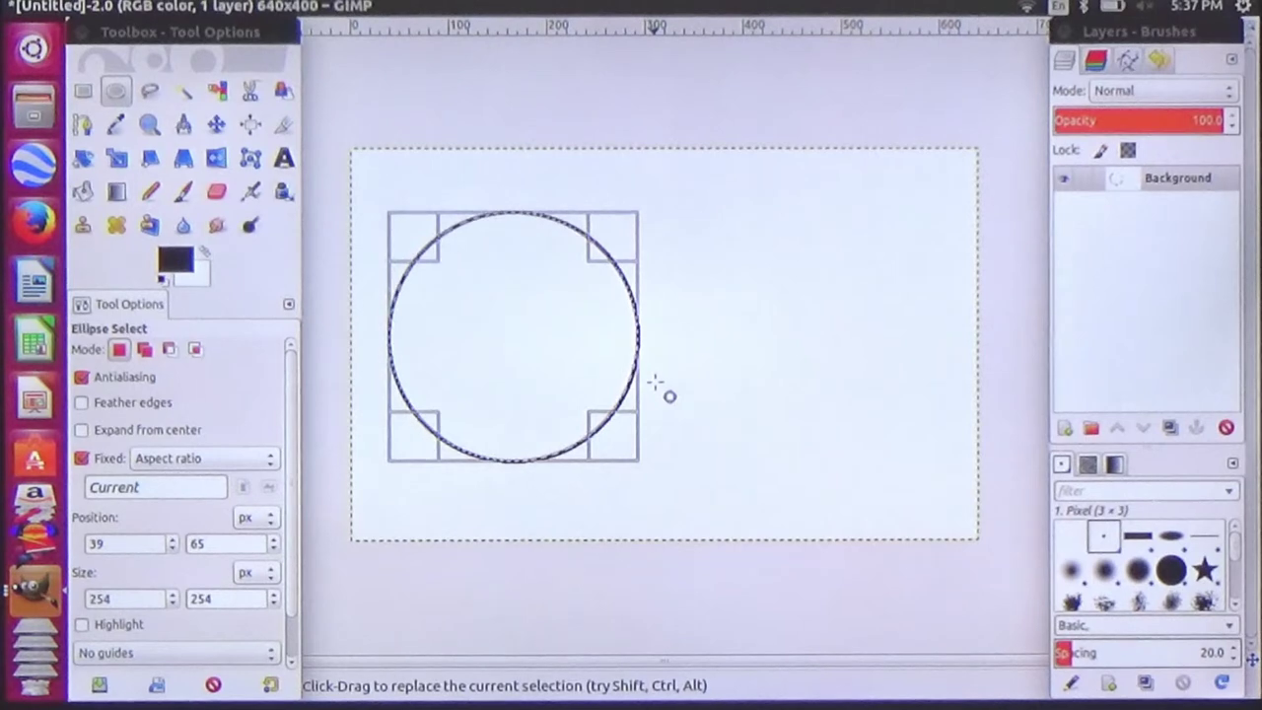
- Select an ellipse of free proportions, about 246 × 181 px, to the right of the circle and stroke it with the Paintbrush
click(85, 459)
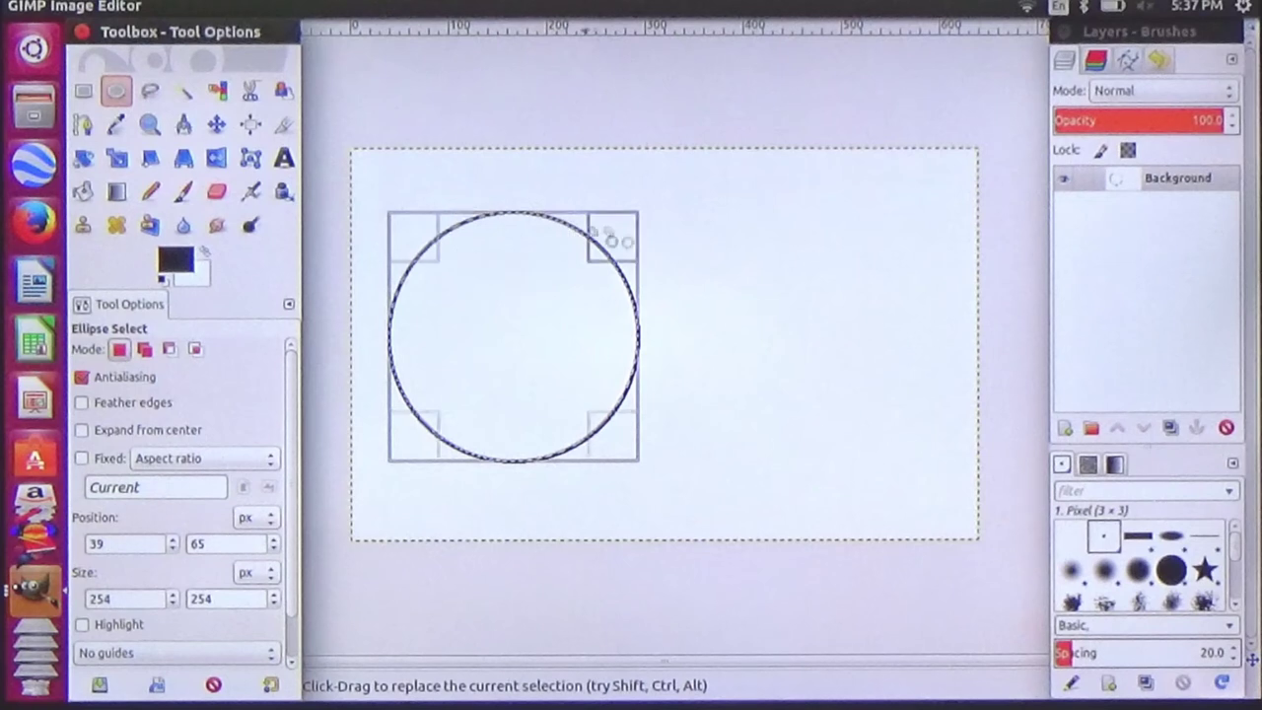
drag(724, 203, 982, 395)
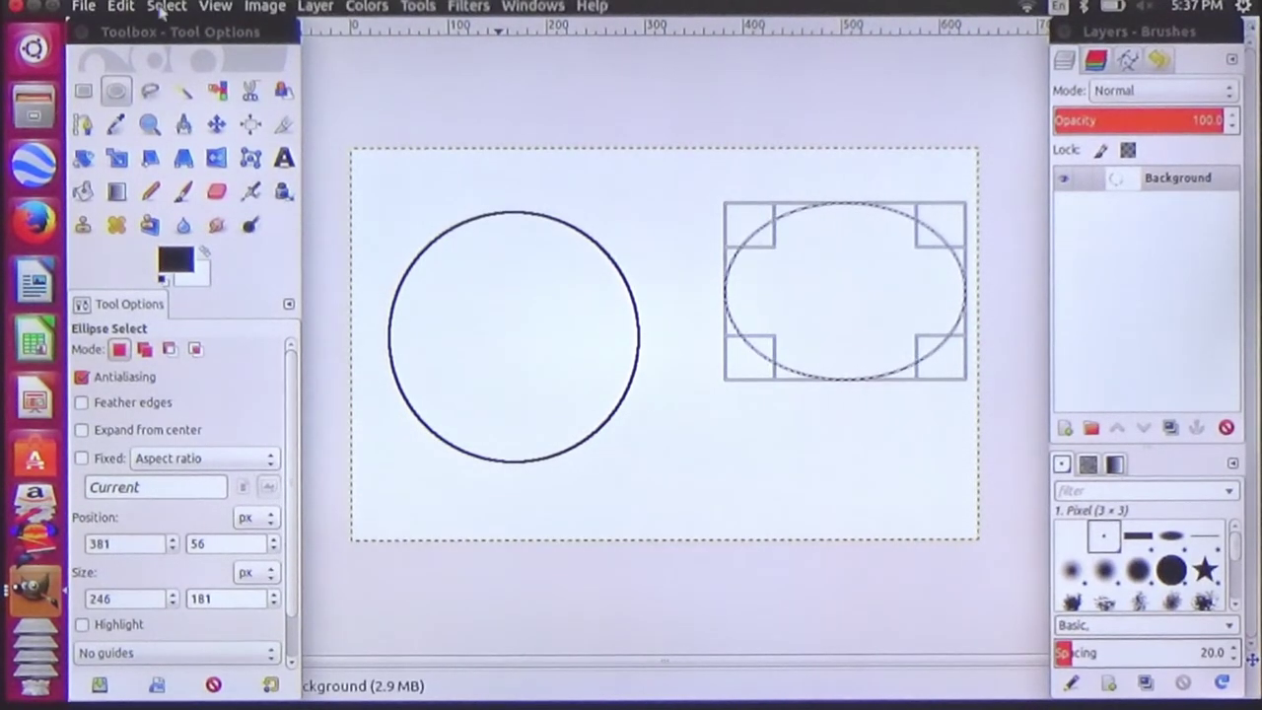
click(121, 6)
click(184, 386)
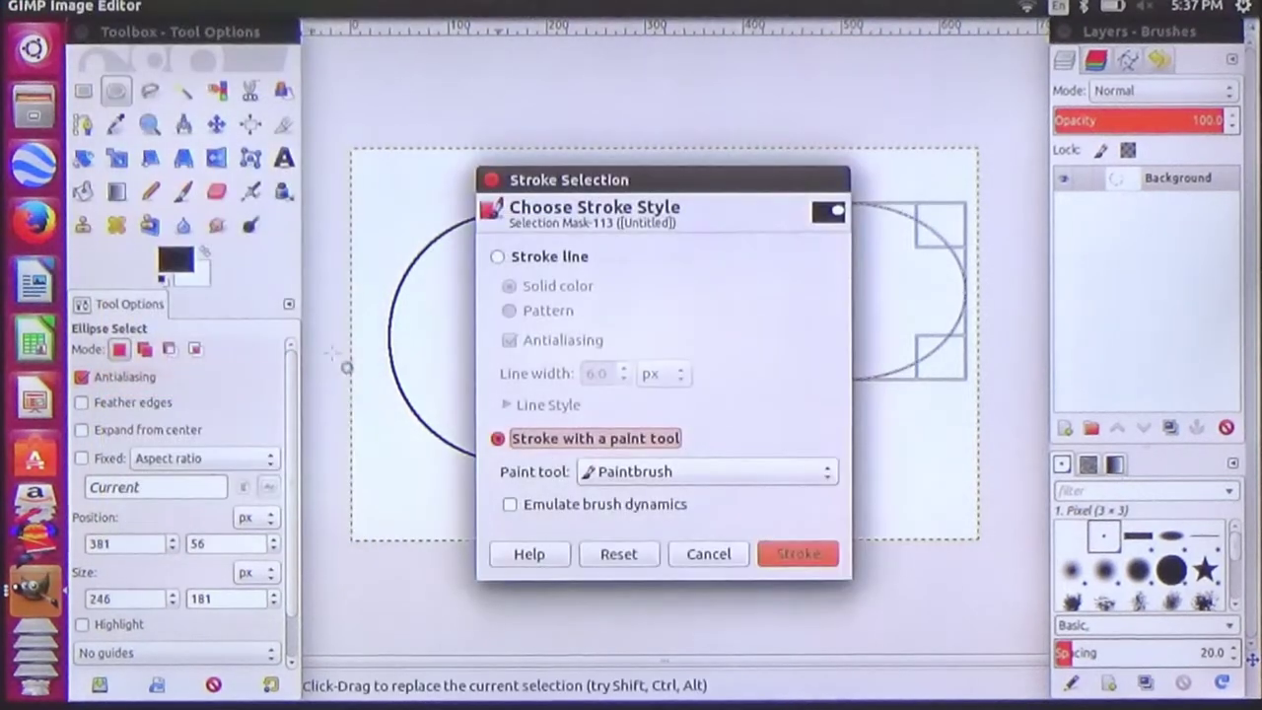
click(799, 555)
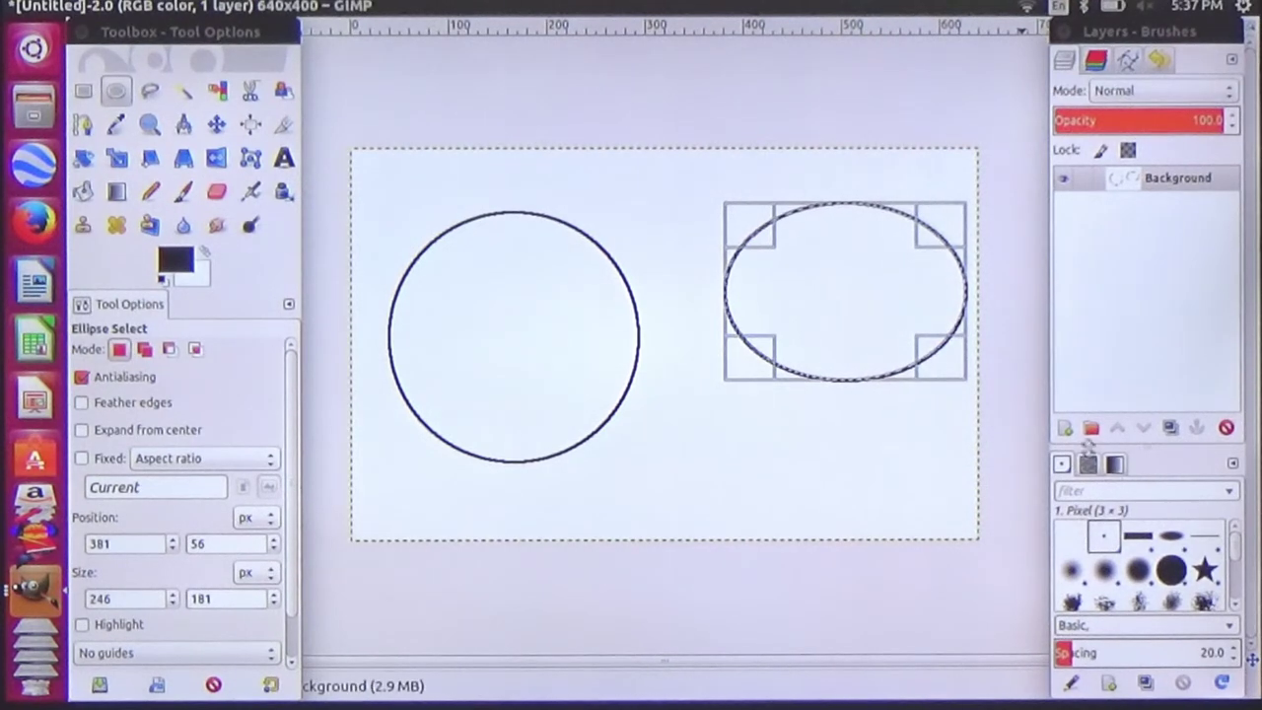
- Add a 640 × 400 px layer with Transparency as fill type, keeping the name Layer, and make it active
click(1065, 432)
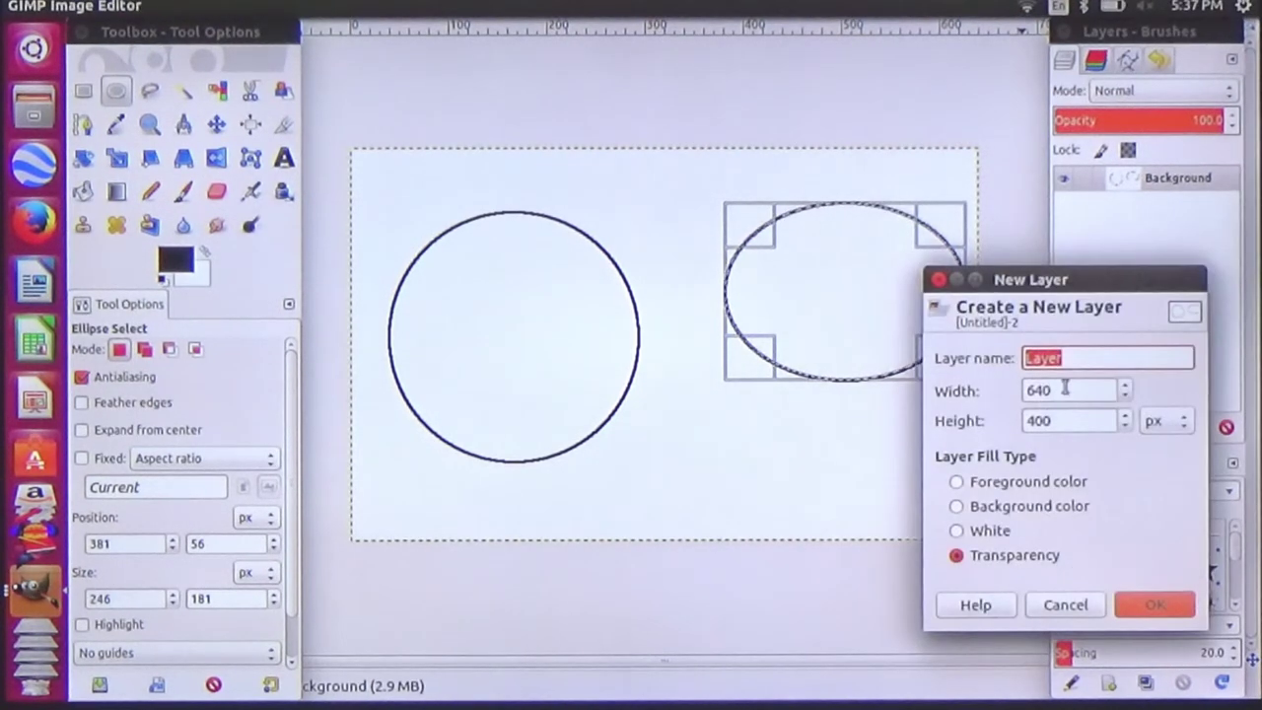
click(1132, 610)
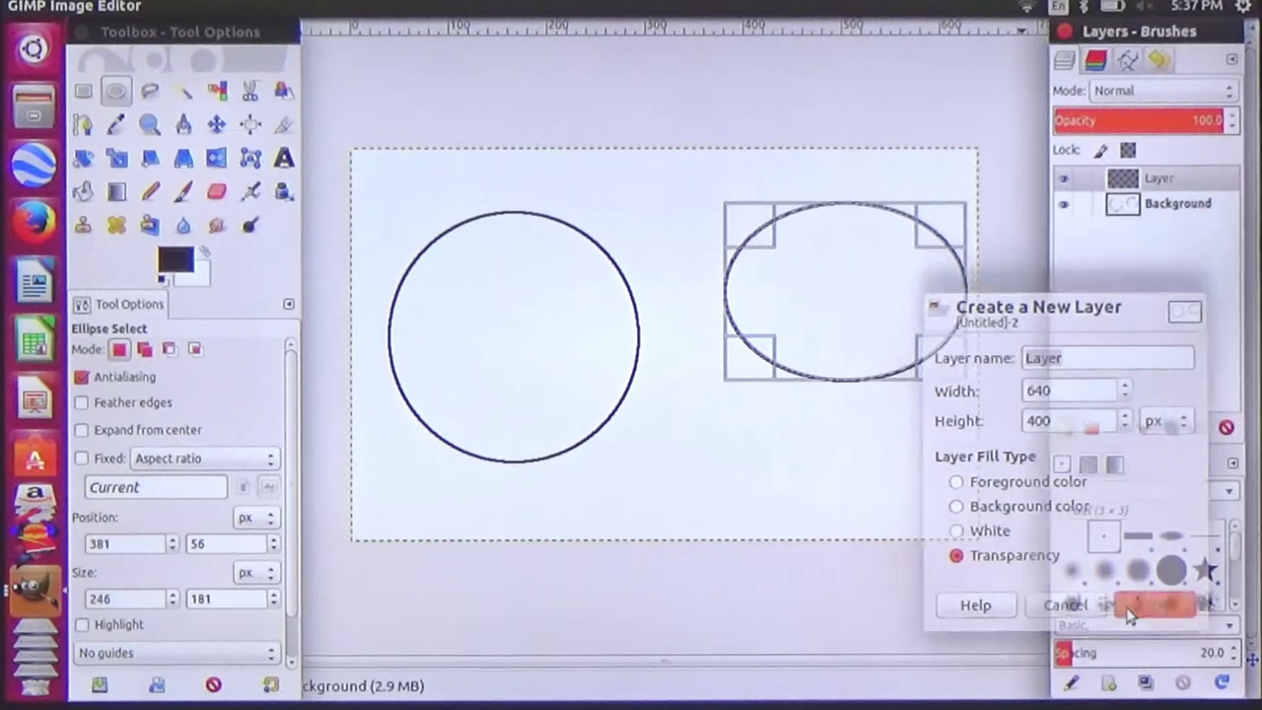
click(1159, 180)
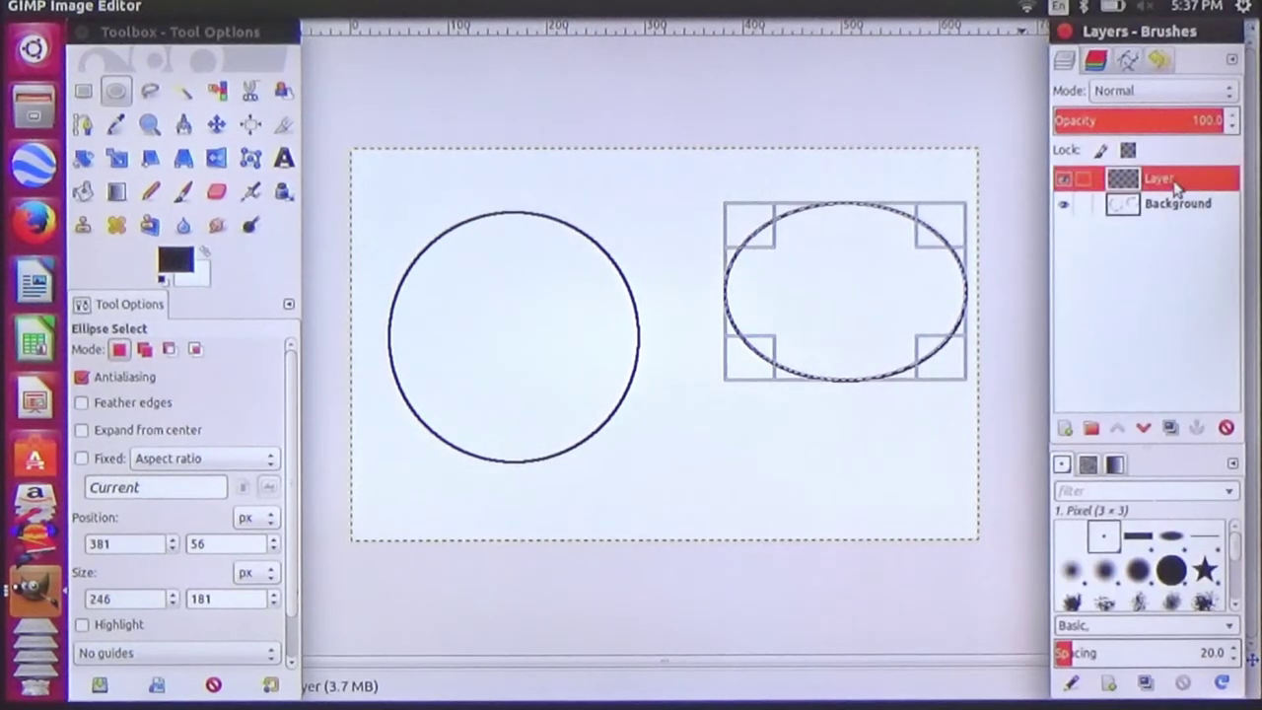
- Change the foreground color from black to a muted red
click(187, 265)
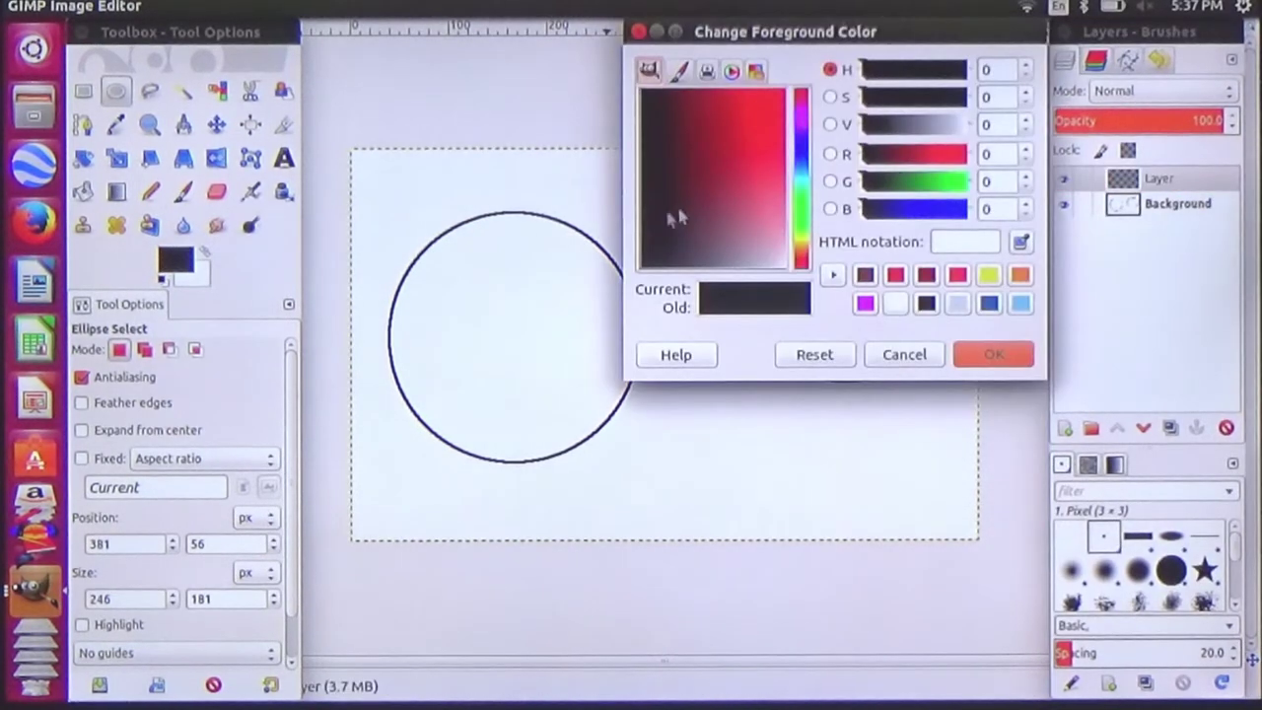
click(741, 191)
click(994, 355)
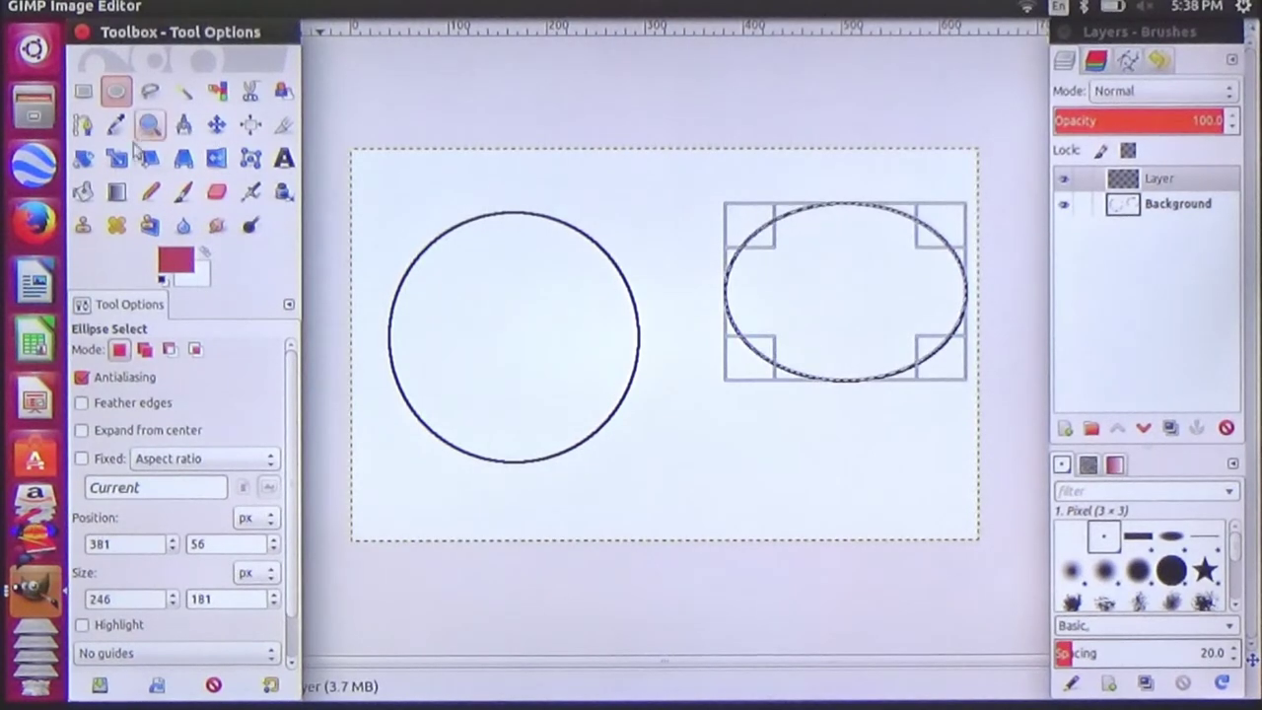
- Fill the ellipse on the Background layer with the muted red foreground color using Bucket Fill
click(84, 192)
click(503, 301)
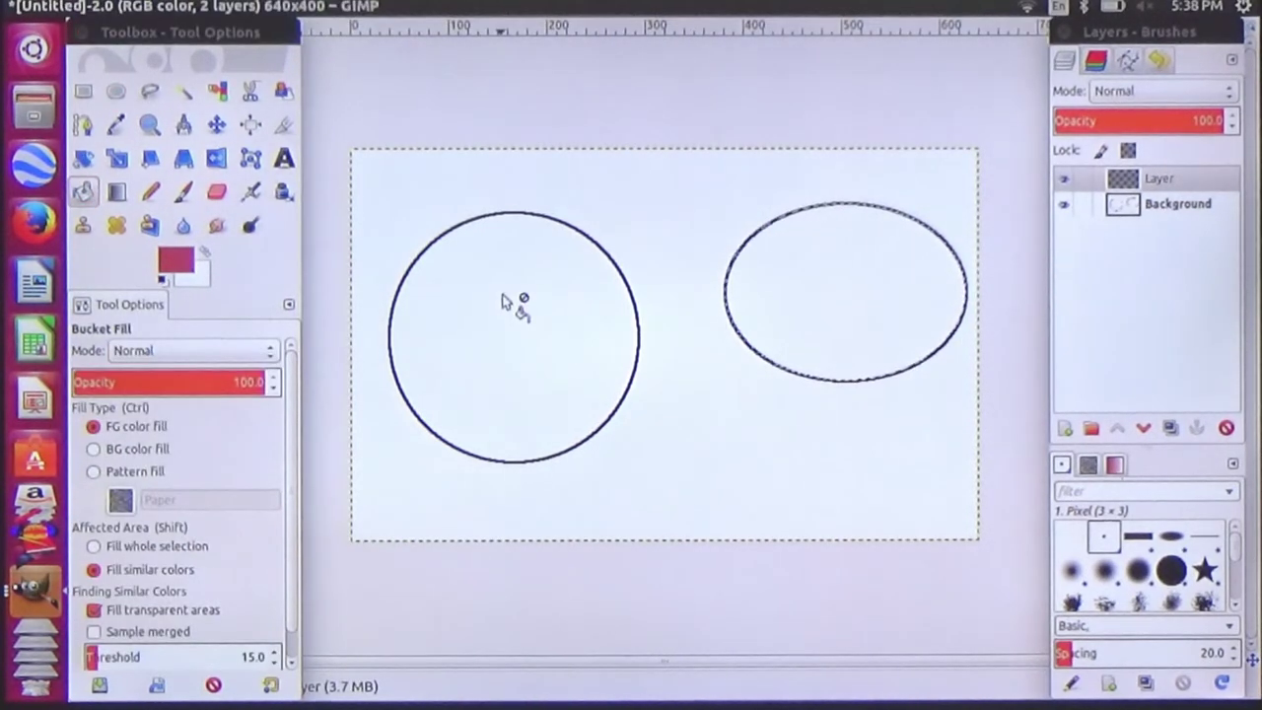
click(1190, 207)
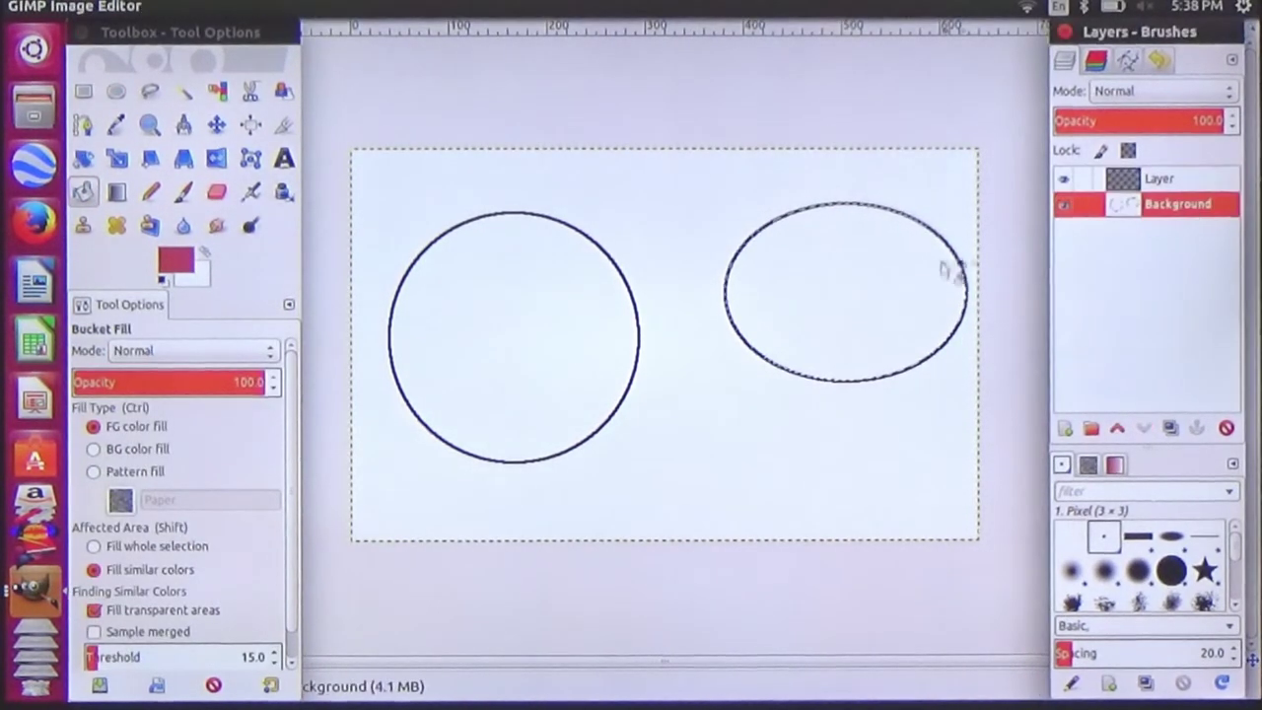
click(809, 278)
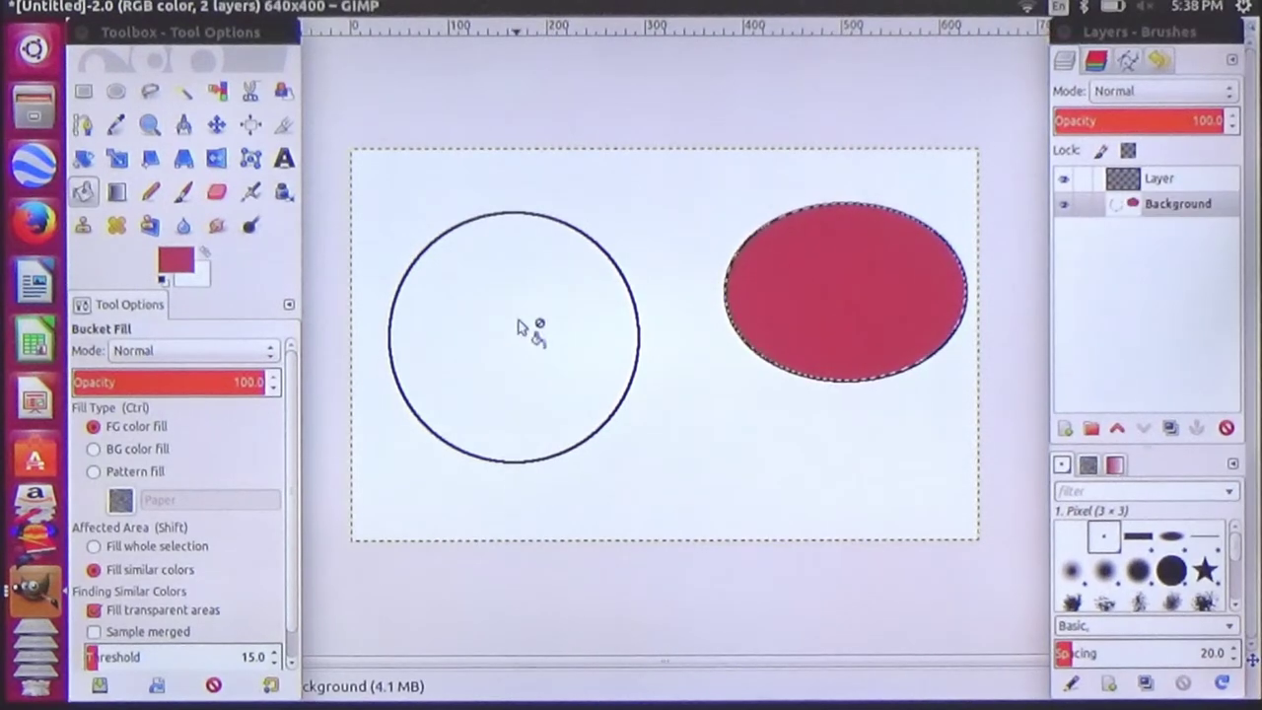
- Change the foreground color to a brighter red and remove the ellipse selection
click(179, 268)
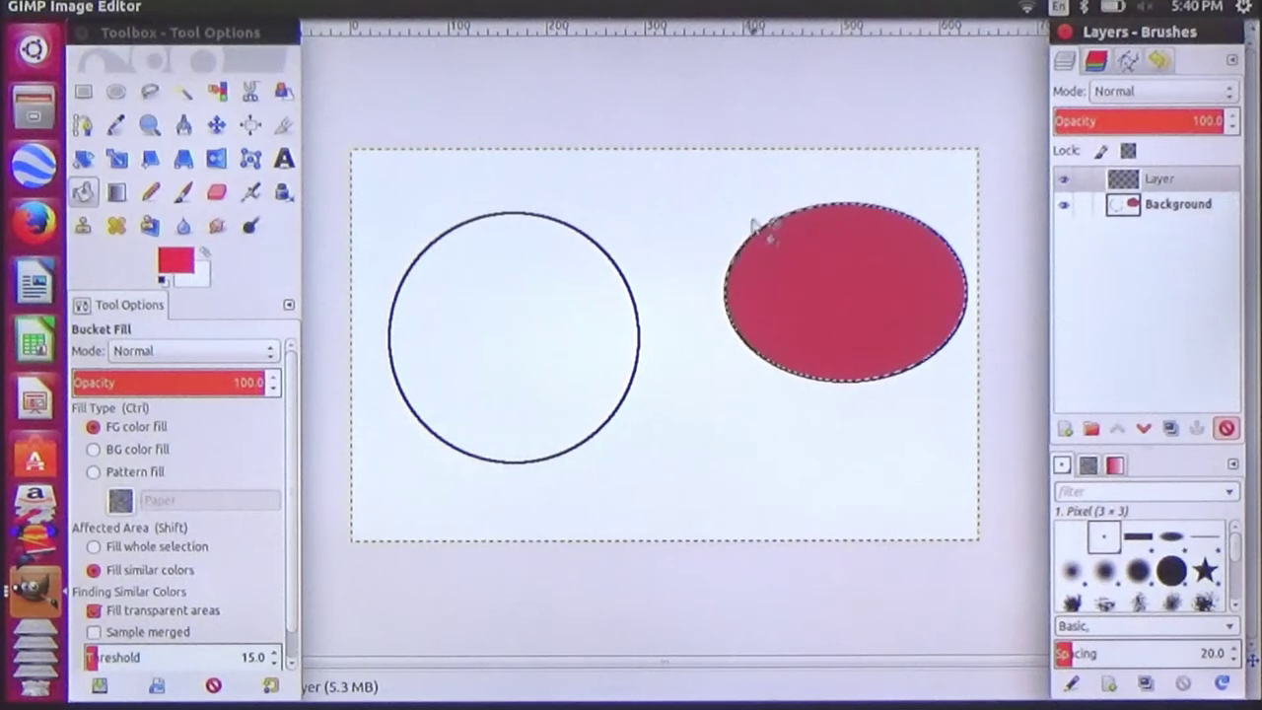
right_click(747, 307)
mouse_move(816, 375)
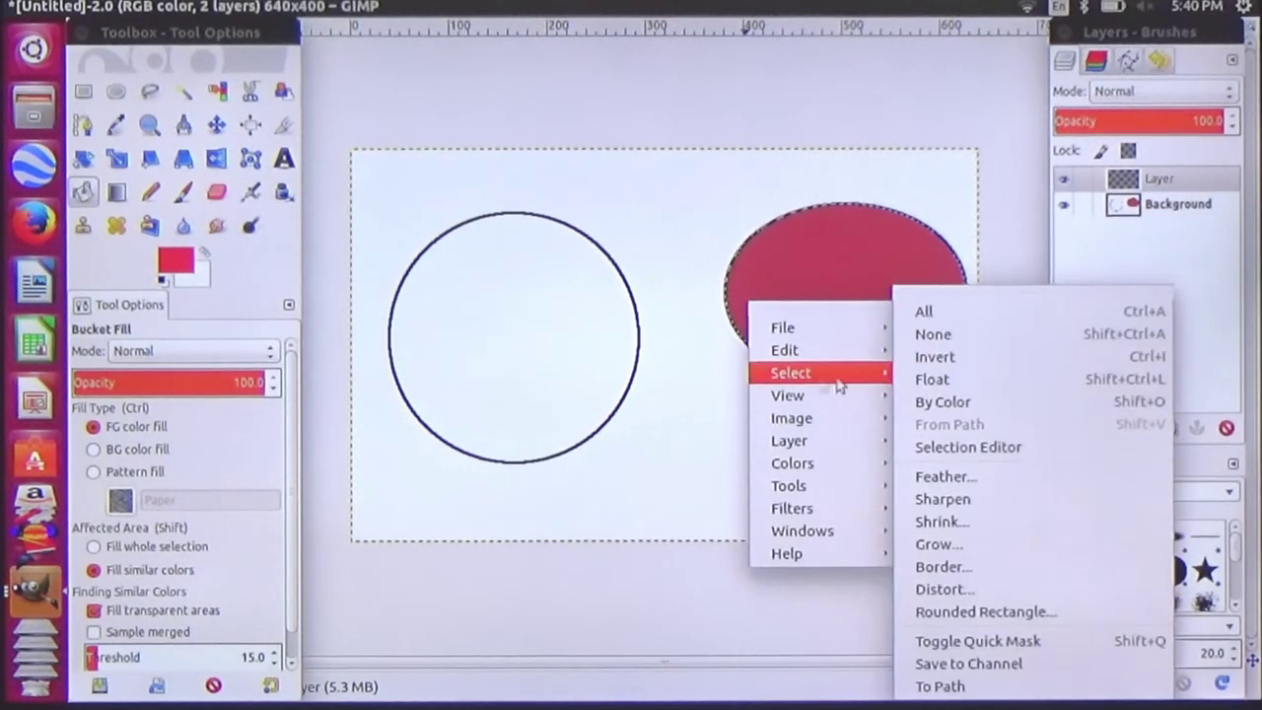
click(954, 333)
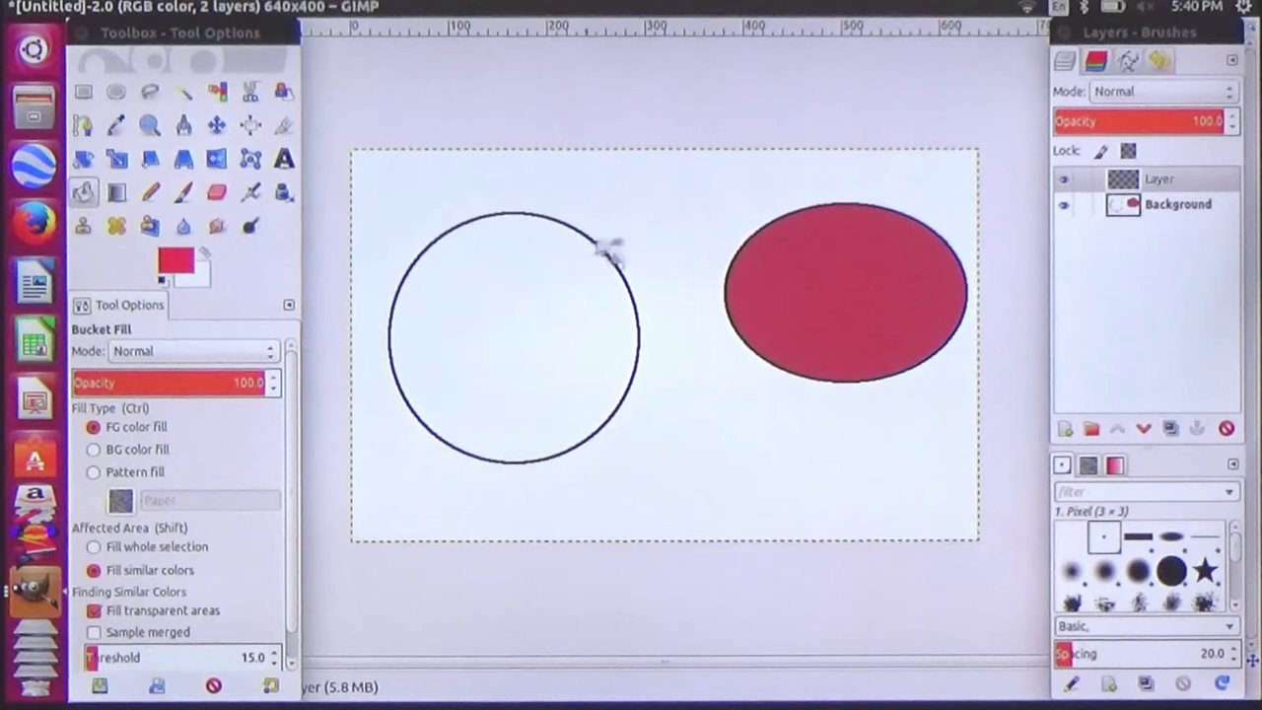
- Set the foreground color to the bright red e11b1b
click(178, 264)
click(770, 114)
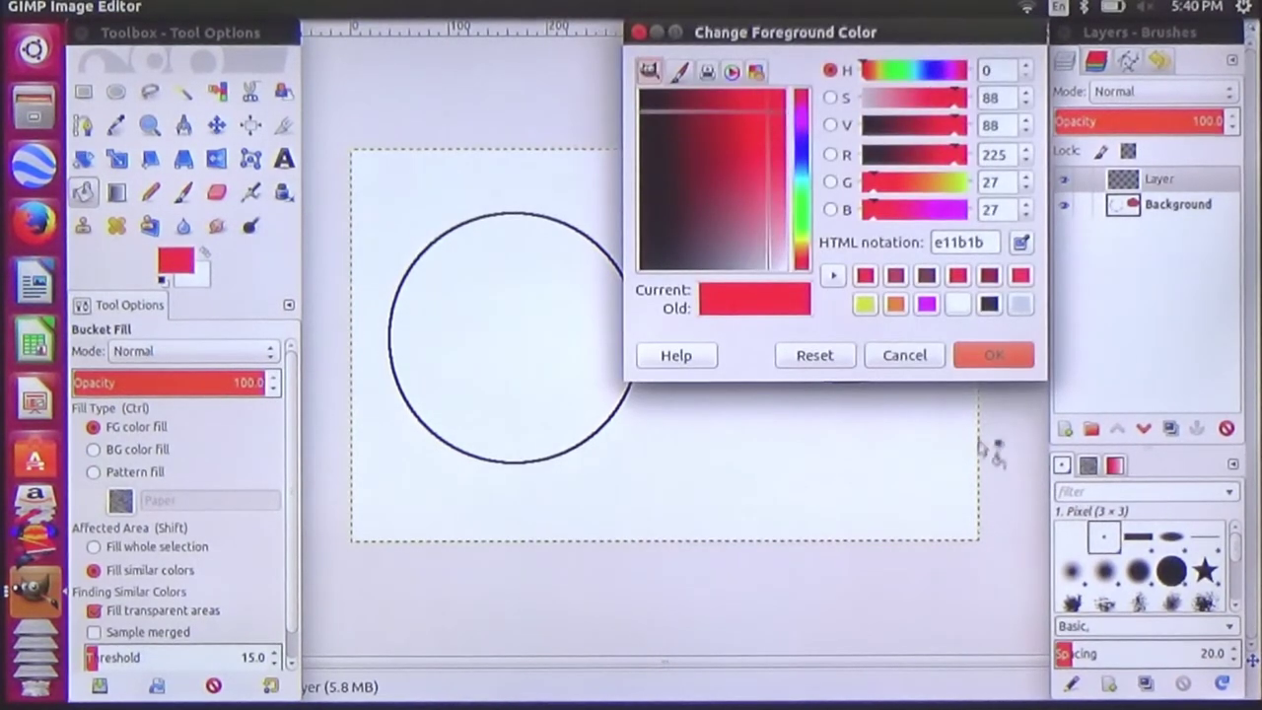
click(992, 357)
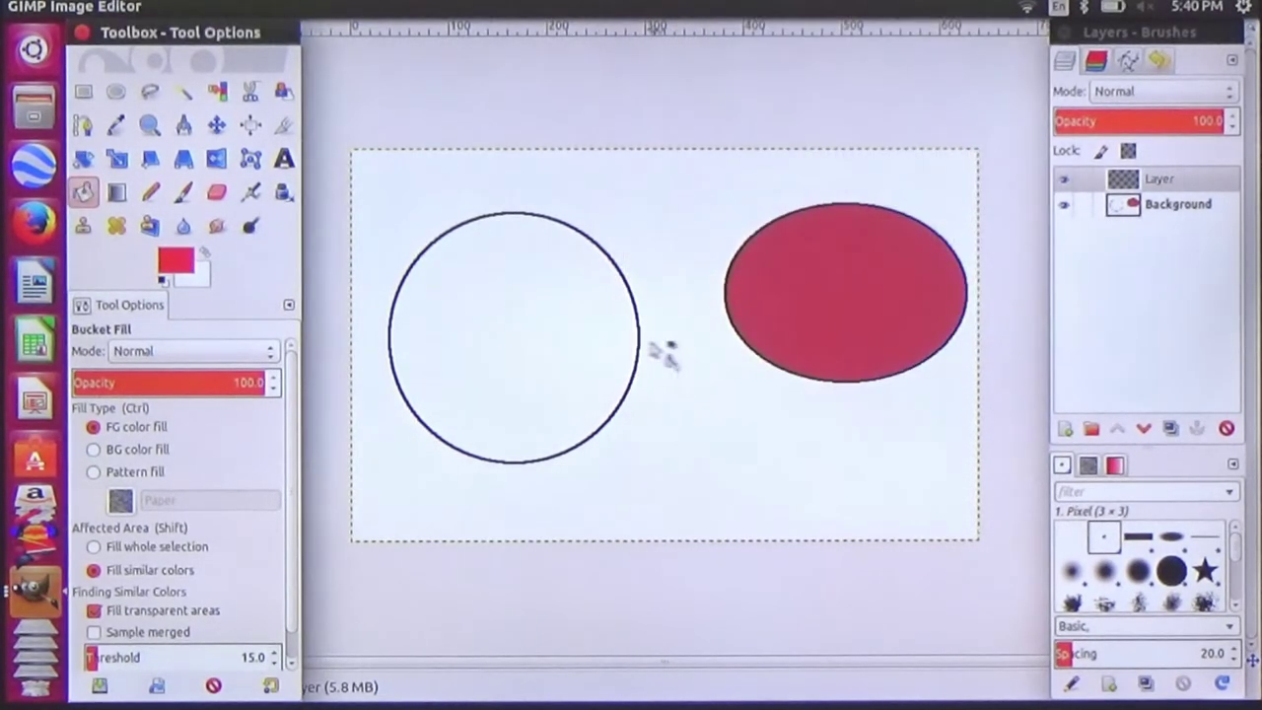
- Try the fill on the transparent layer, undo it, and fill the circle on the Background layer with the bright red
click(483, 317)
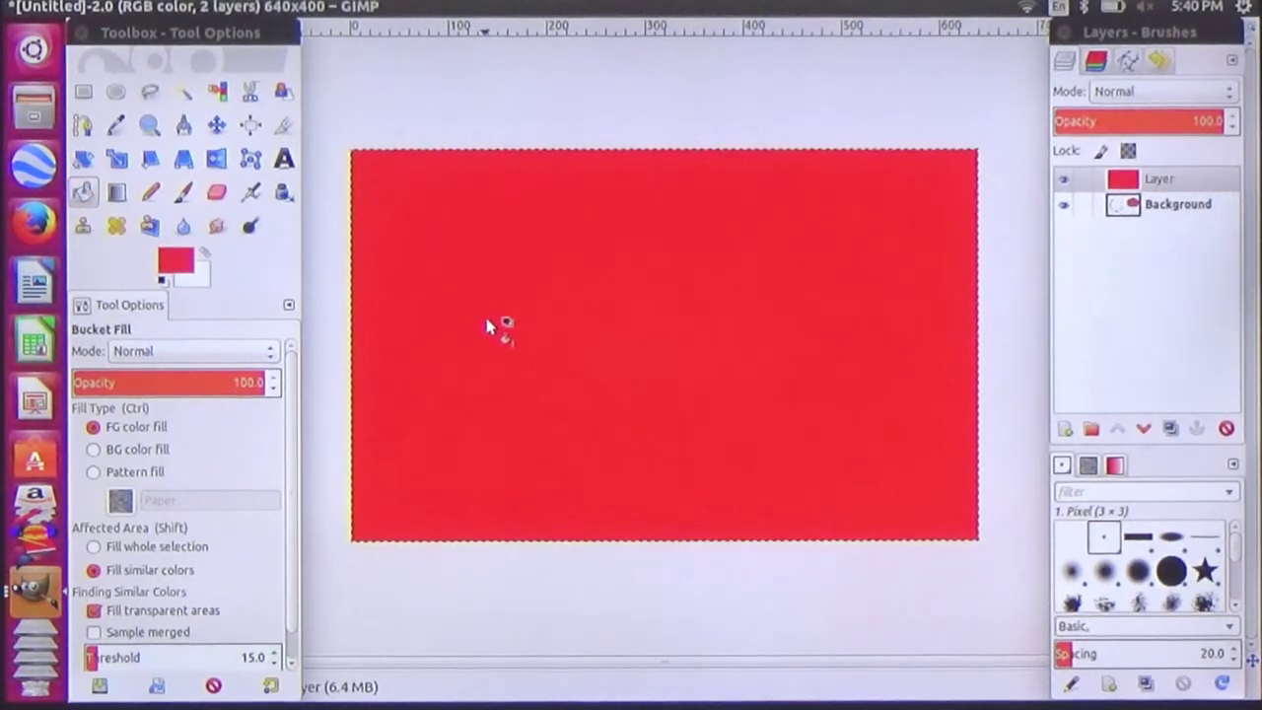
key(ctrl+z)
click(1168, 207)
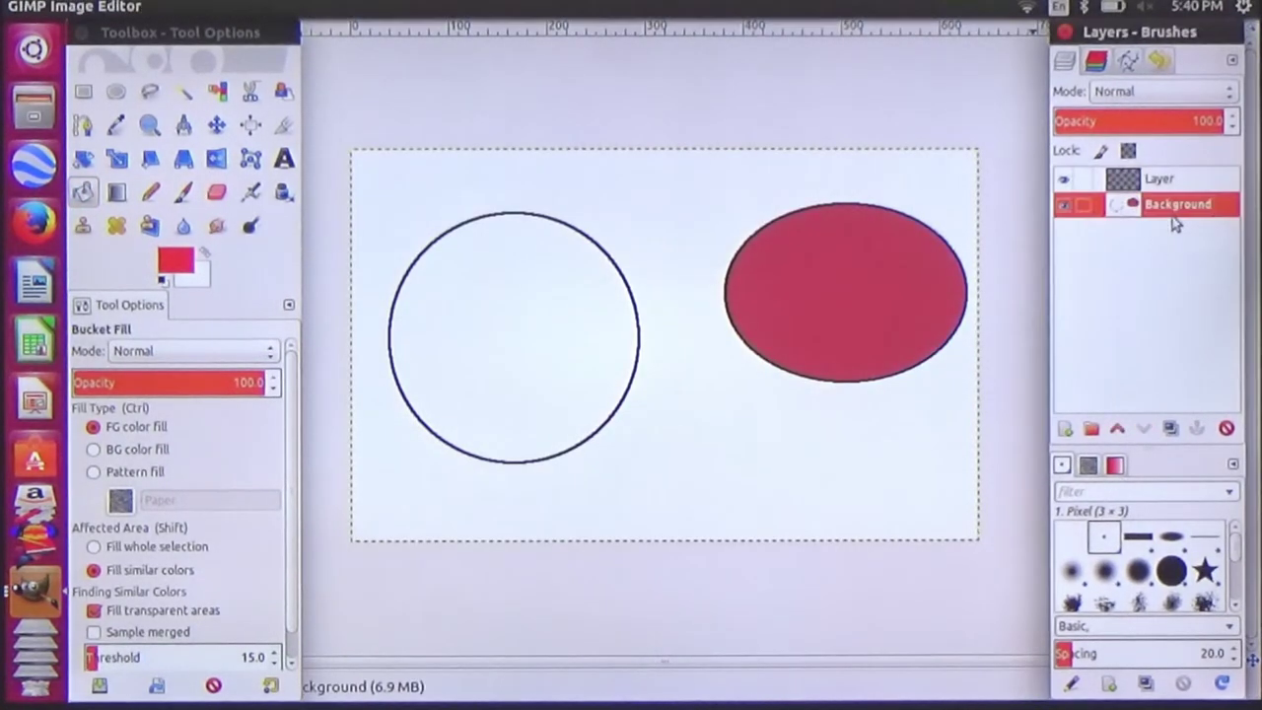
click(526, 342)
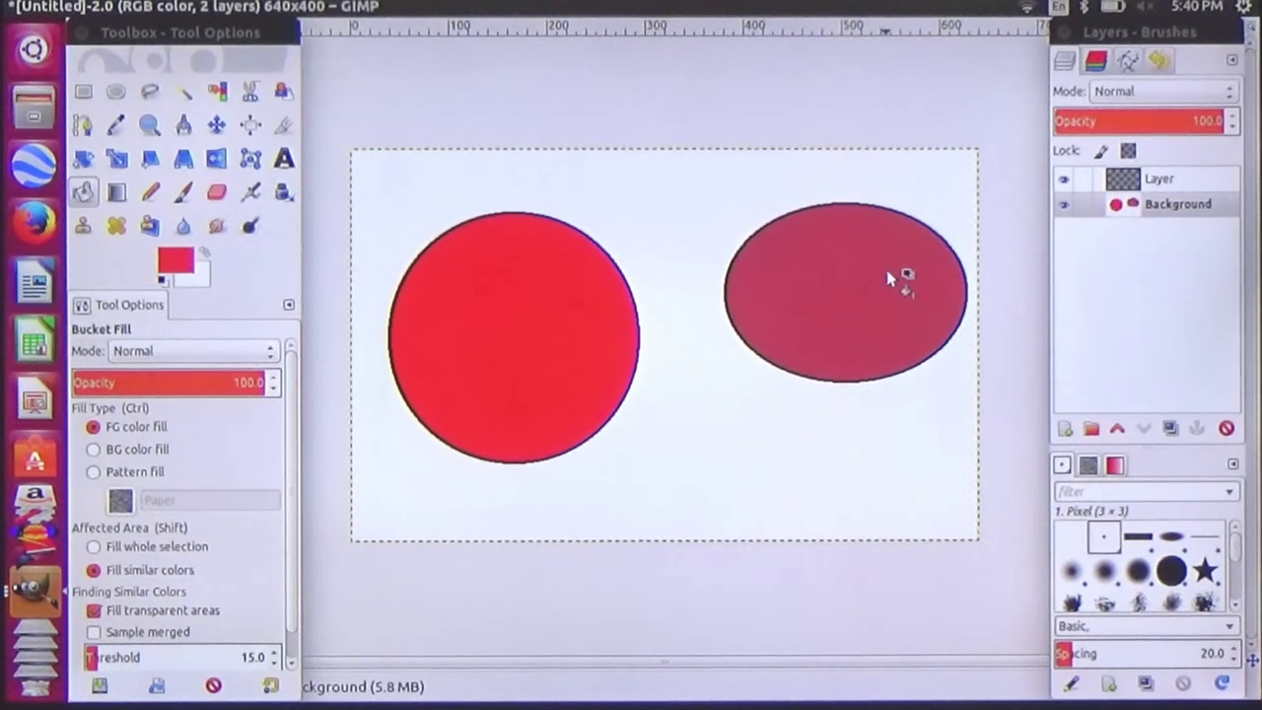
- Undo the fills, the added layer and both stroked shapes until the canvas is blank with only the Background layer
key(ctrl+z)
key(ctrl+z)
key(ctrl+z)
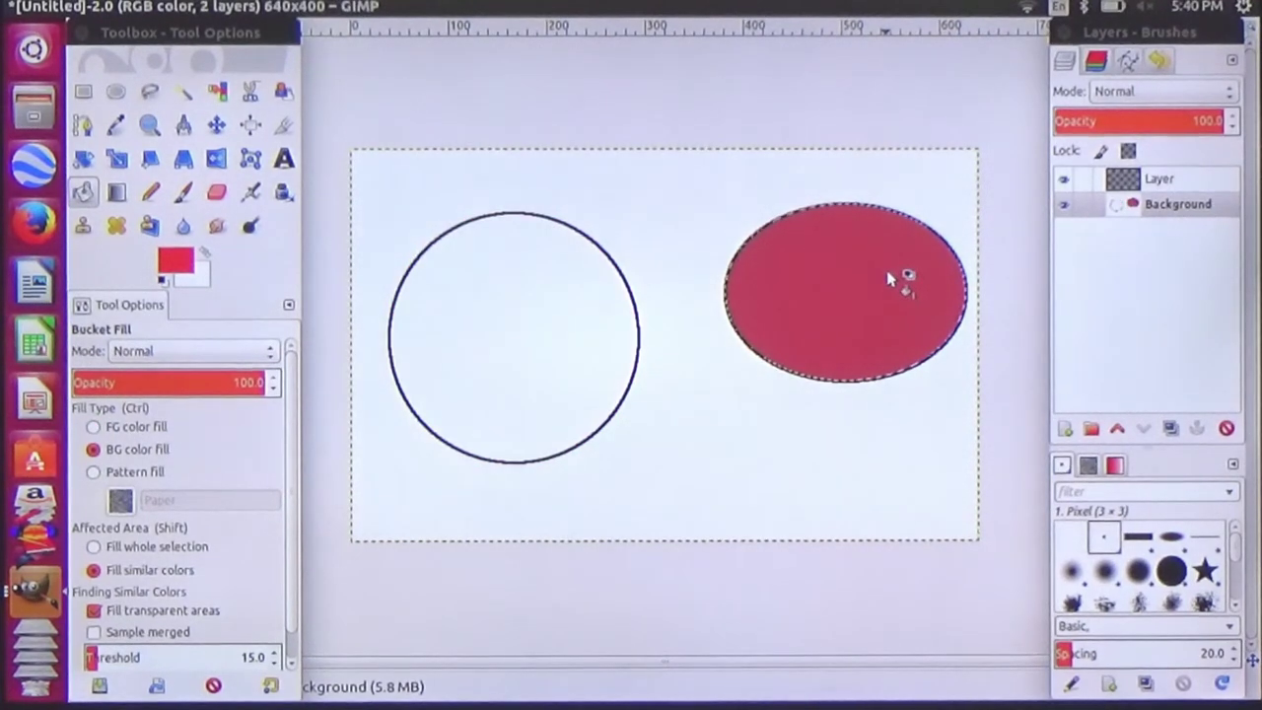
key(ctrl+z)
key(ctrl+z)
key(ctrl+z)
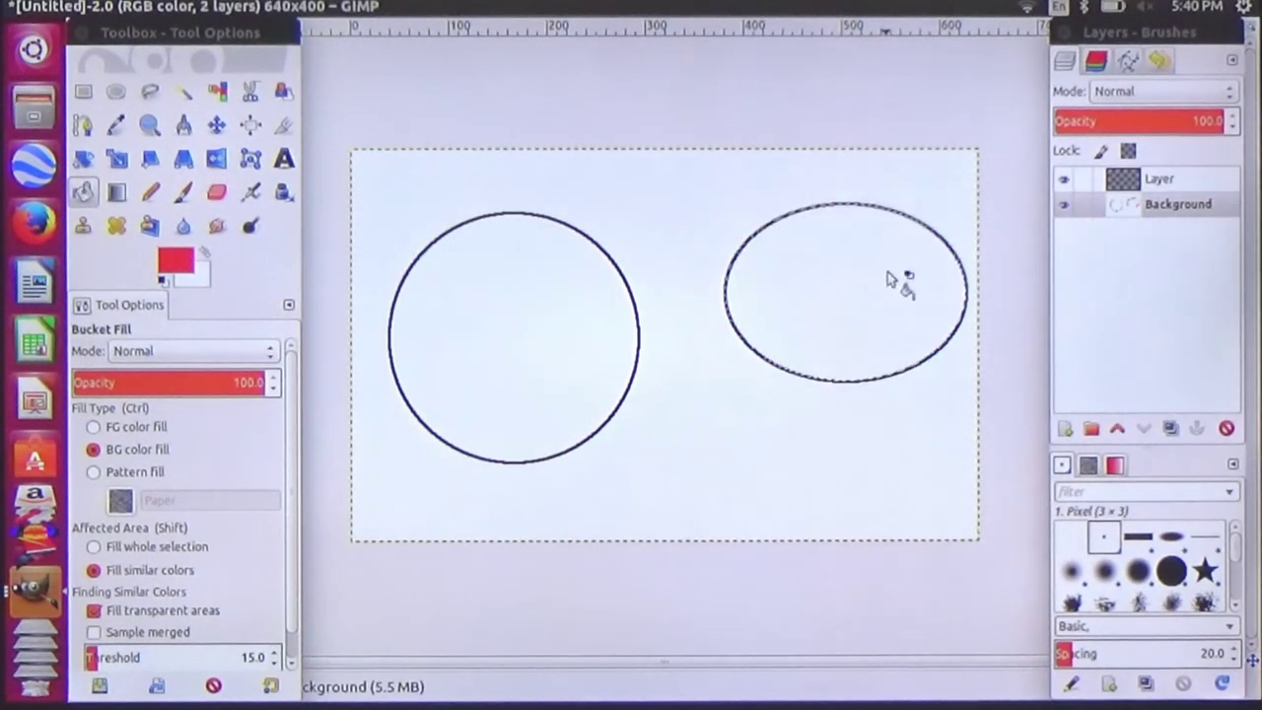
key(ctrl+z)
key(ctrl+z)
key(ctrl+z)
key(ctrl+z)
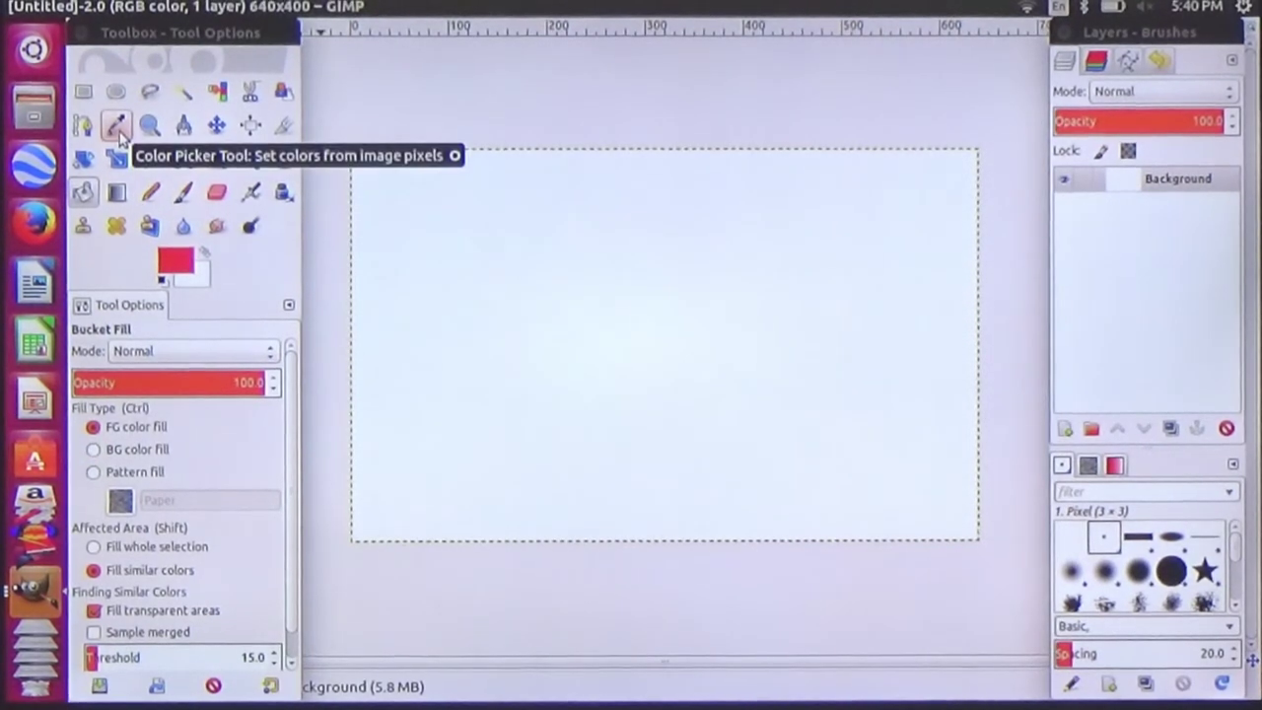
- Draw a straight, nearly horizontal red line about 479 px long across the upper canvas with the Pencil at size 3.00
click(150, 192)
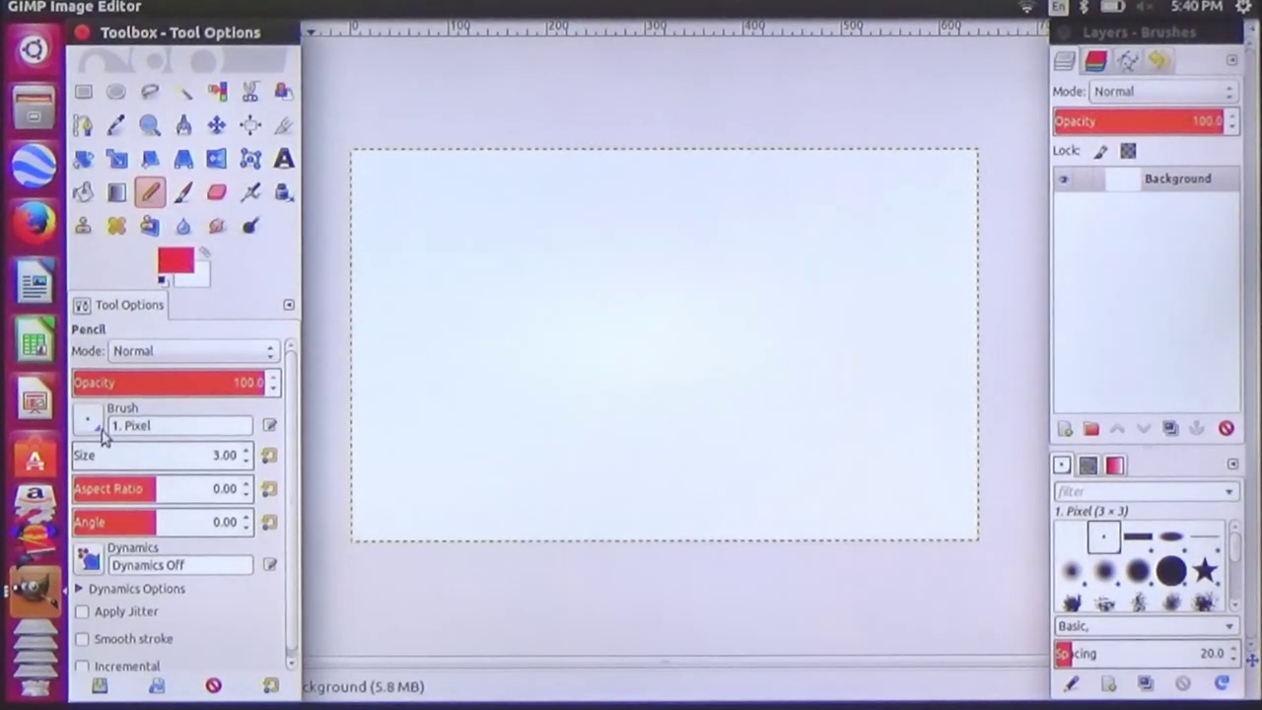
click(247, 450)
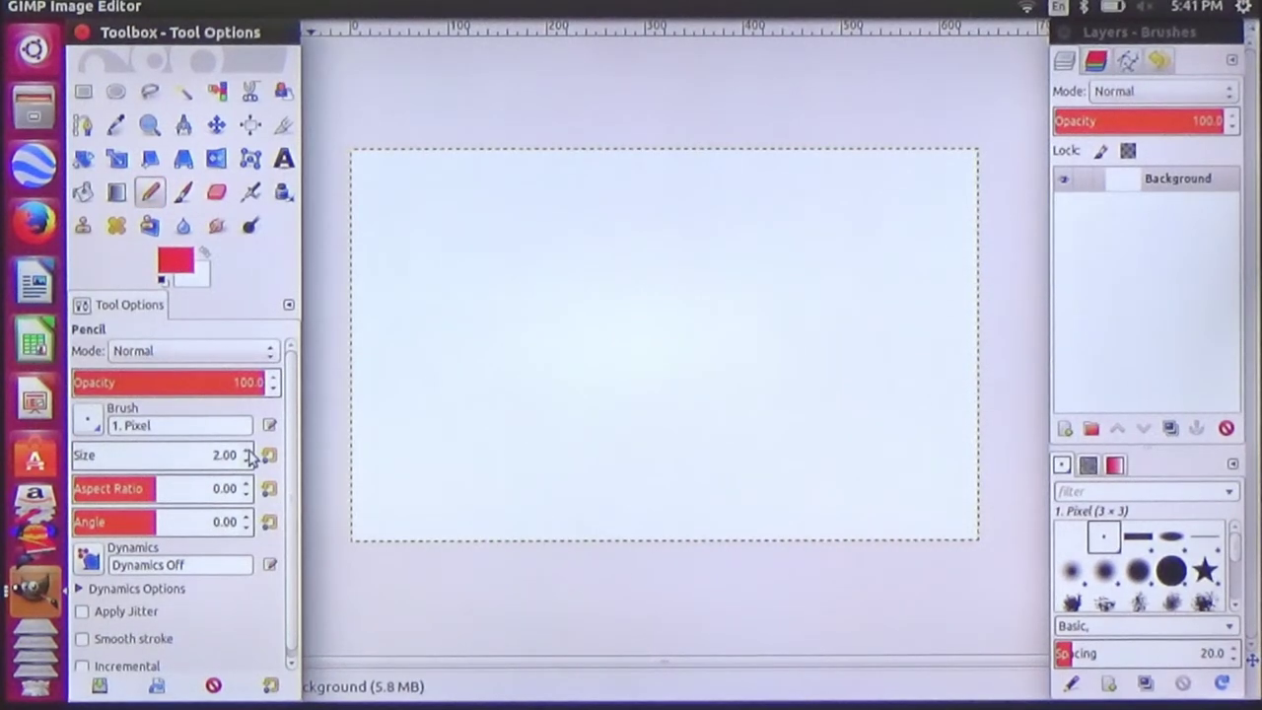
click(406, 220)
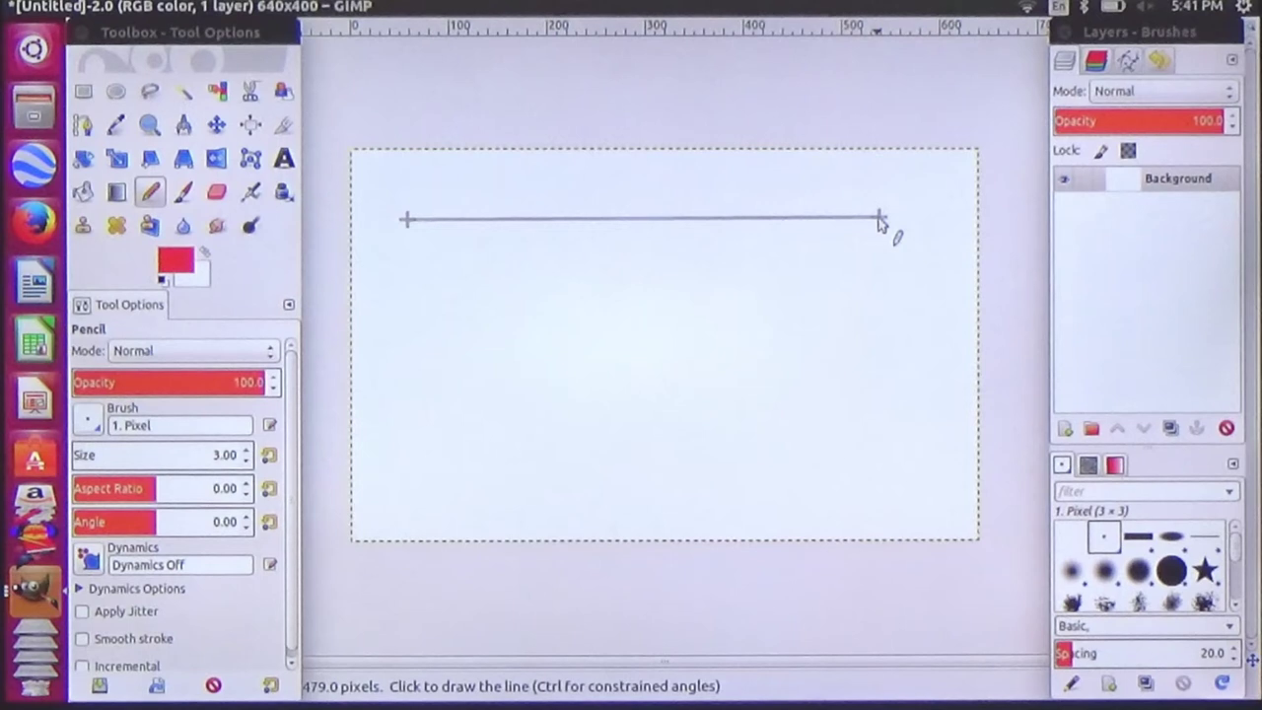
shift+click(880, 220)
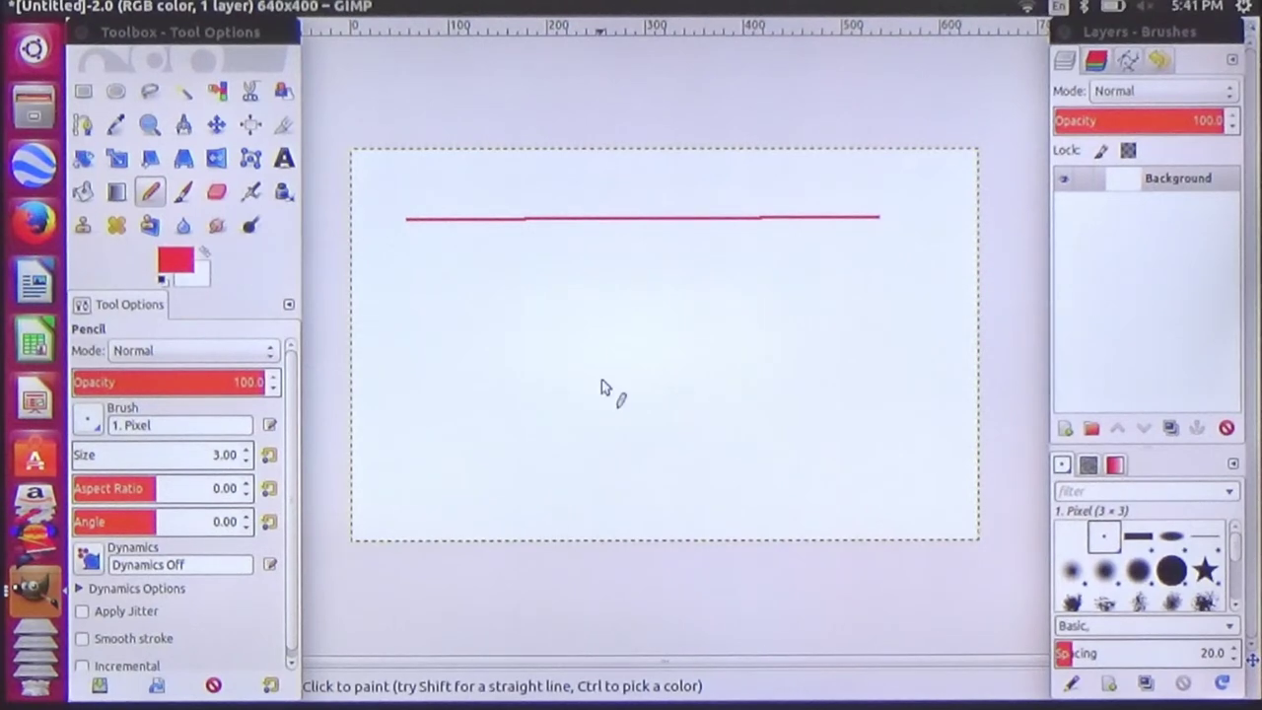
- Create a straight two-anchor path below the red line with the Paths tool and try adjusting its end anchor
click(83, 127)
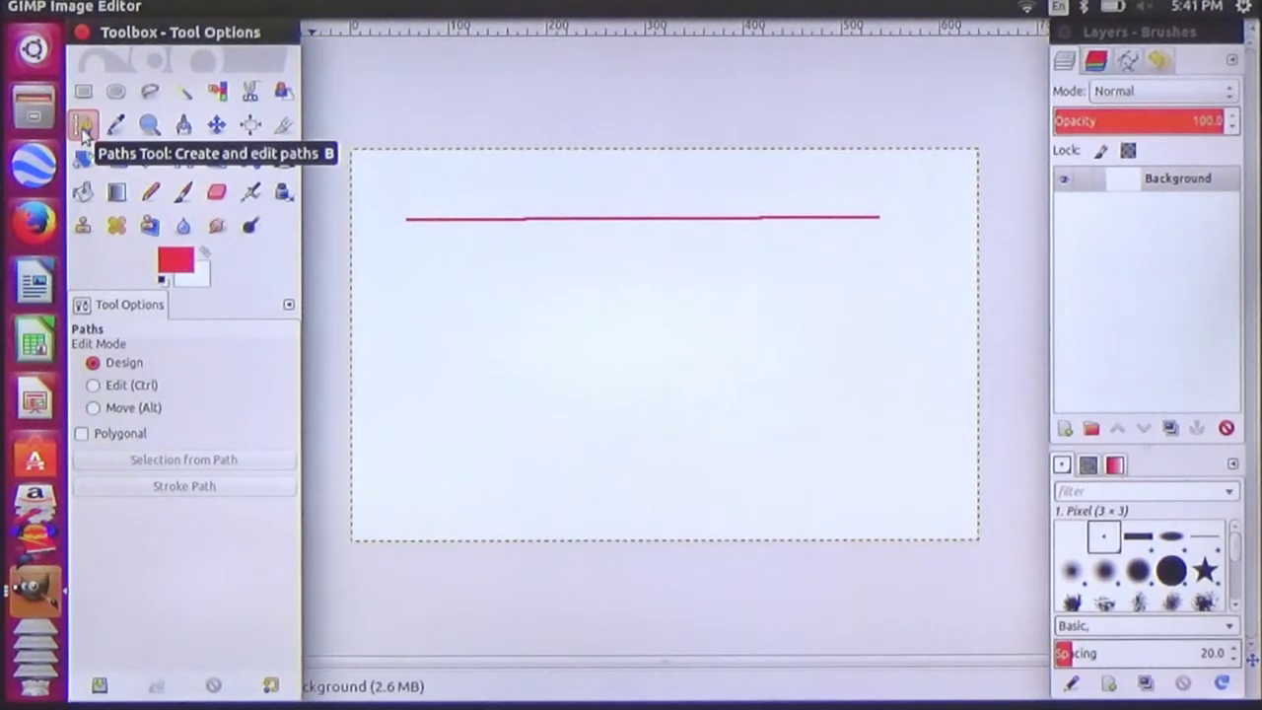
click(419, 349)
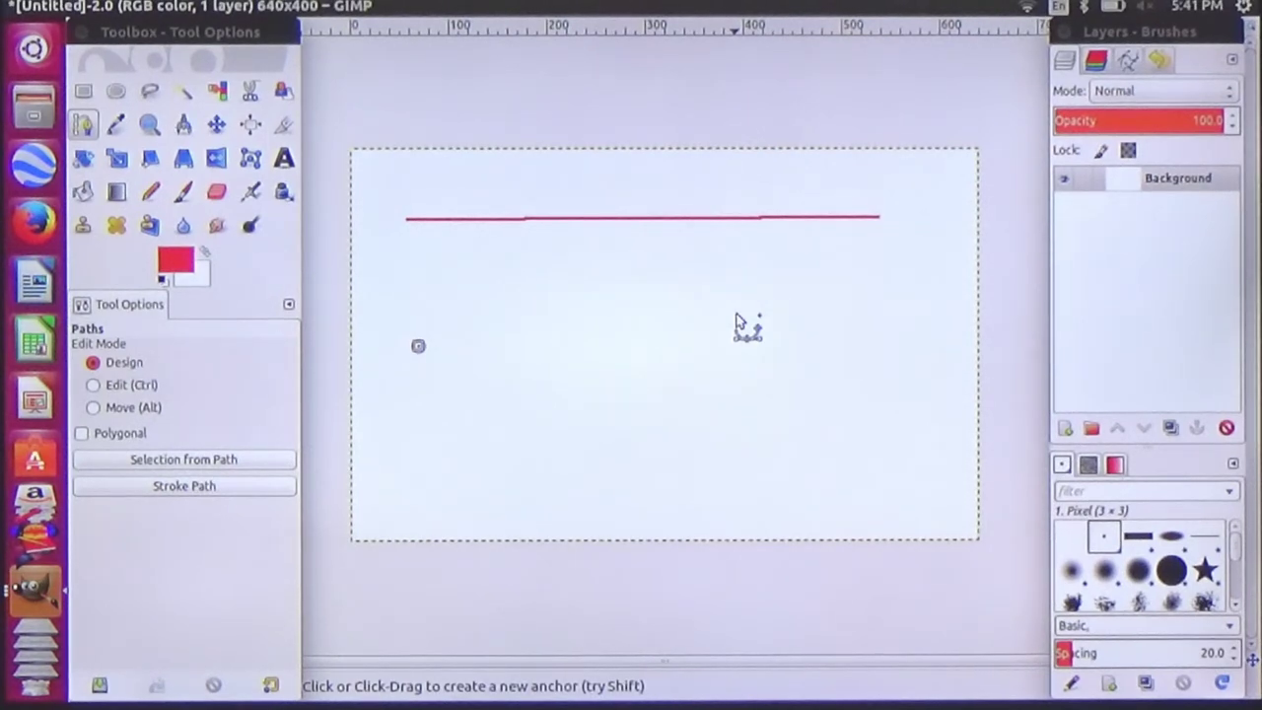
click(736, 316)
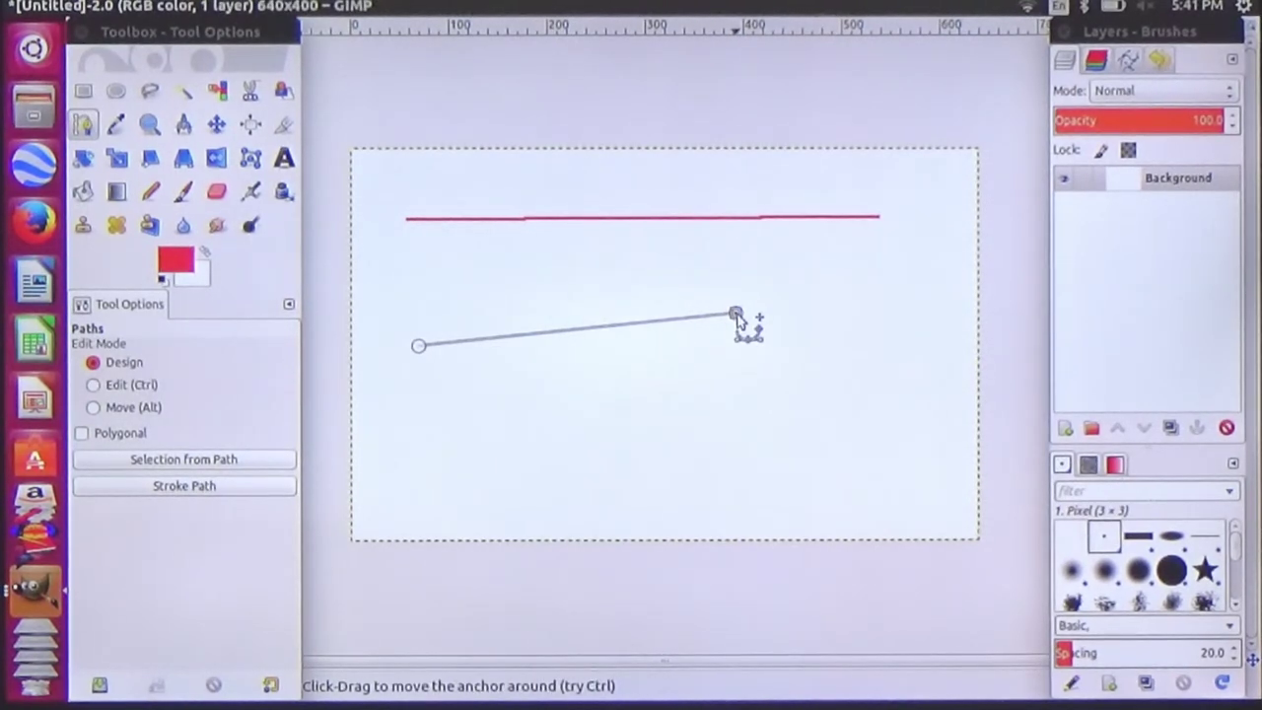
mouse_move(735, 316)
mouse_down()
mouse_move(706, 300)
mouse_move(720, 310)
mouse_up()
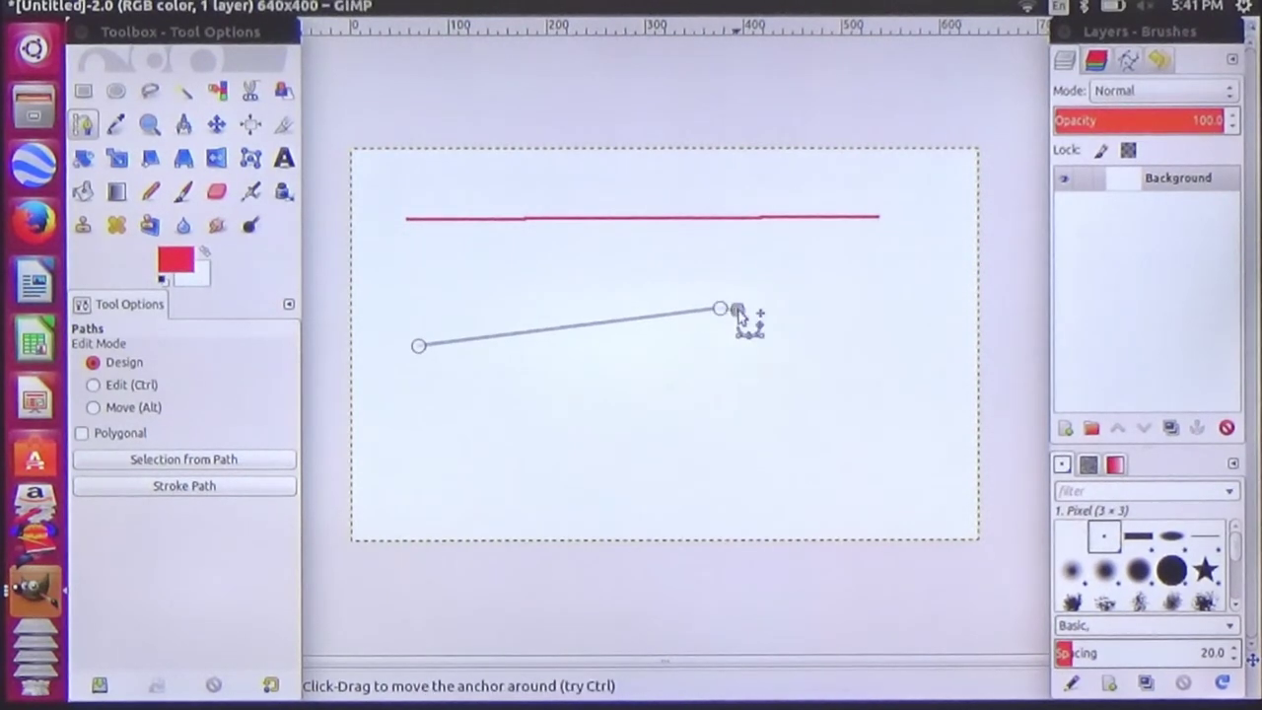
key(ctrl+z)
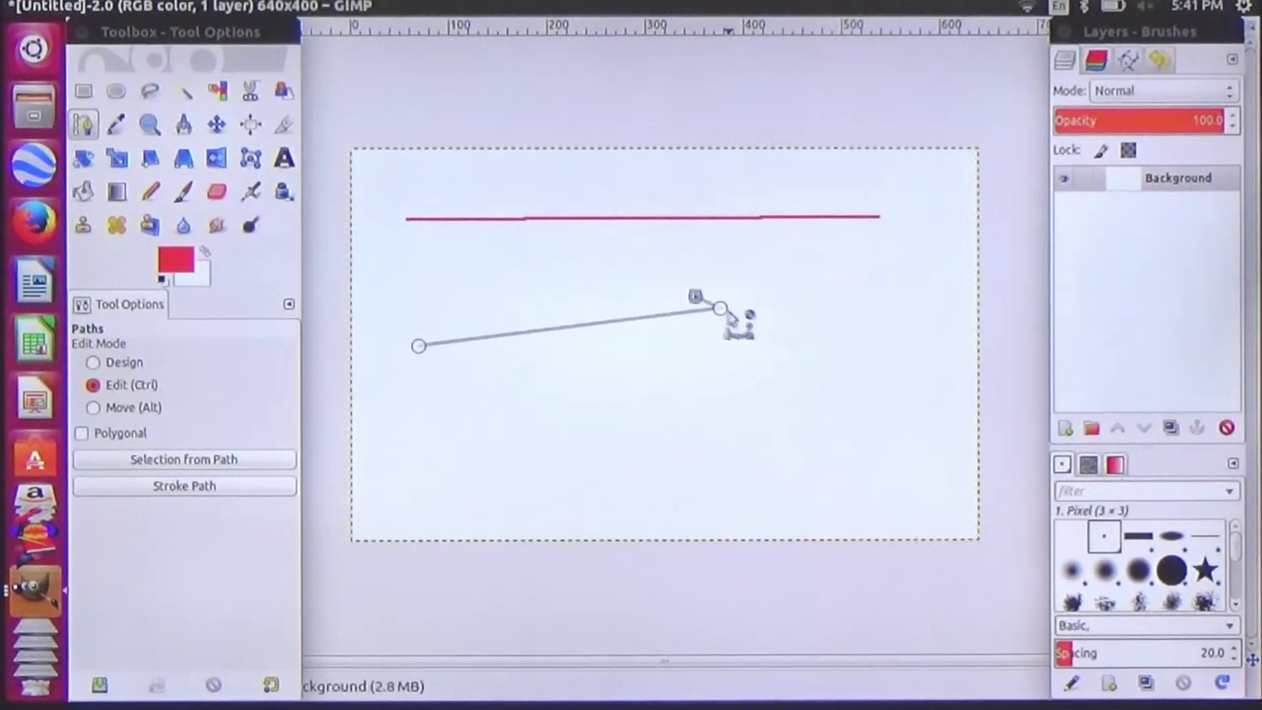
- Move the path's end anchor around, finishing level with the start anchor and farther across the canvas
drag(721, 311, 781, 314)
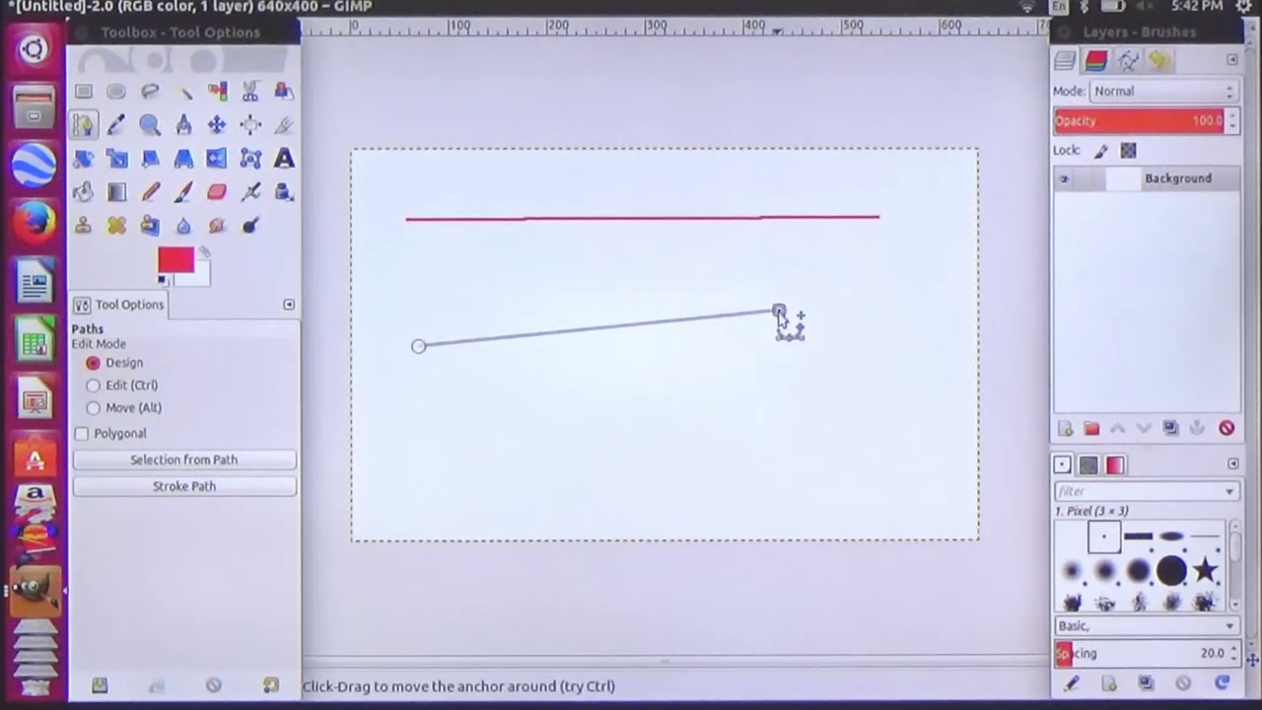
drag(779, 311, 749, 379)
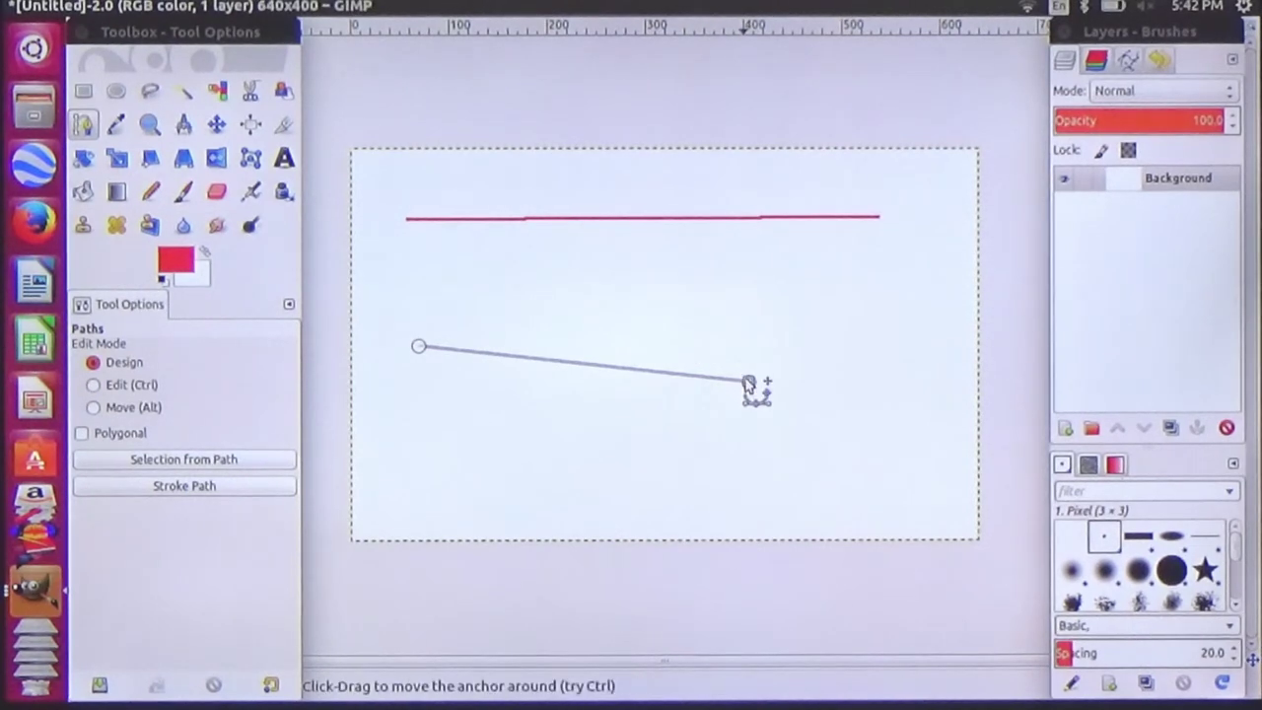
drag(749, 382, 834, 345)
click(418, 346)
click(834, 346)
- Raise the path's end anchor, try adding a third anchor beyond and below it, and undo the addition
drag(835, 346, 776, 298)
click(874, 384)
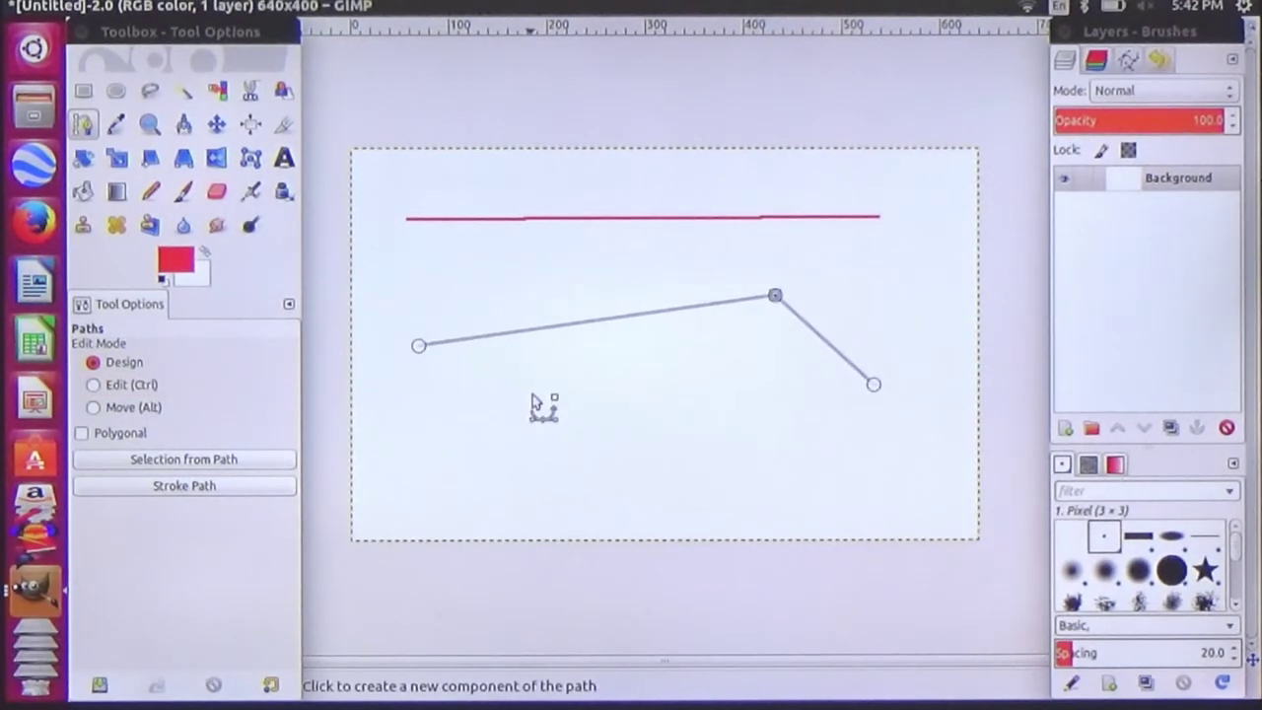
key(ctrl+z)
key(ctrl+z)
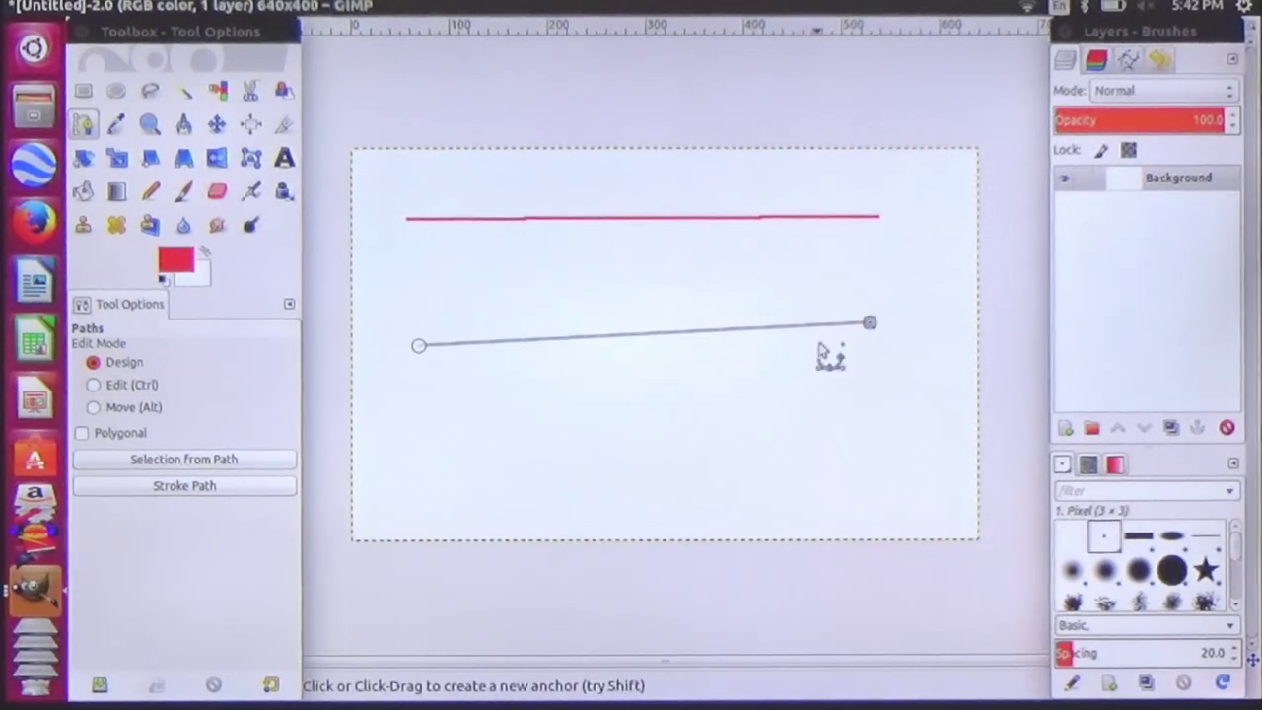
- Switch the Paths tool to Edit mode and pull handles out of the end anchor to bend the line into a downward curve
click(120, 385)
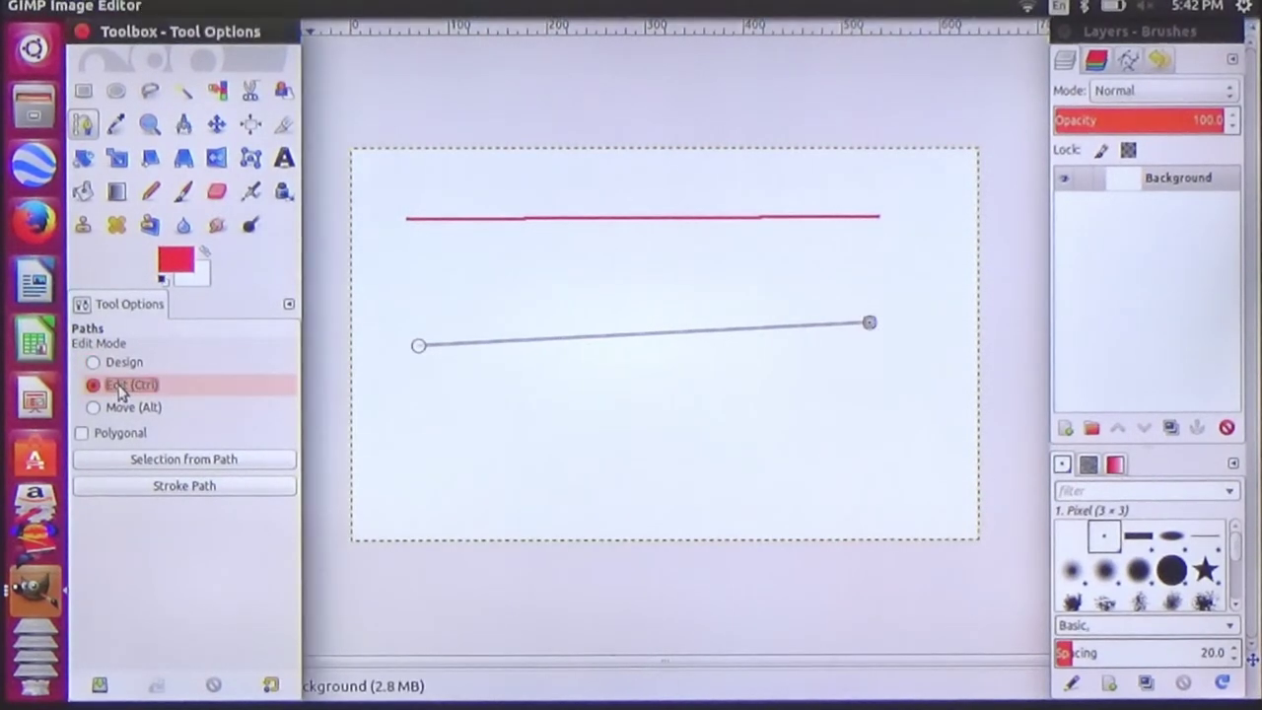
click(869, 329)
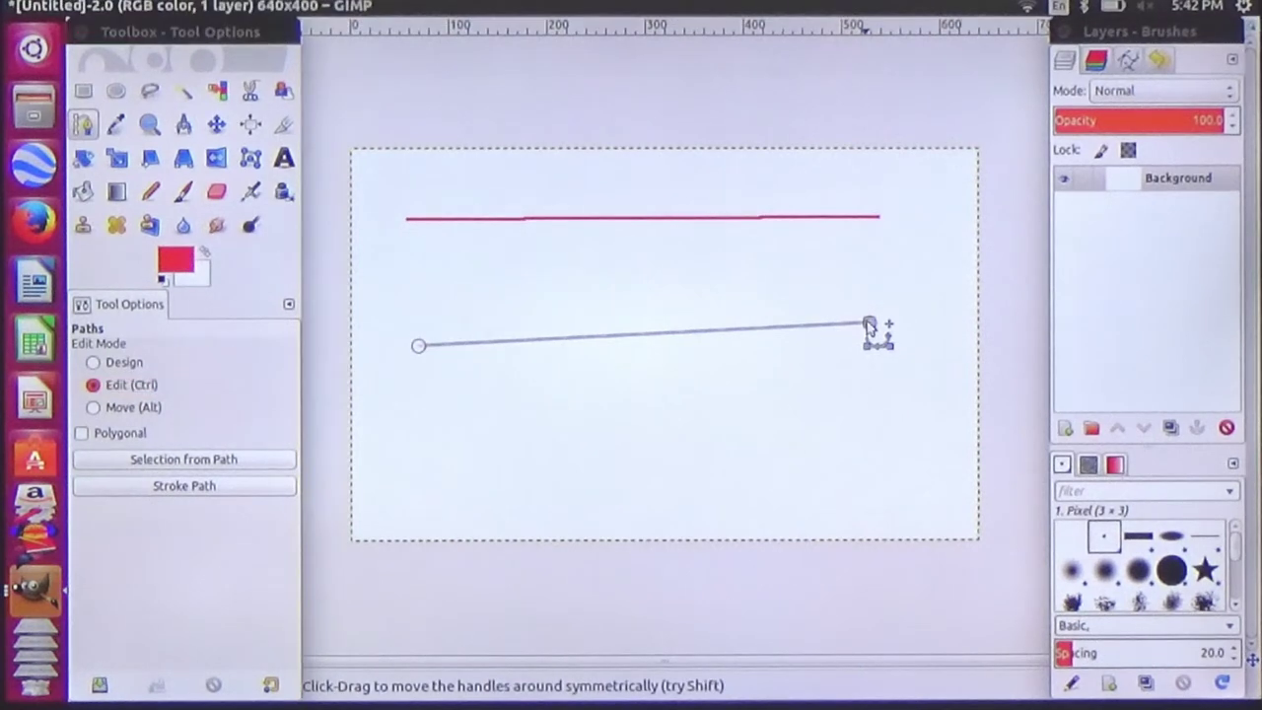
drag(868, 324, 803, 308)
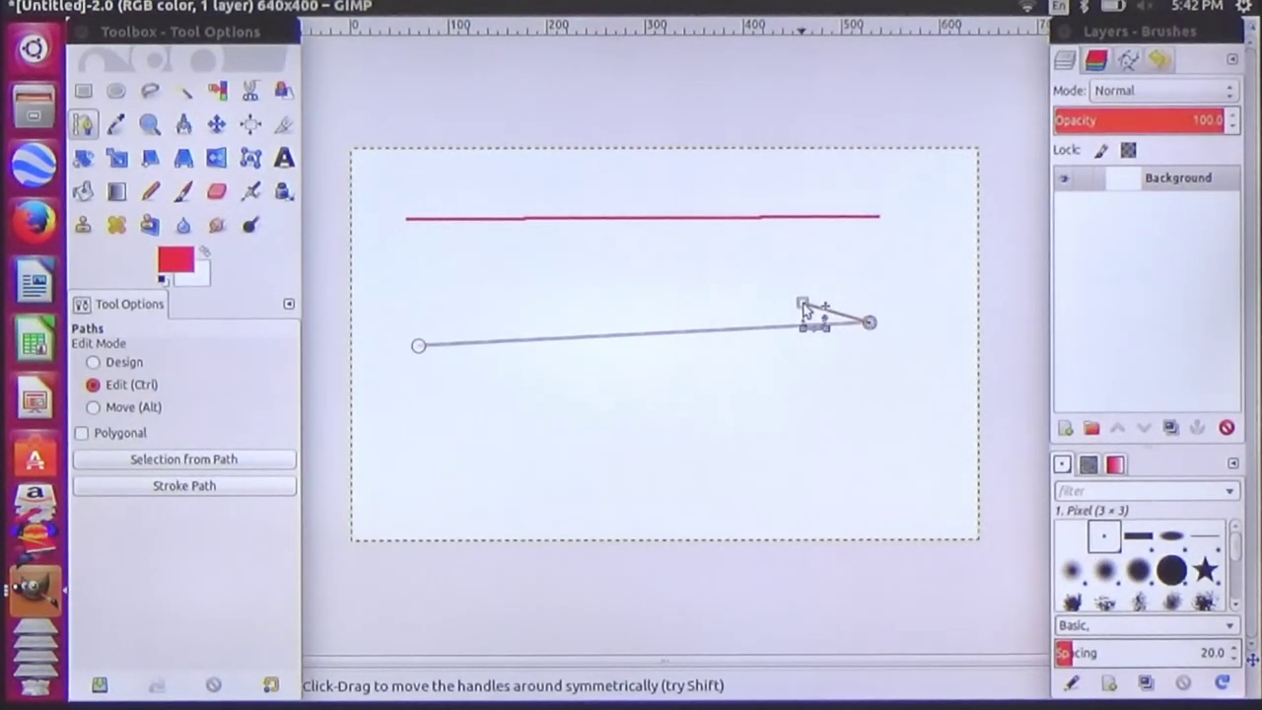
drag(874, 332, 773, 509)
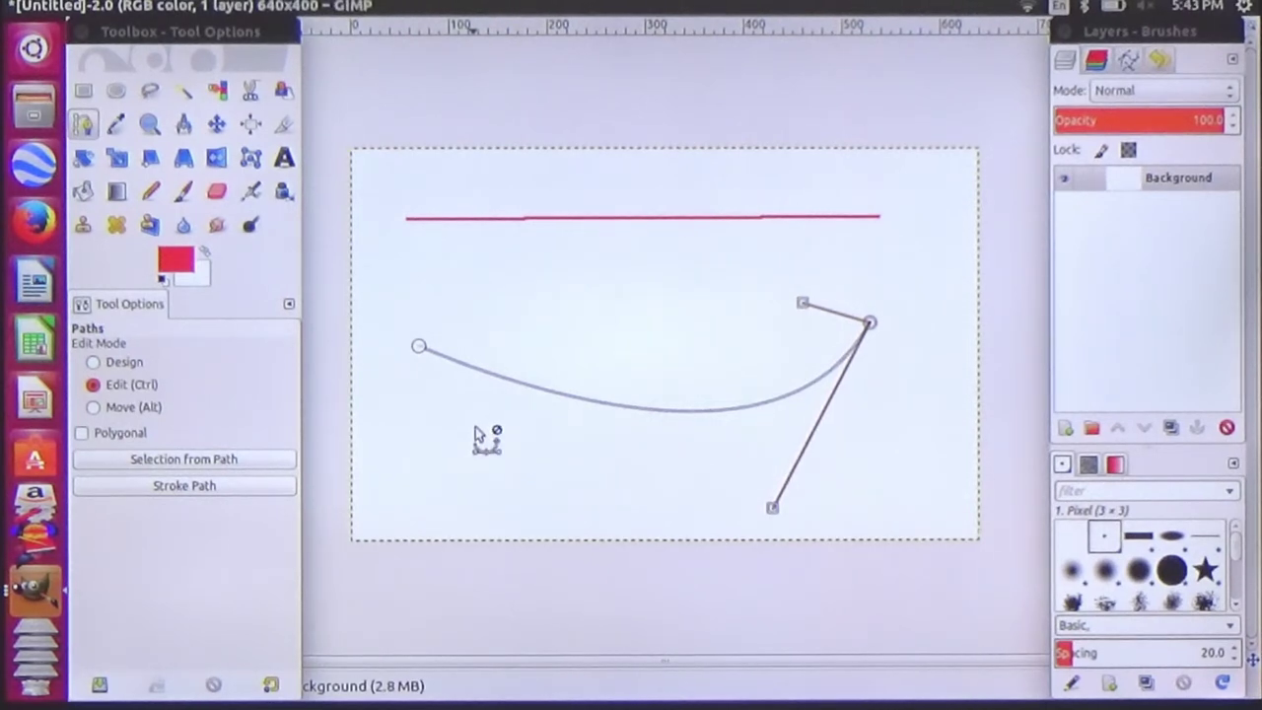
- Undo all path edits until the whole path is removed
key(ctrl+z)
key(ctrl+z)
key(ctrl+z)
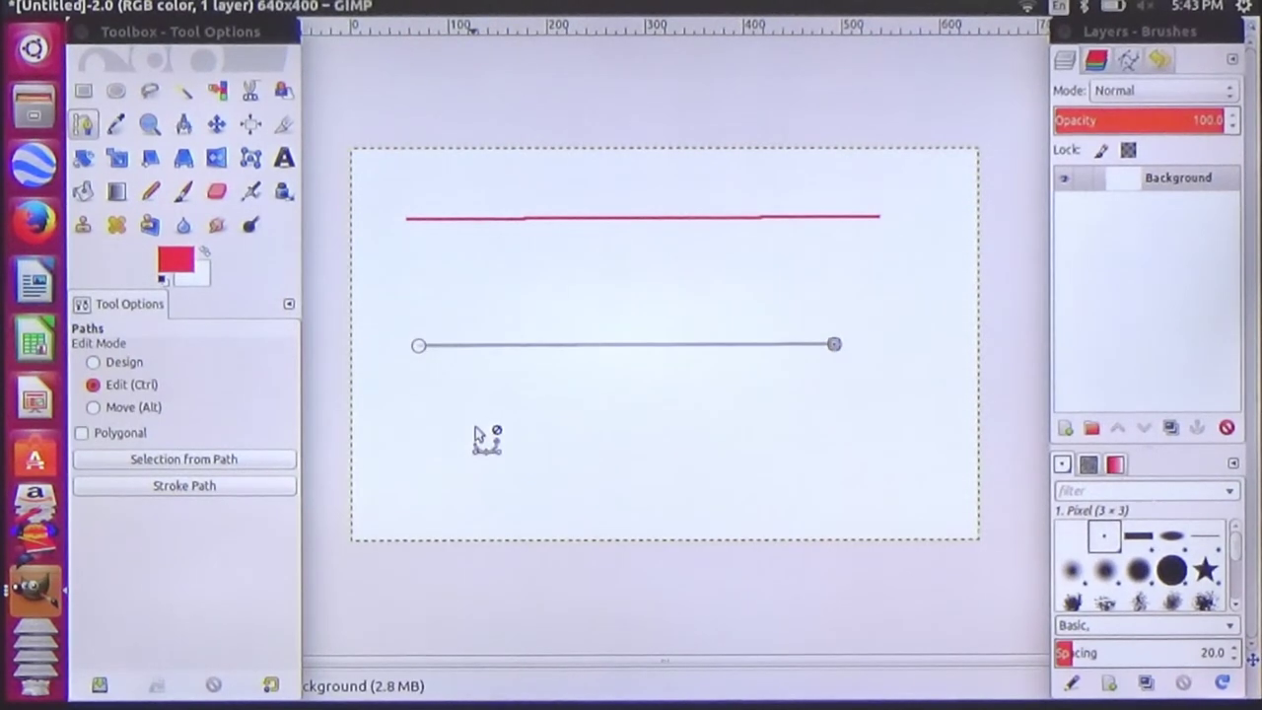
key(ctrl+z)
key(ctrl+z)
key(ctrl+z)
key(ctrl+z)
key(ctrl+z)
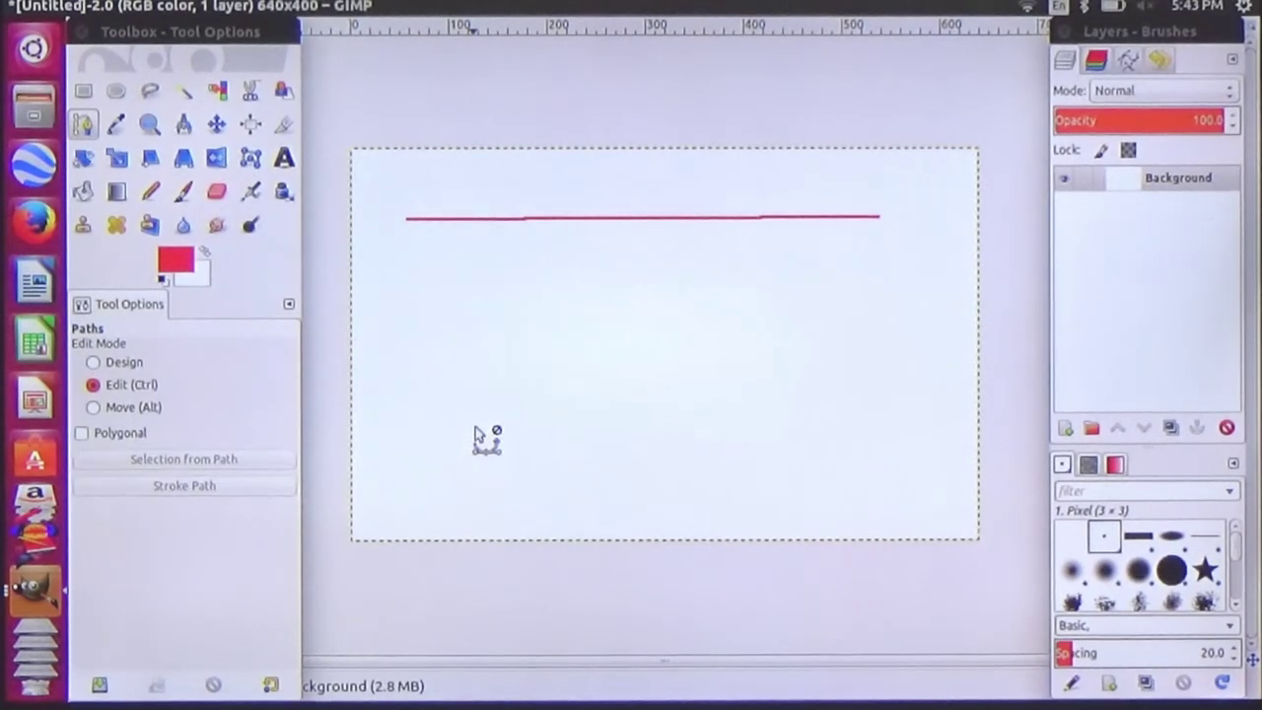
- In the Paths tool's Design mode, draw a nearly horizontal two-anchor path below the red line
click(128, 362)
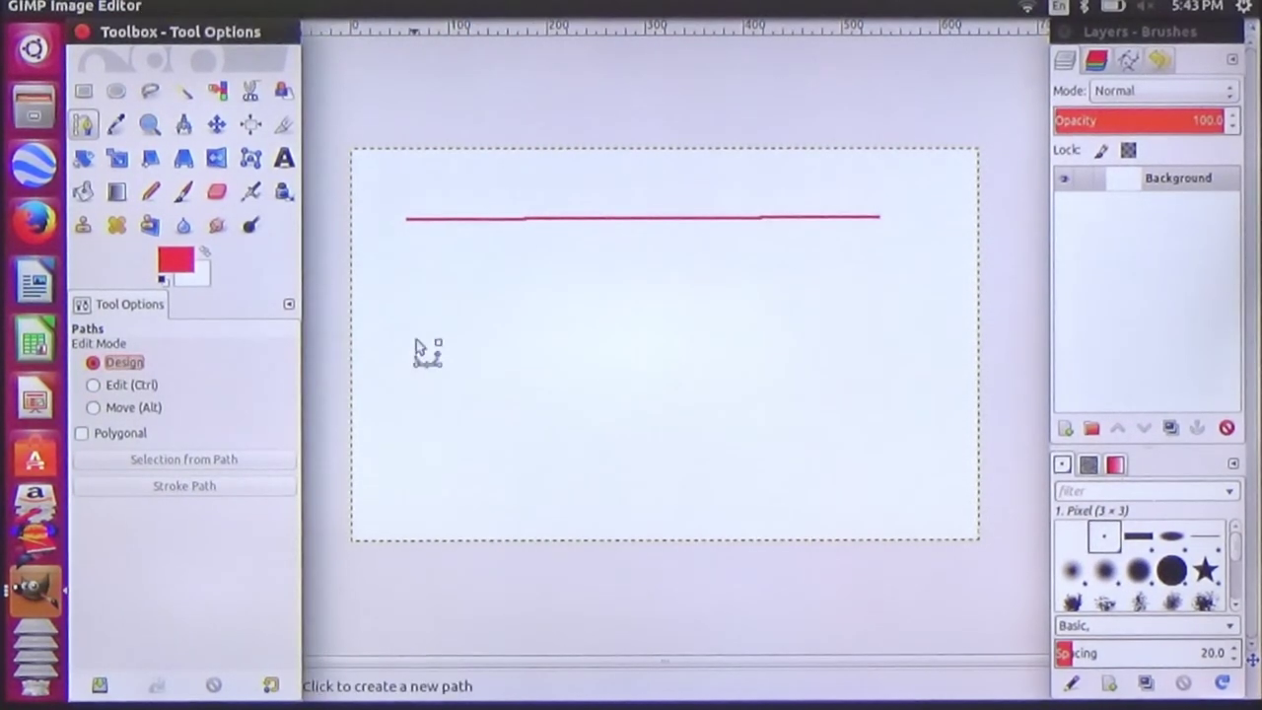
click(415, 339)
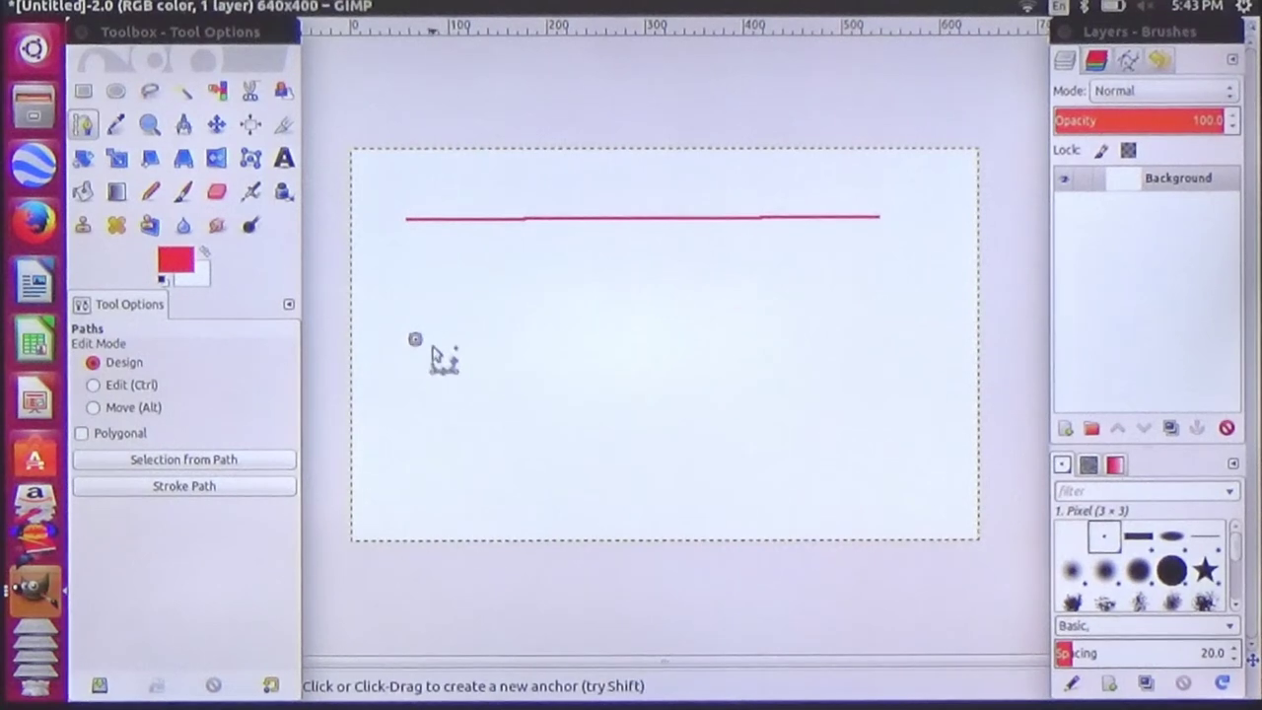
click(716, 348)
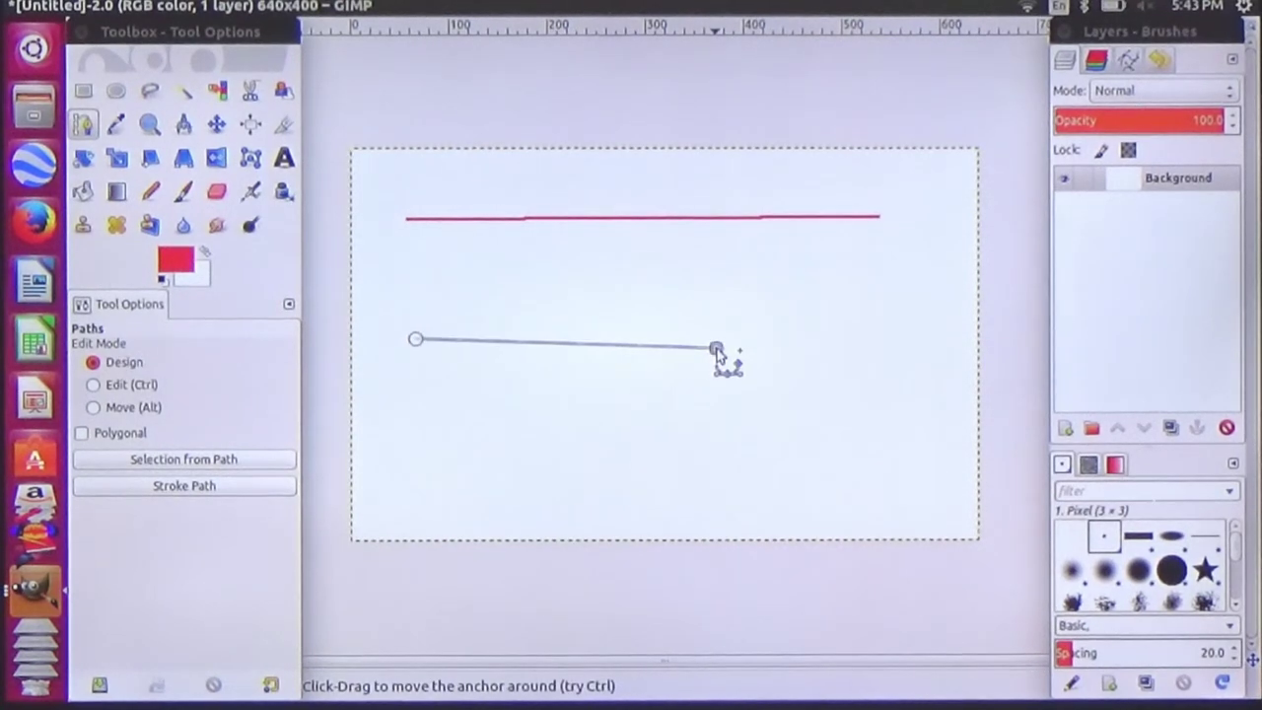
- In Edit mode, pull two handles out of the end anchor to bend the path downward, try connecting back to the start anchor, and undo the connection
click(128, 384)
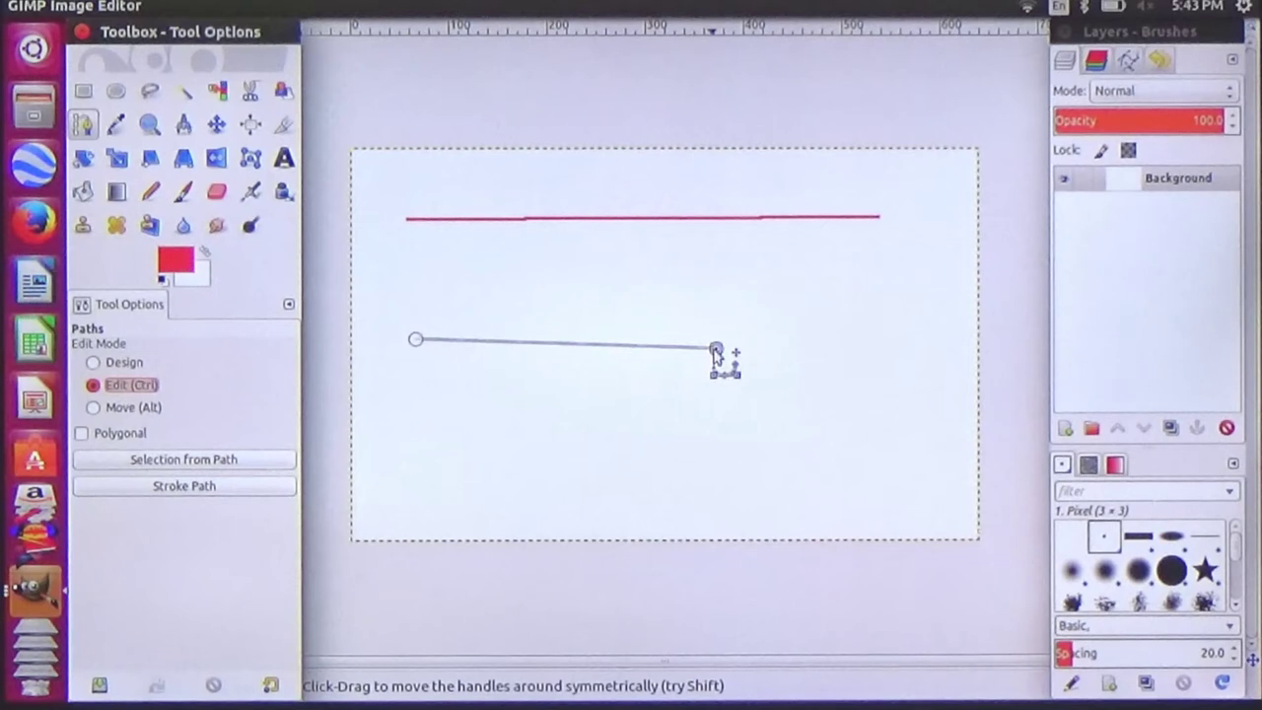
click(716, 353)
drag(717, 350, 670, 319)
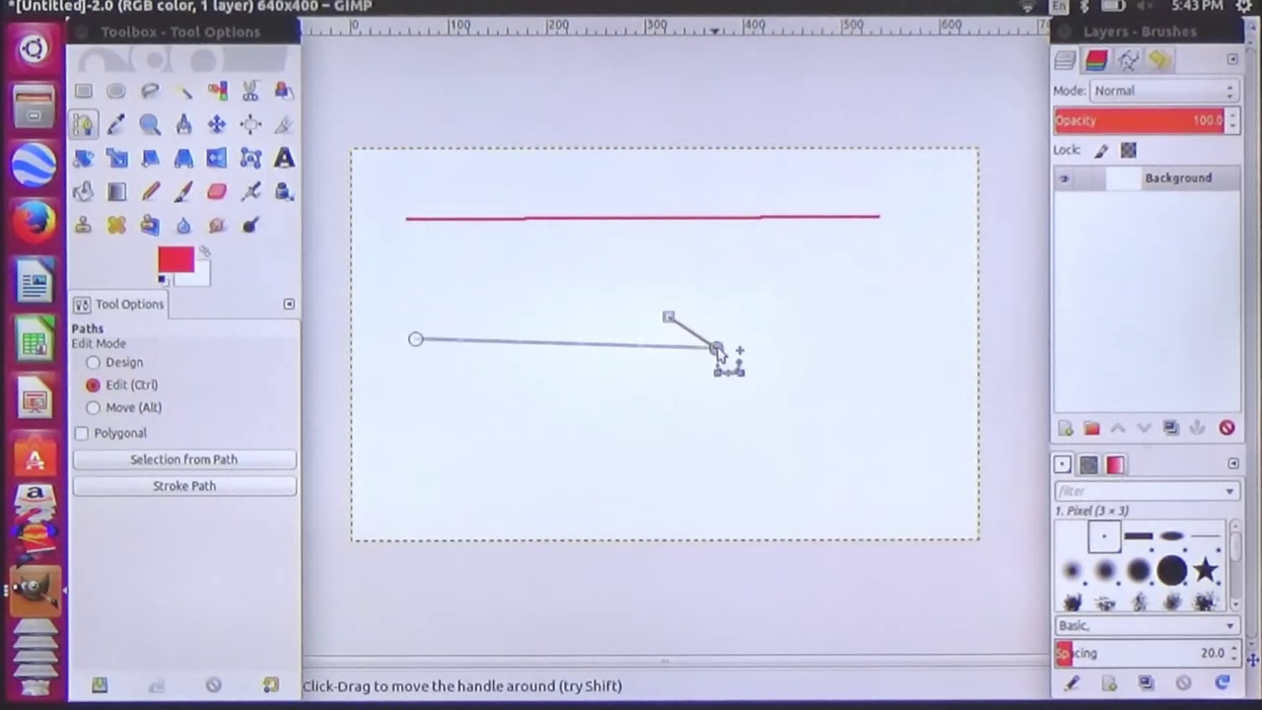
drag(718, 352, 735, 465)
drag(667, 321, 672, 292)
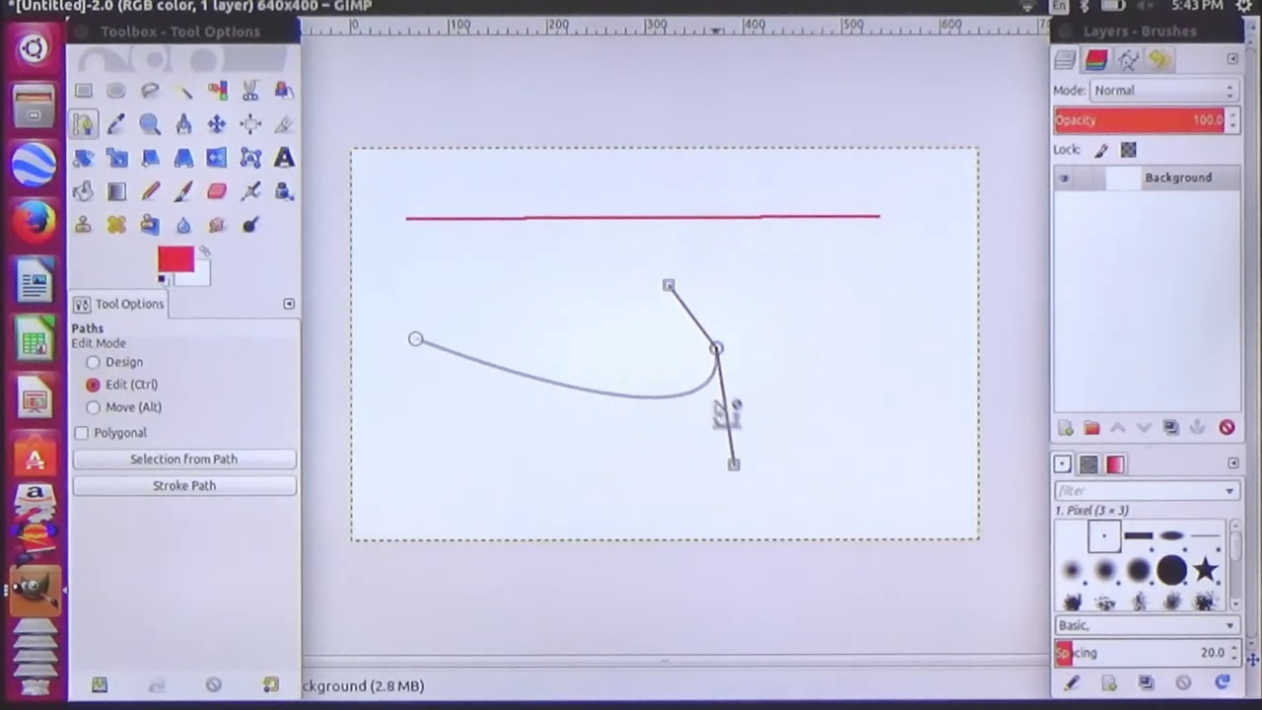
click(417, 341)
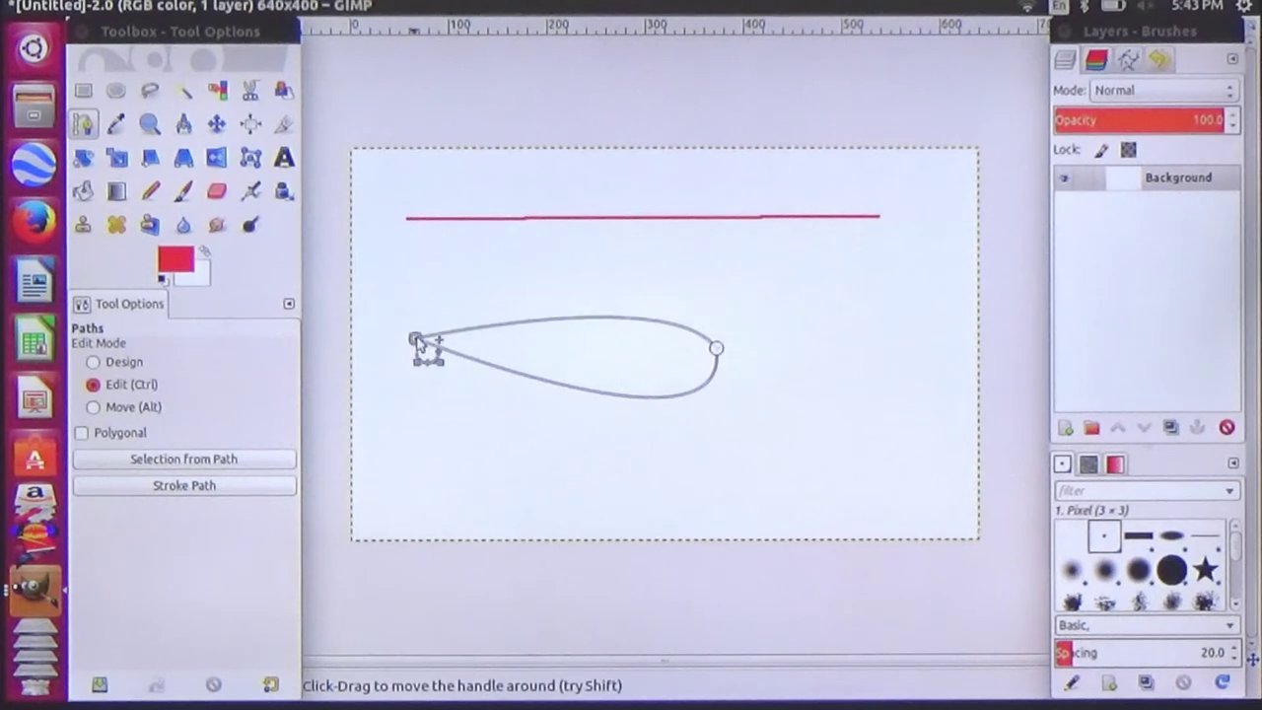
key(ctrl+z)
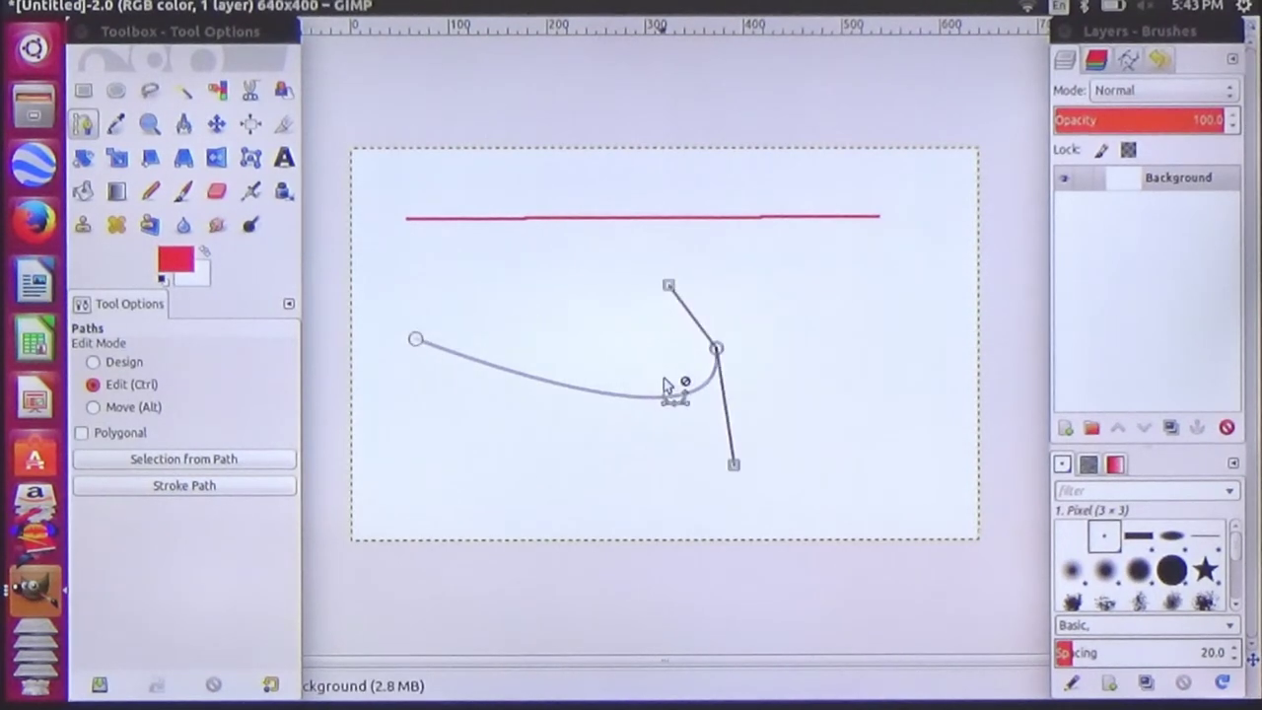
- Swing the end anchor's handles around in Edit mode so the path arches upward between its two anchors
click(131, 363)
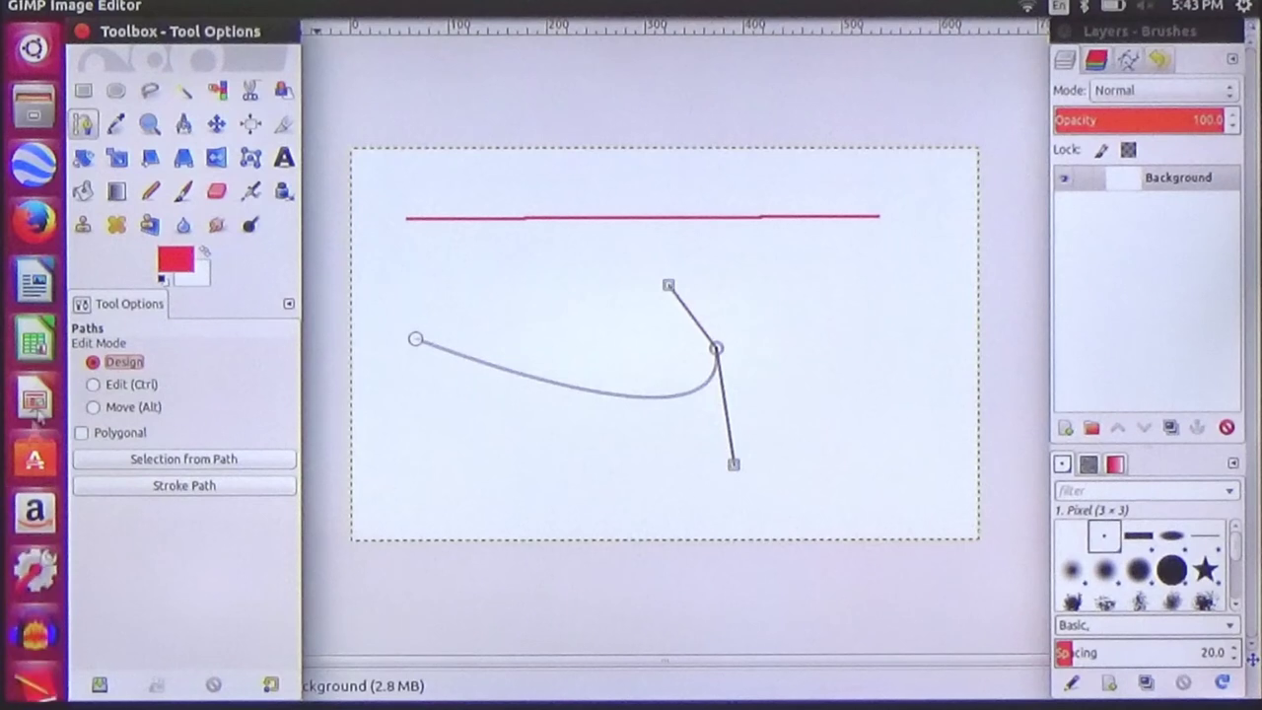
click(97, 388)
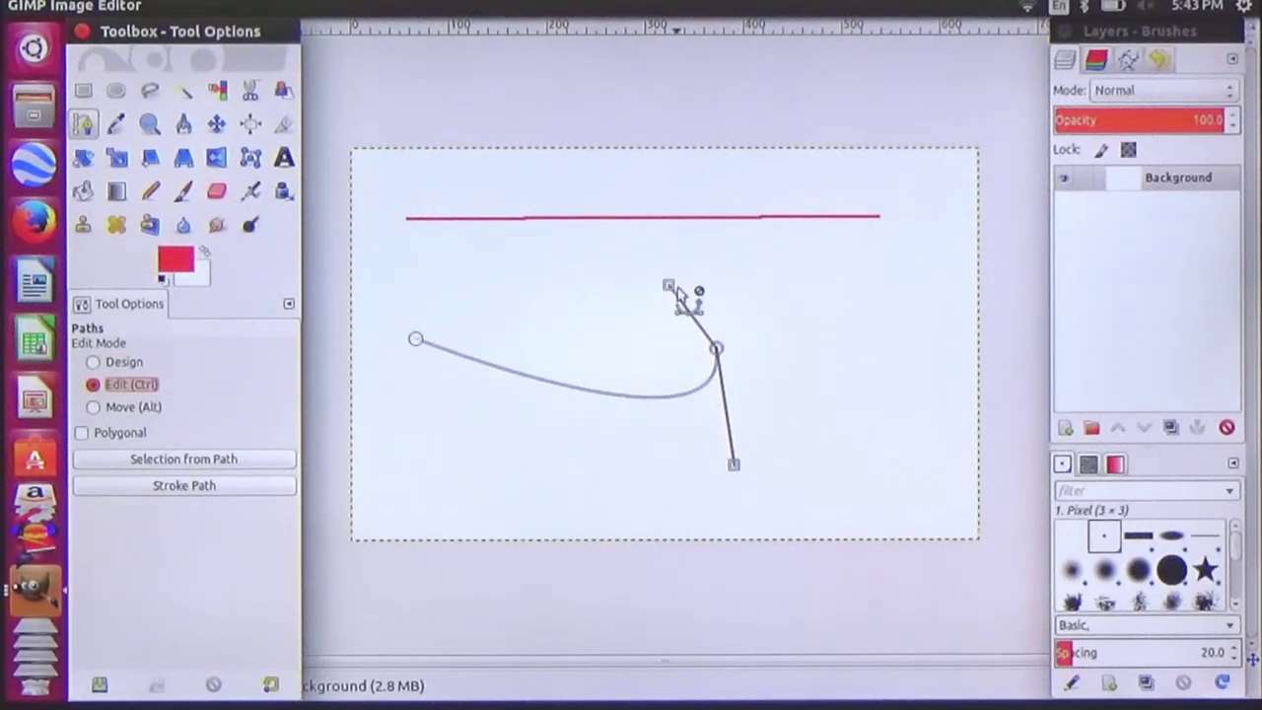
drag(668, 287, 806, 336)
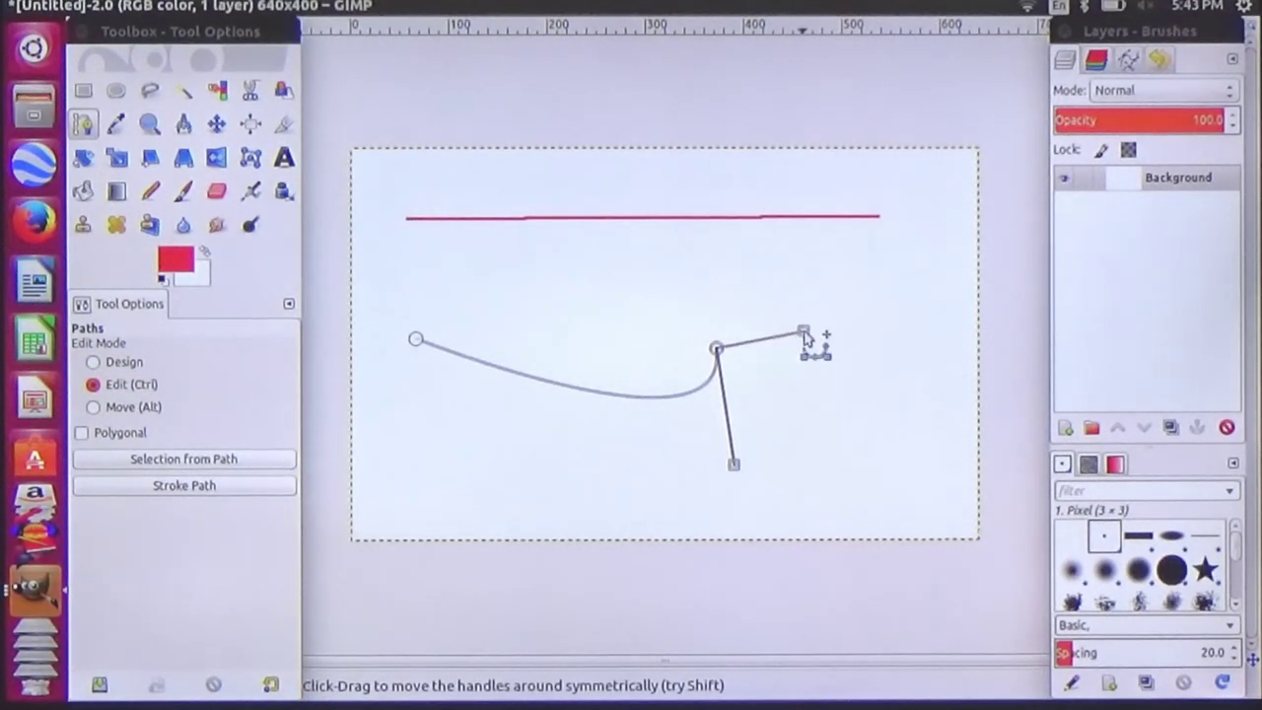
drag(735, 467, 611, 232)
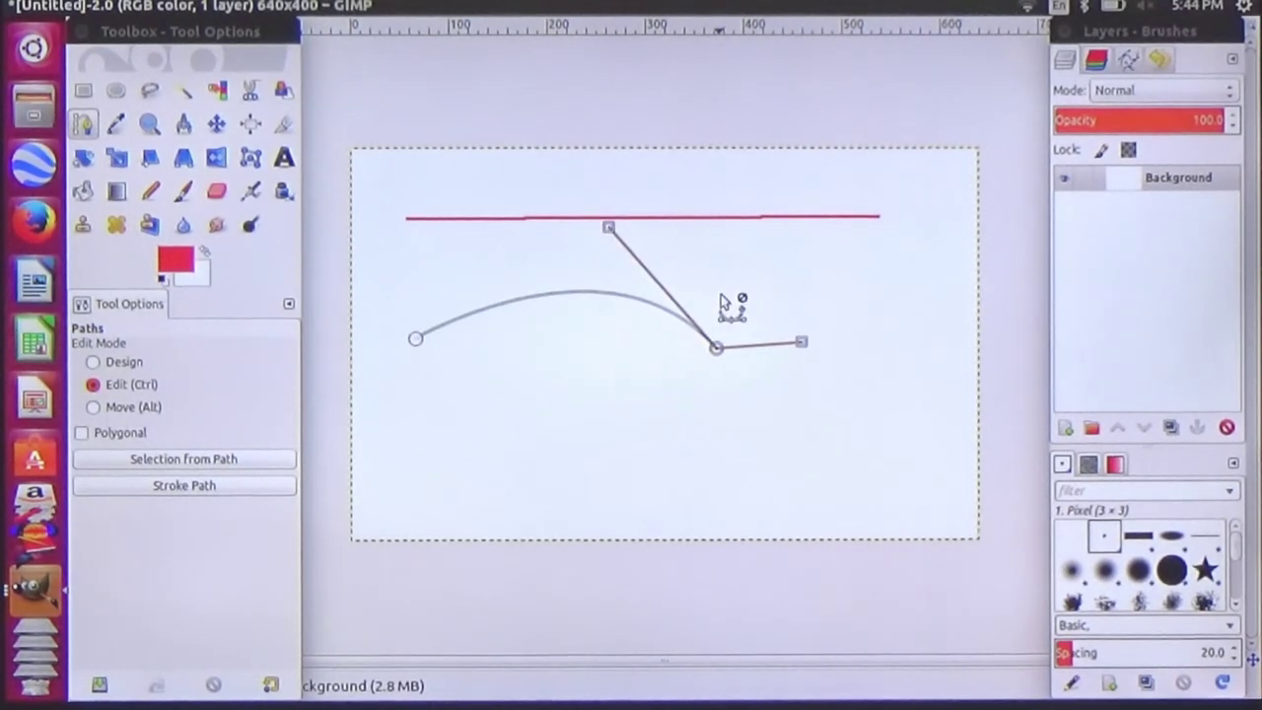
- Stroke the arched path with the Paintbrush and switch to the Move tool to hide the path outline
click(209, 487)
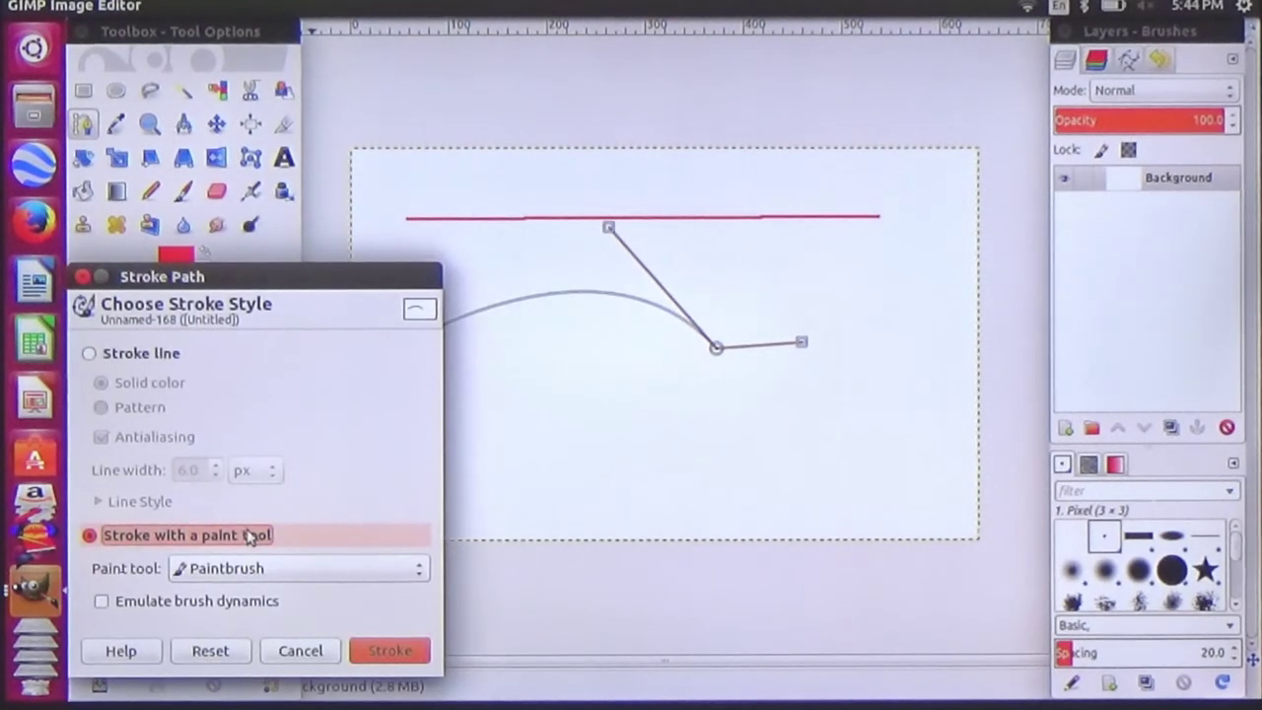
click(383, 652)
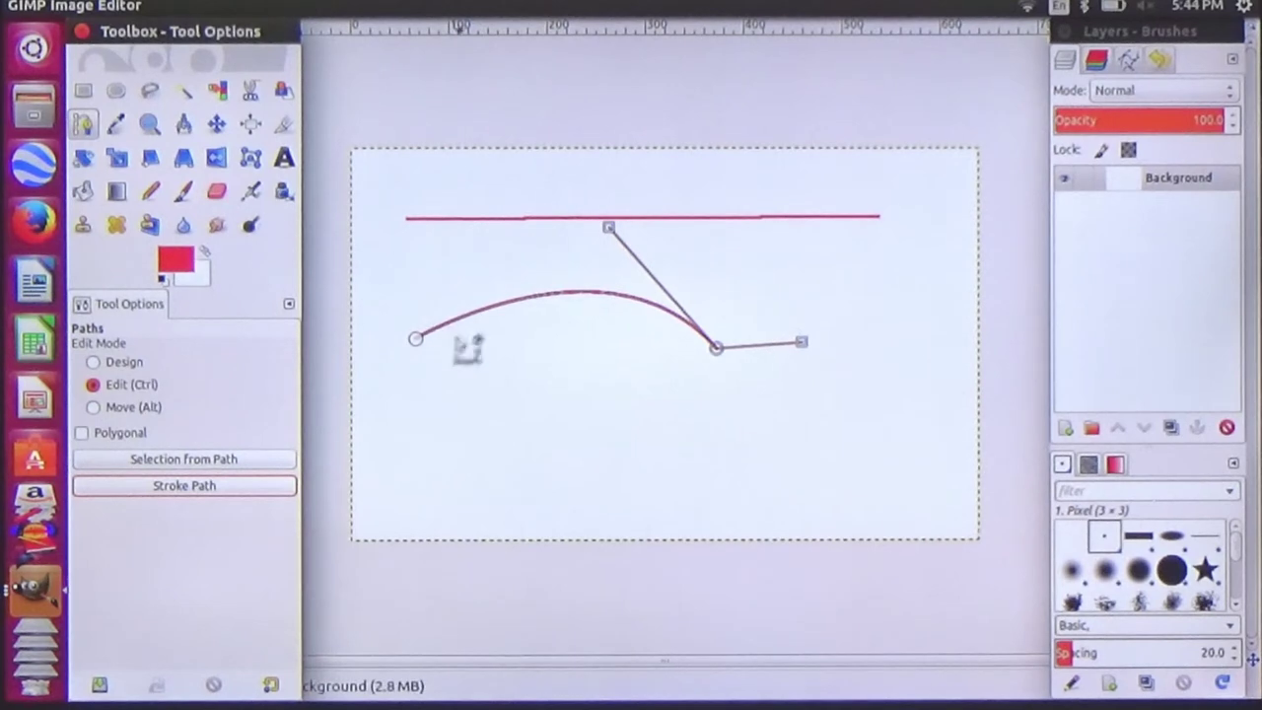
click(217, 124)
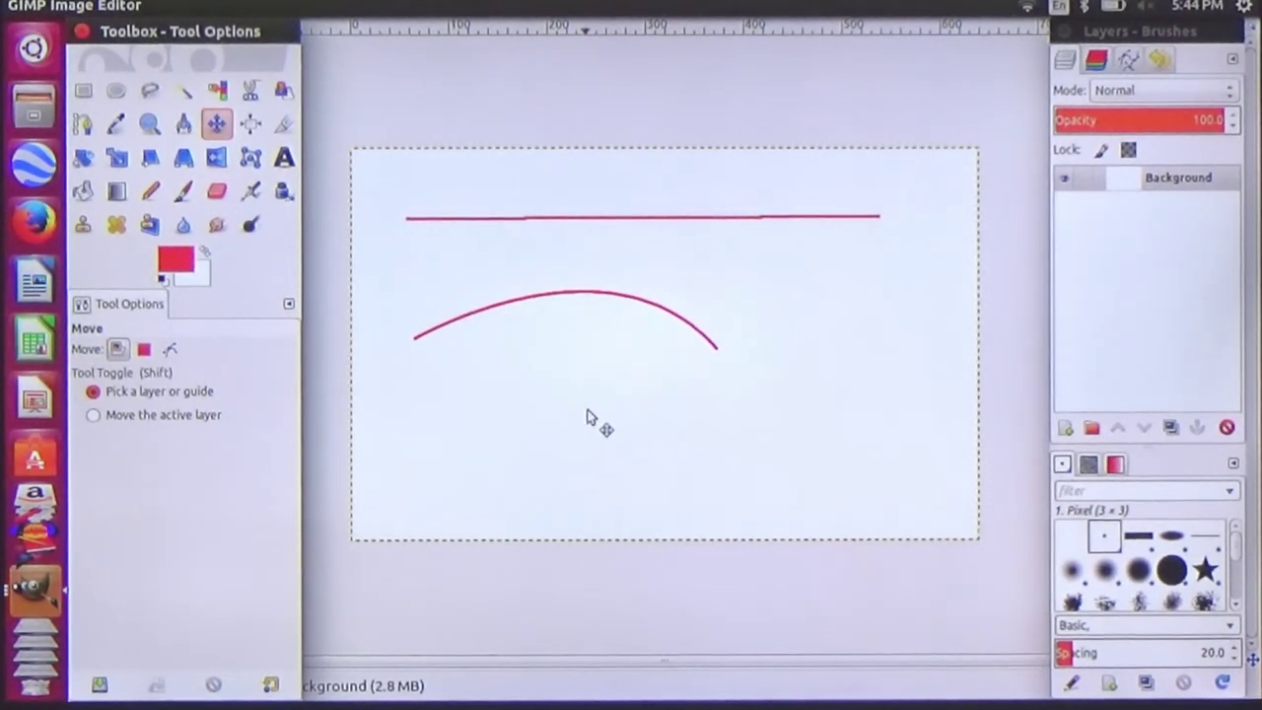
- With the Paths tool in Design mode, start a new path of five anchors forming an open polygon beside the red arc
click(85, 126)
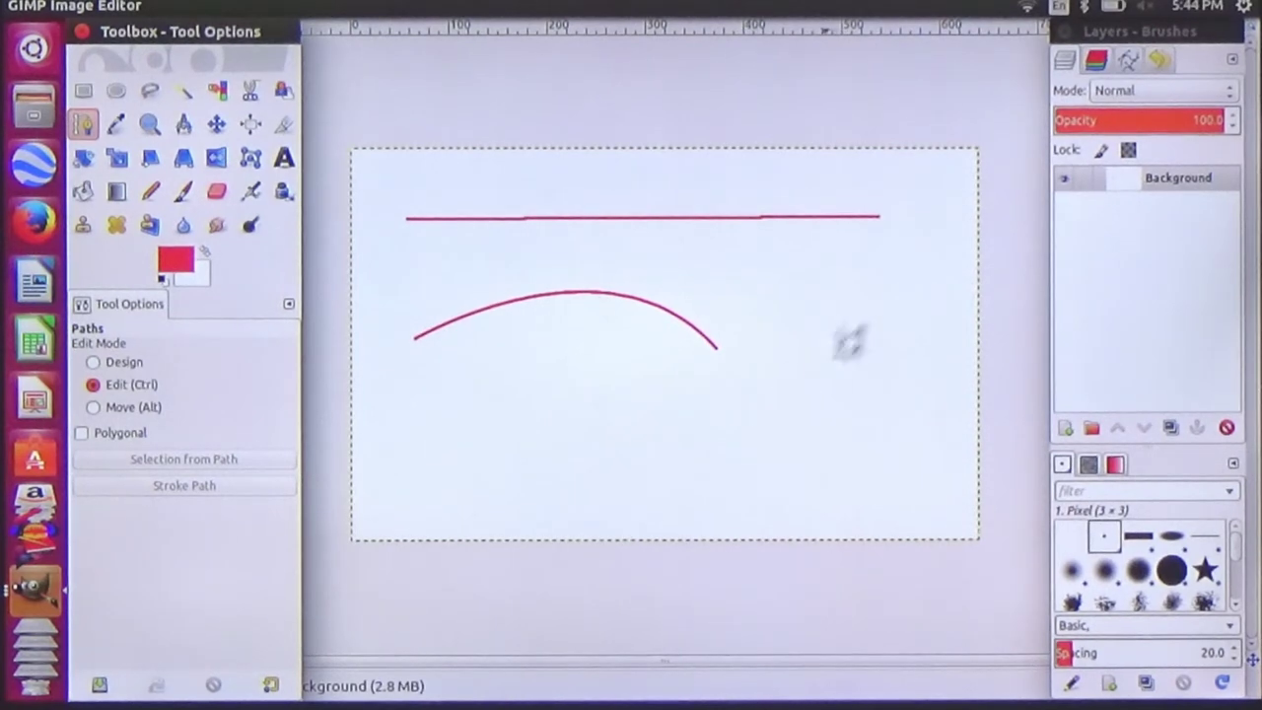
click(141, 362)
click(768, 337)
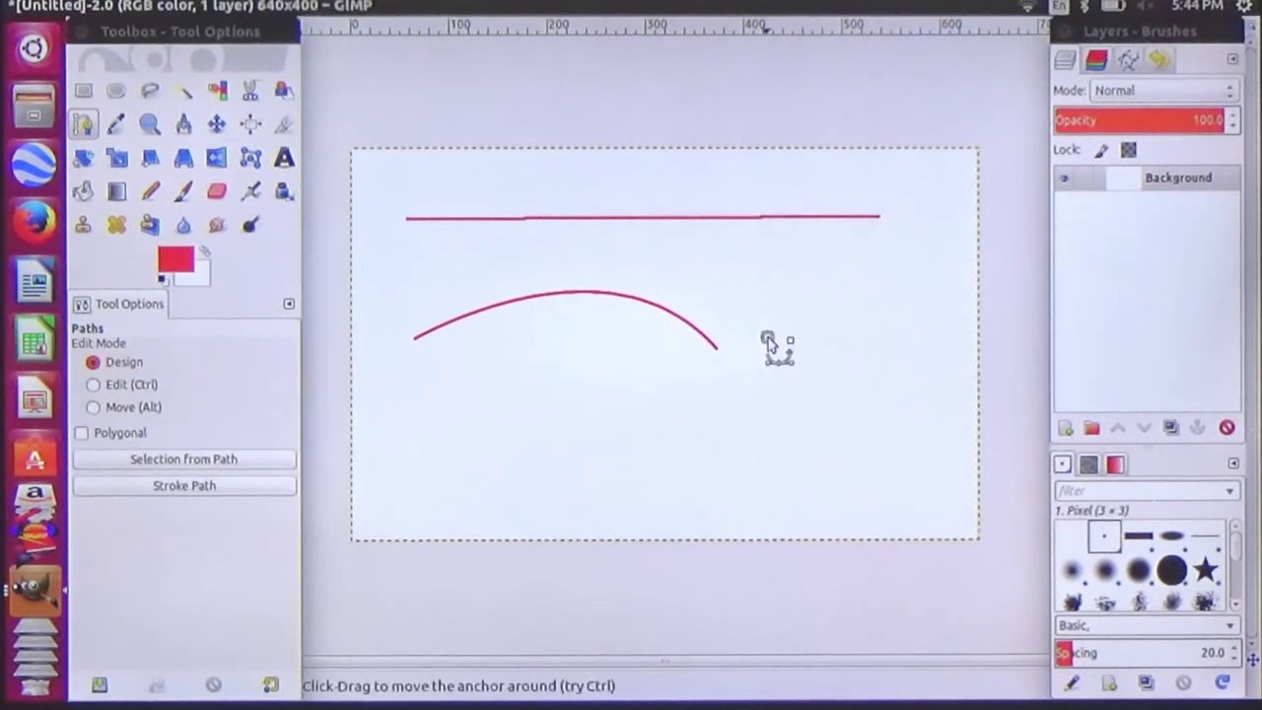
click(845, 267)
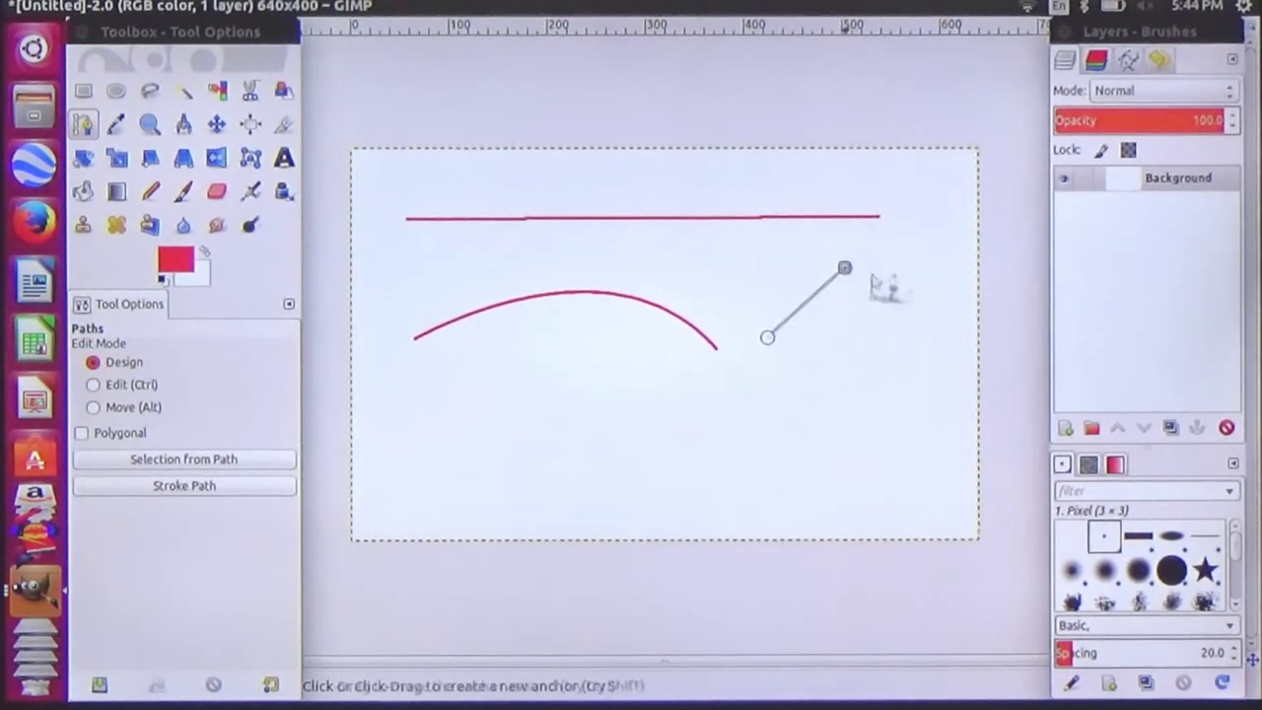
click(919, 290)
click(931, 355)
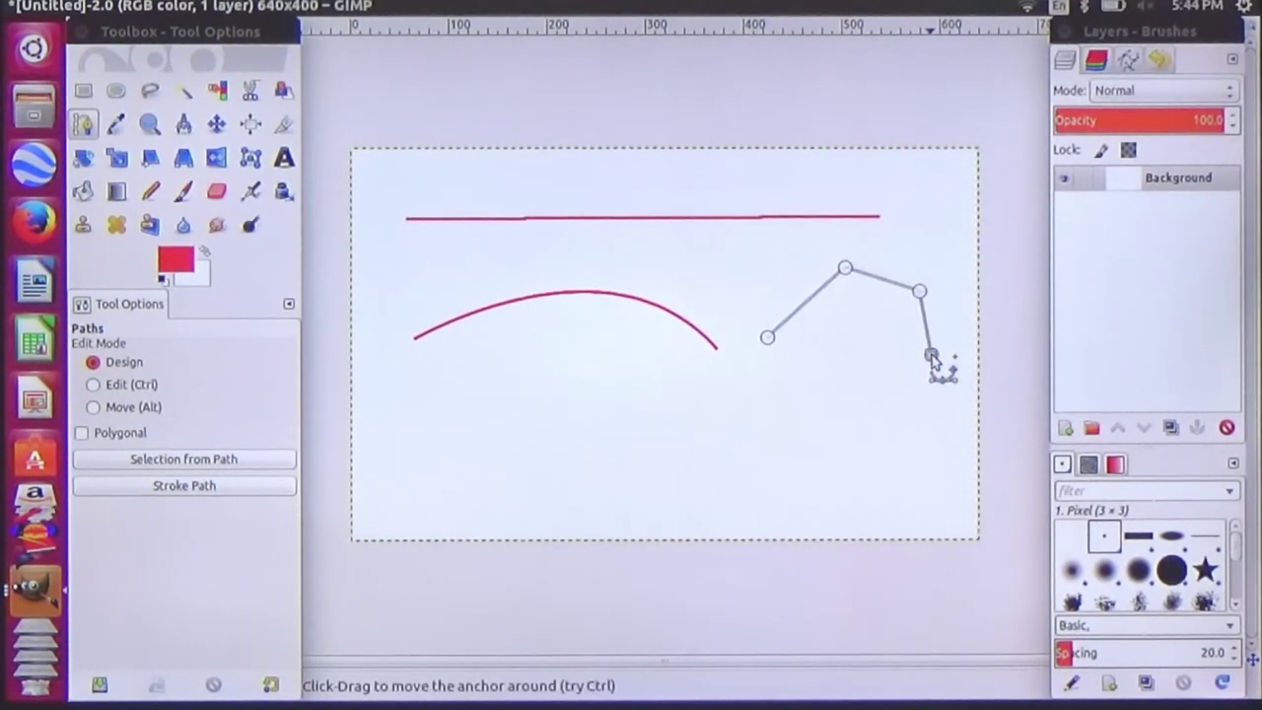
click(875, 405)
- Close the five-anchor path by selecting its start anchor and connecting it to the last anchor in Edit mode
ctrl+click(768, 338)
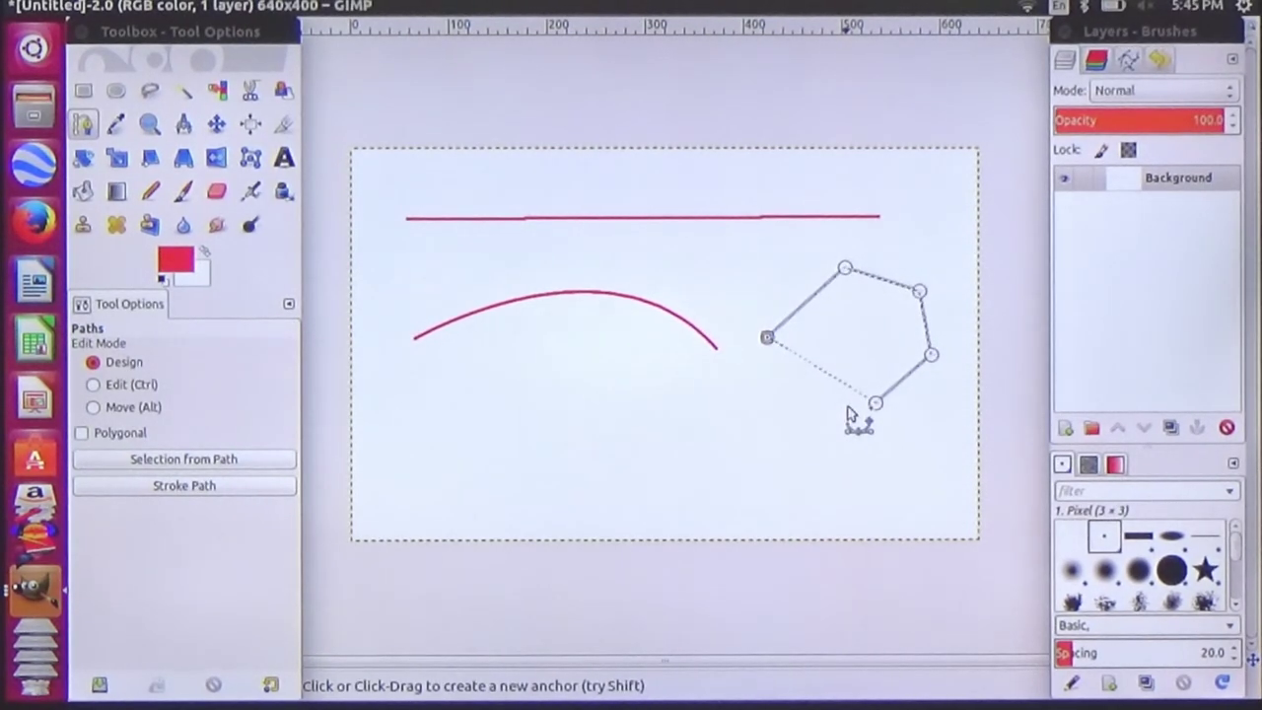
click(92, 385)
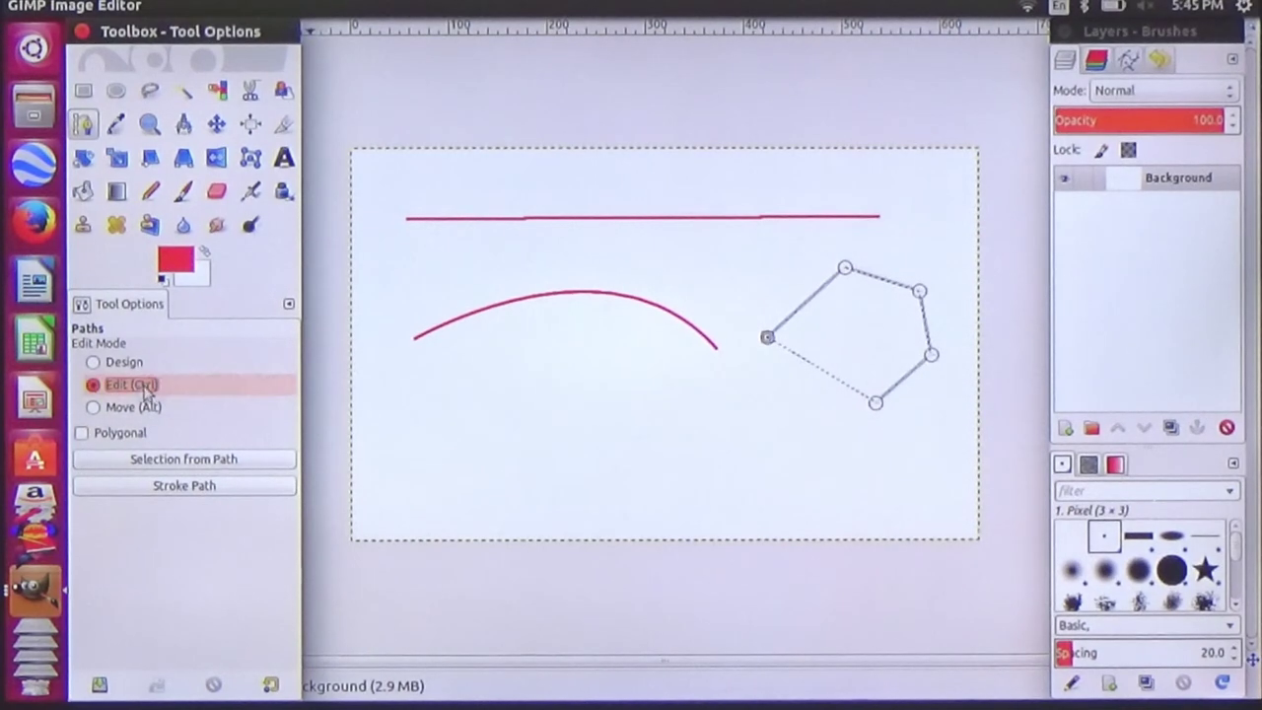
click(876, 405)
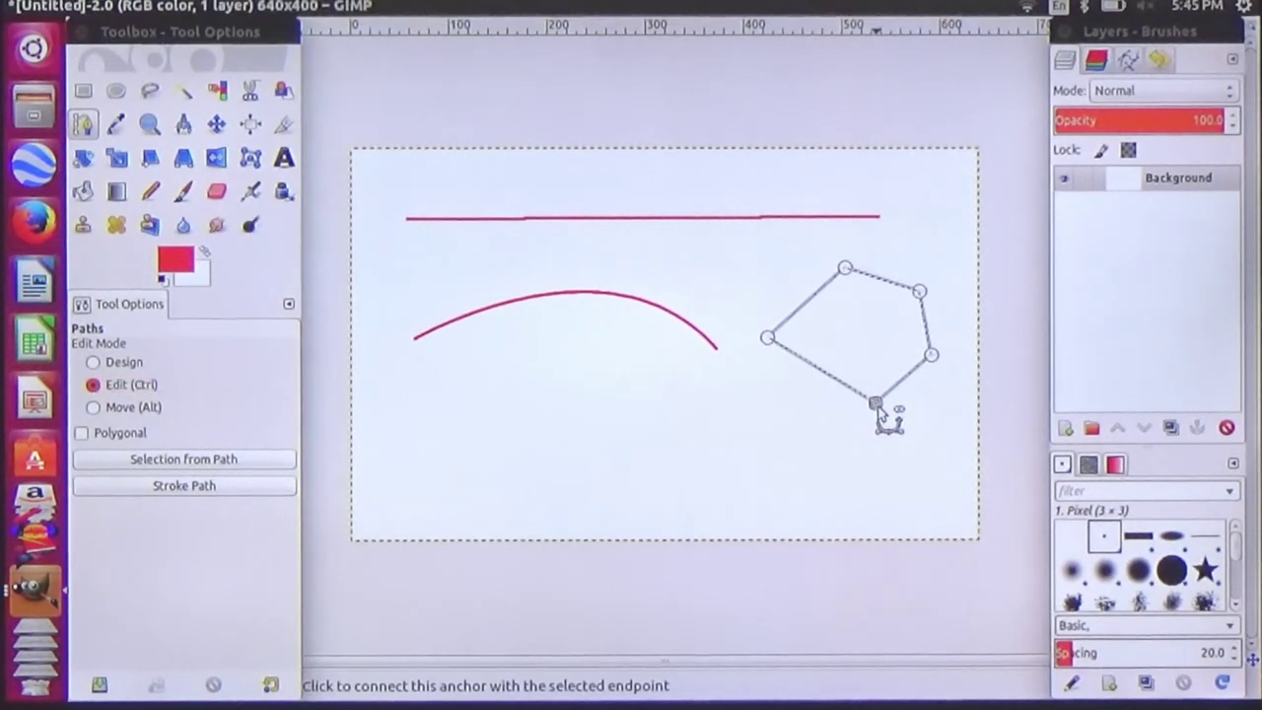
- Pull handles out of the closed path's anchors and insert extra anchors to round its straight sides into an irregular curved shape
drag(879, 412, 934, 418)
click(932, 355)
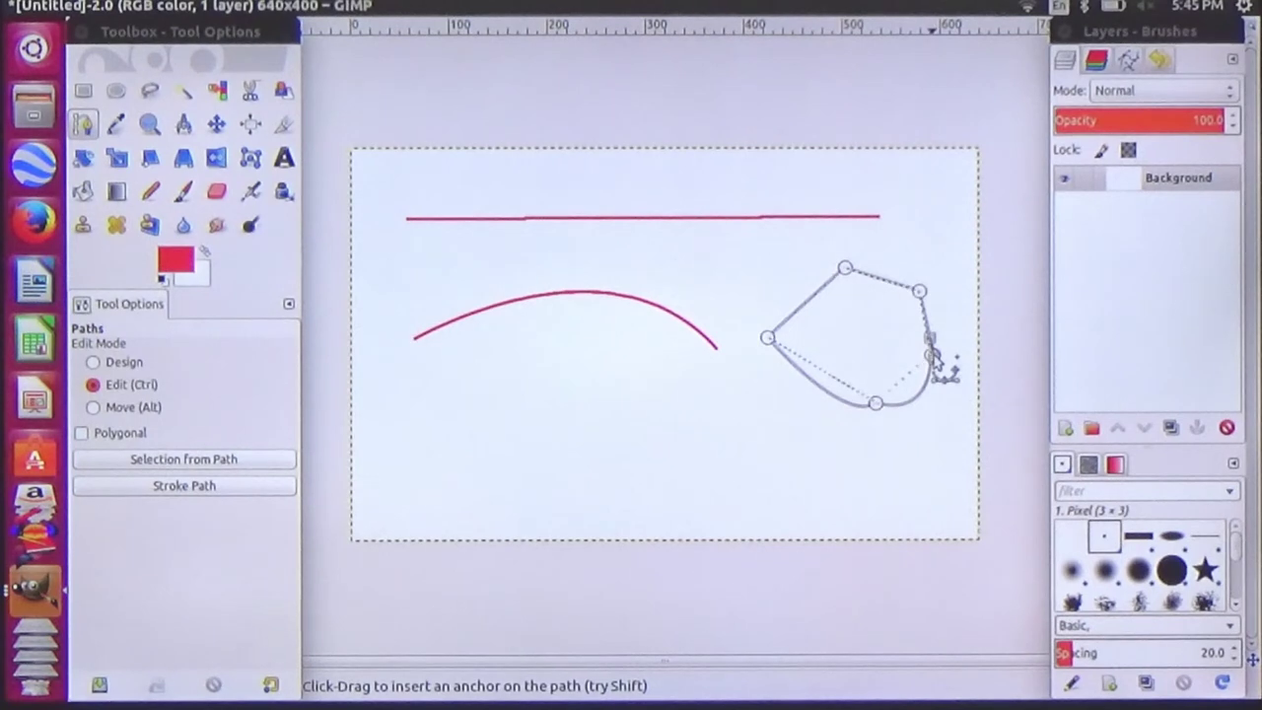
click(845, 269)
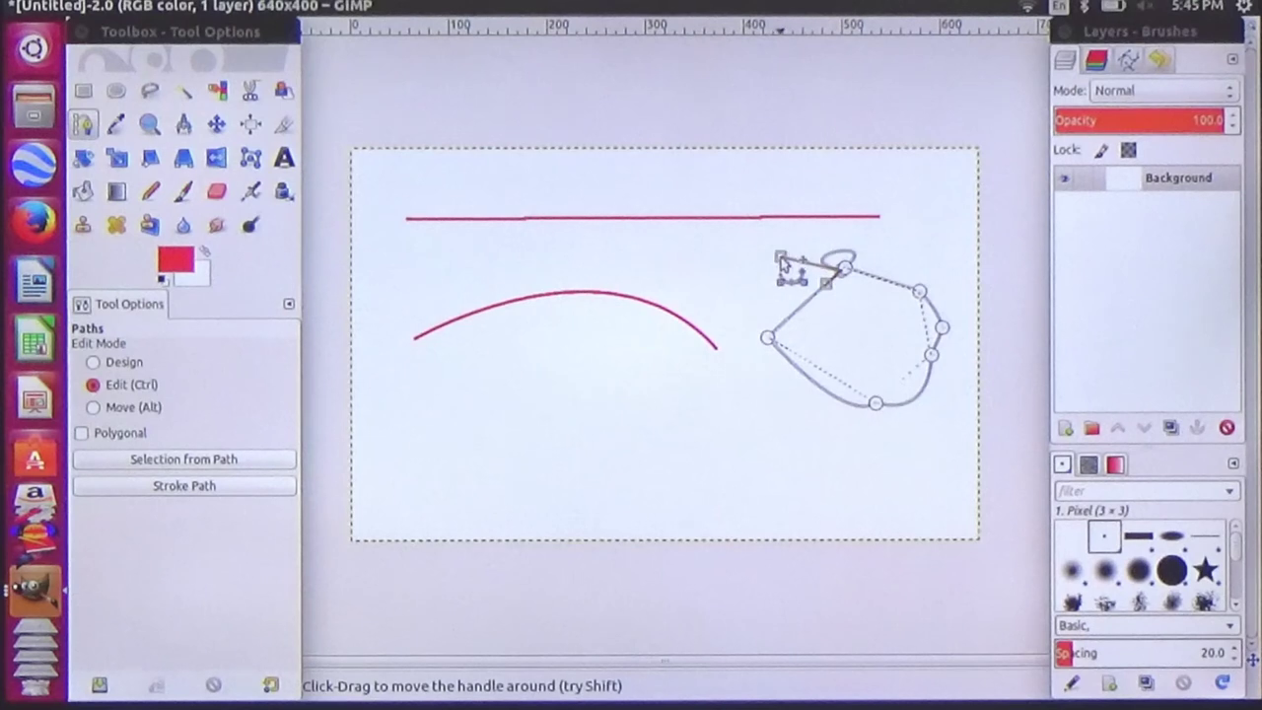
drag(810, 252, 856, 279)
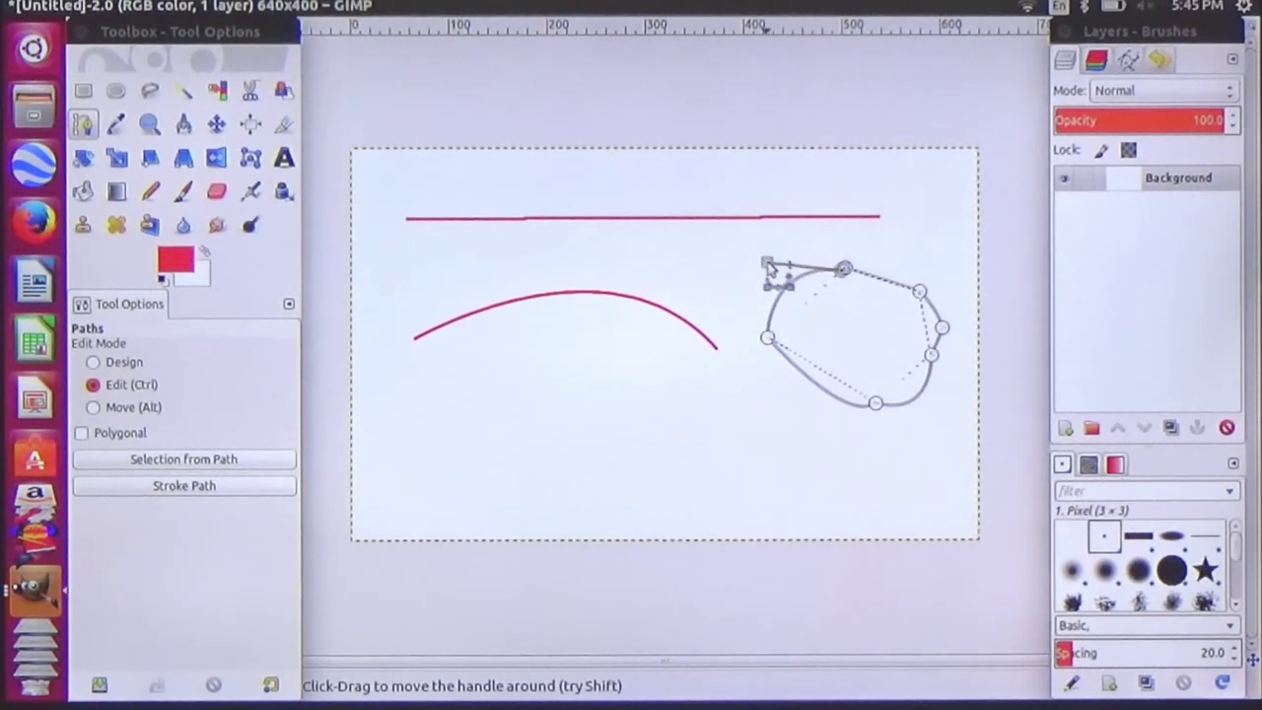
drag(769, 268, 739, 249)
drag(846, 273, 931, 223)
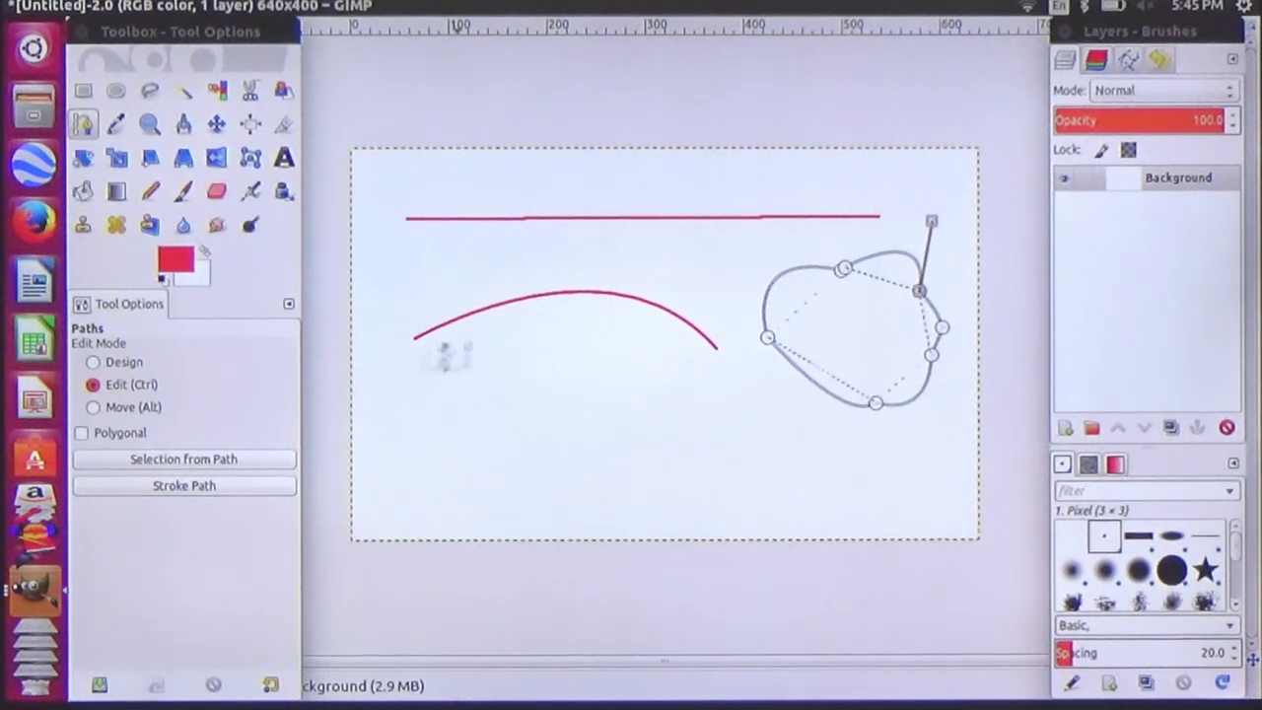
- Try to stroke the closed curved path with the Paintbrush
click(193, 488)
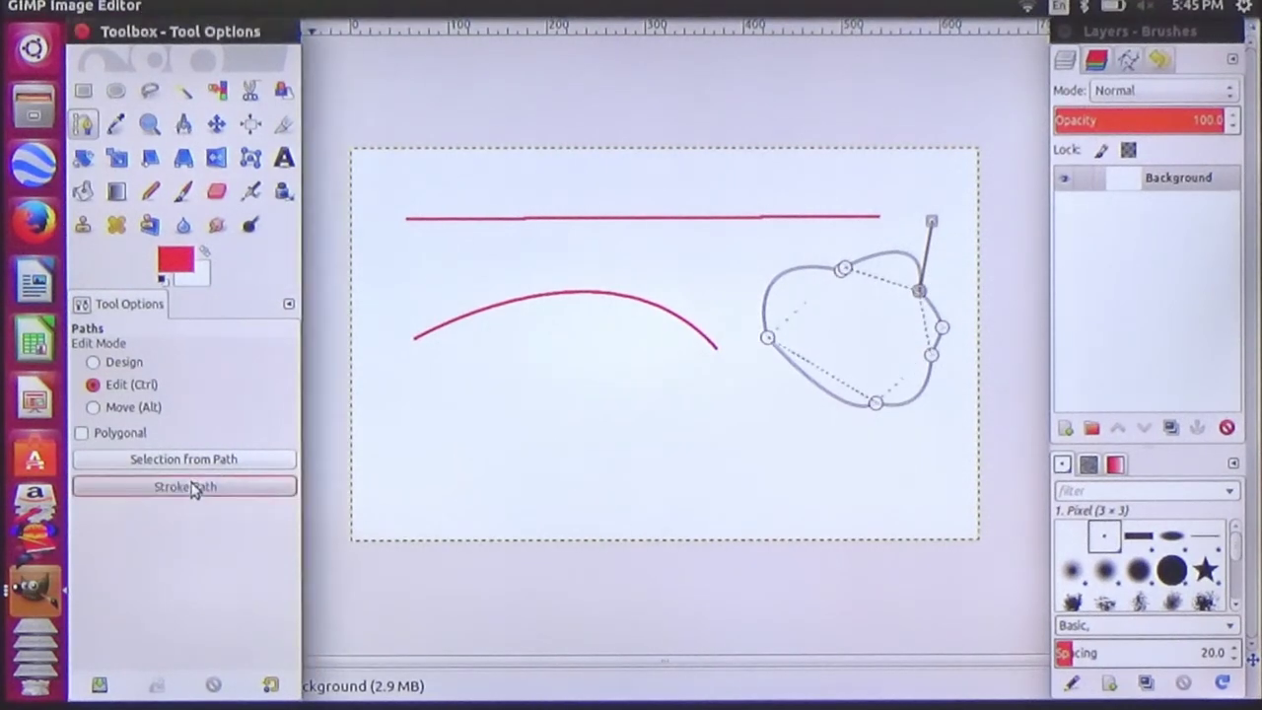
click(387, 651)
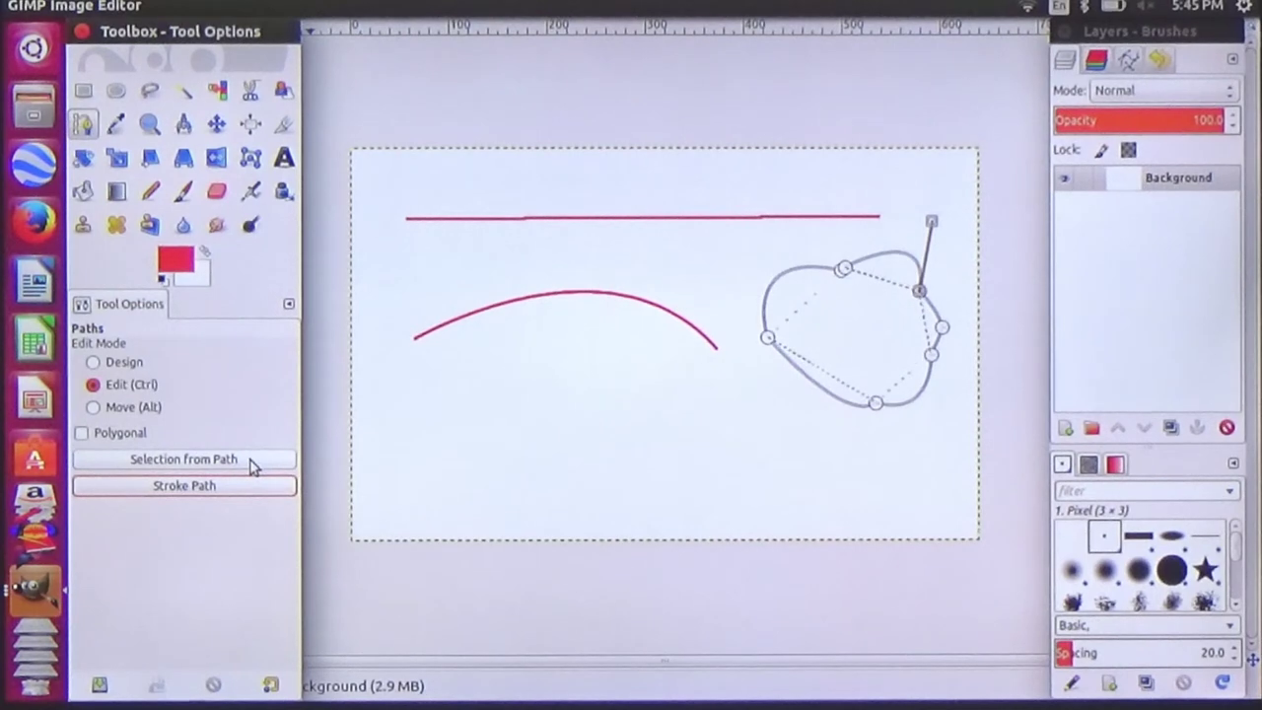
click(203, 489)
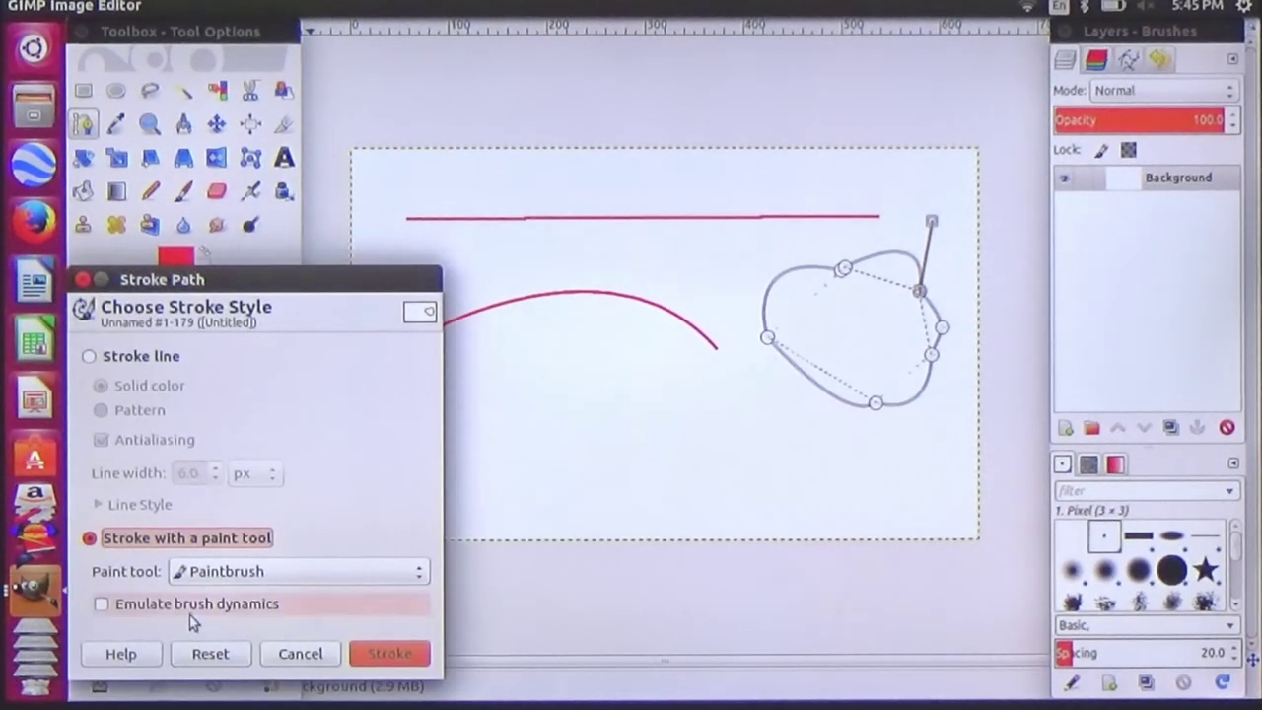
click(386, 659)
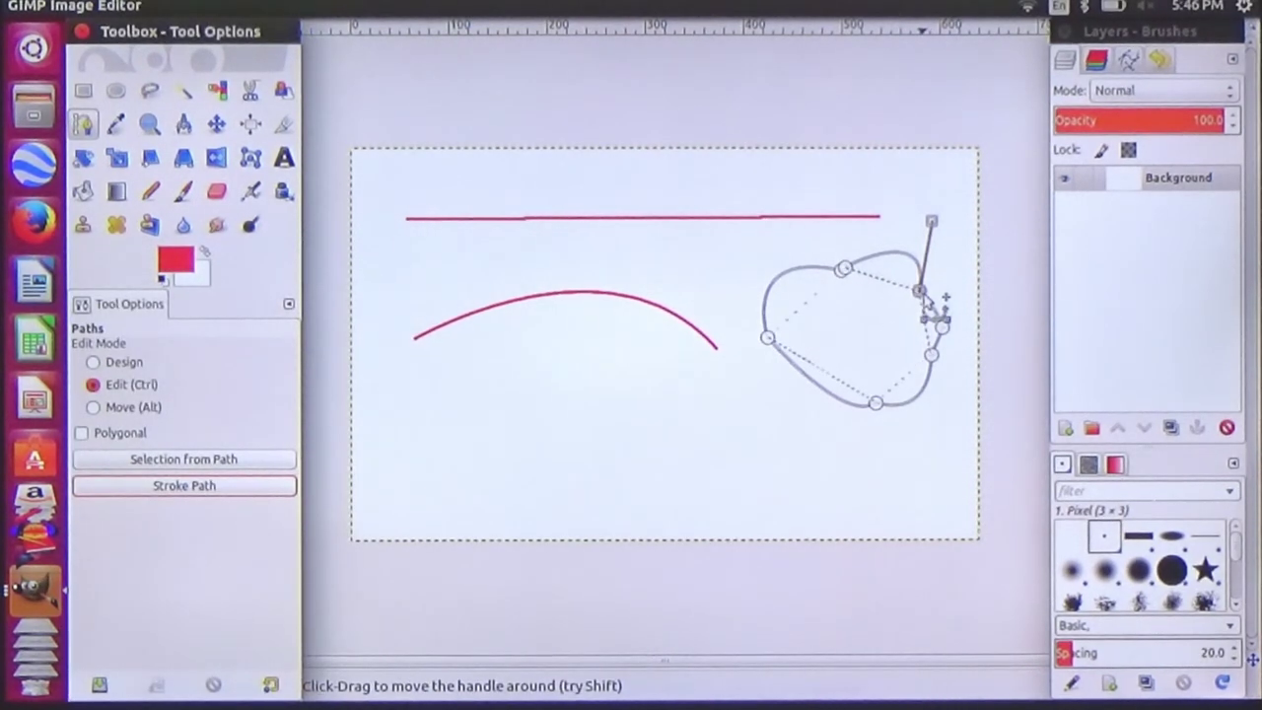
- Select a different anchor of the closed curved path and repeat stroking the path with the Paintbrush
click(932, 297)
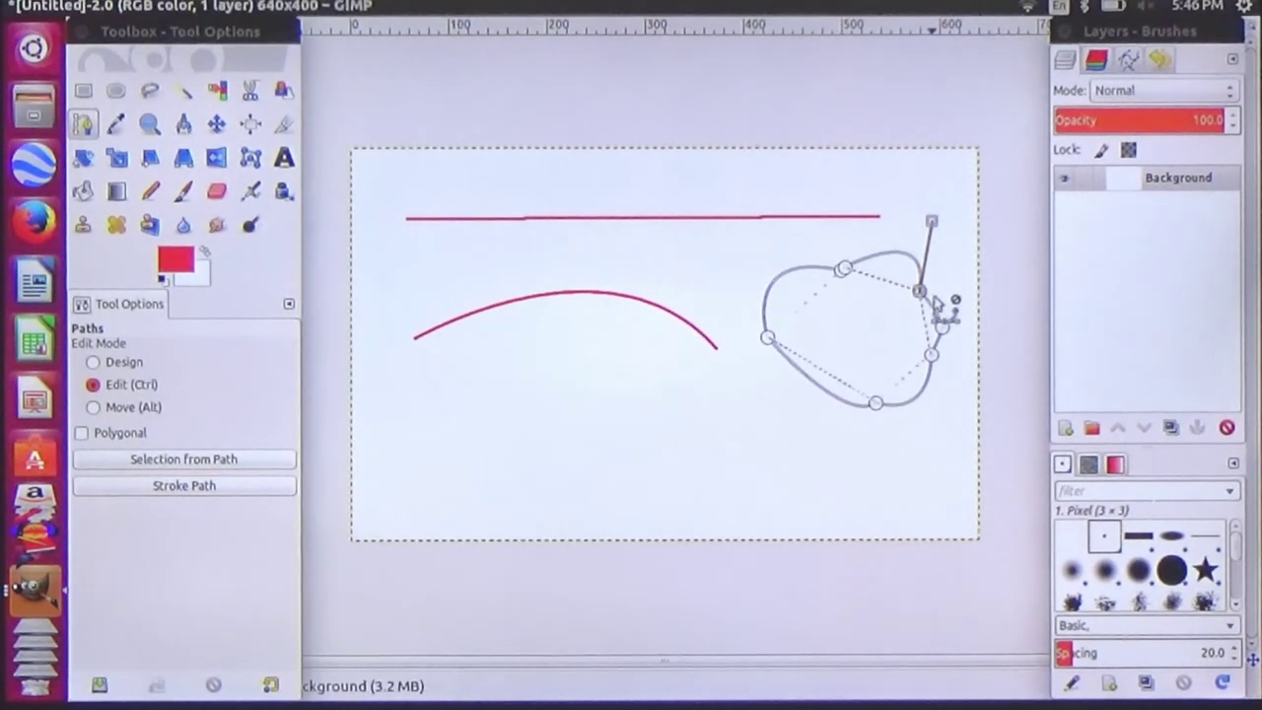
click(932, 355)
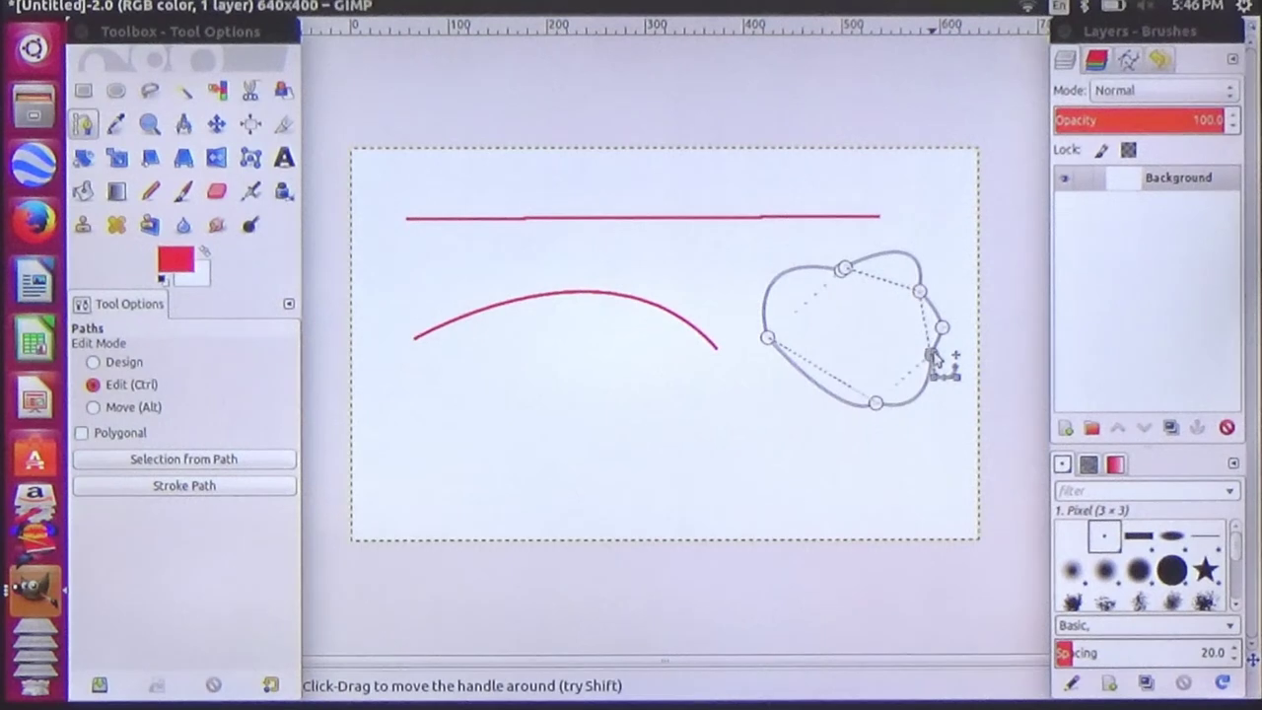
click(187, 486)
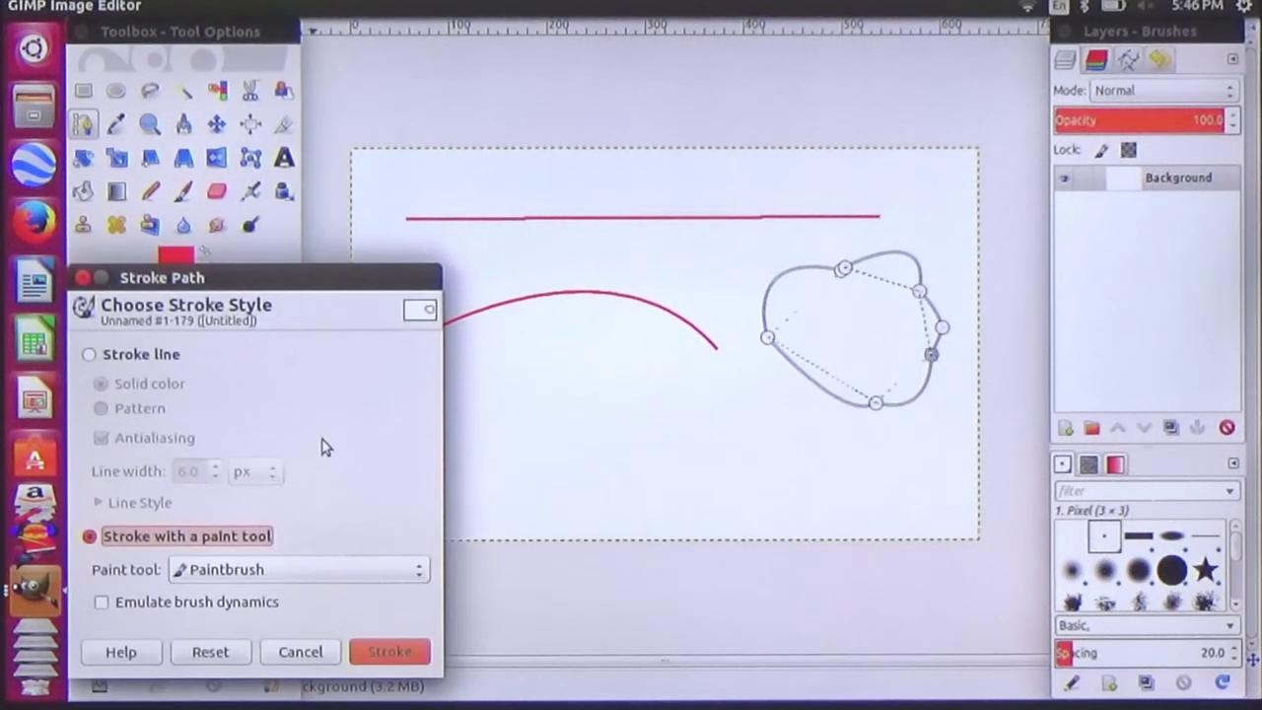
click(383, 652)
key(Return)
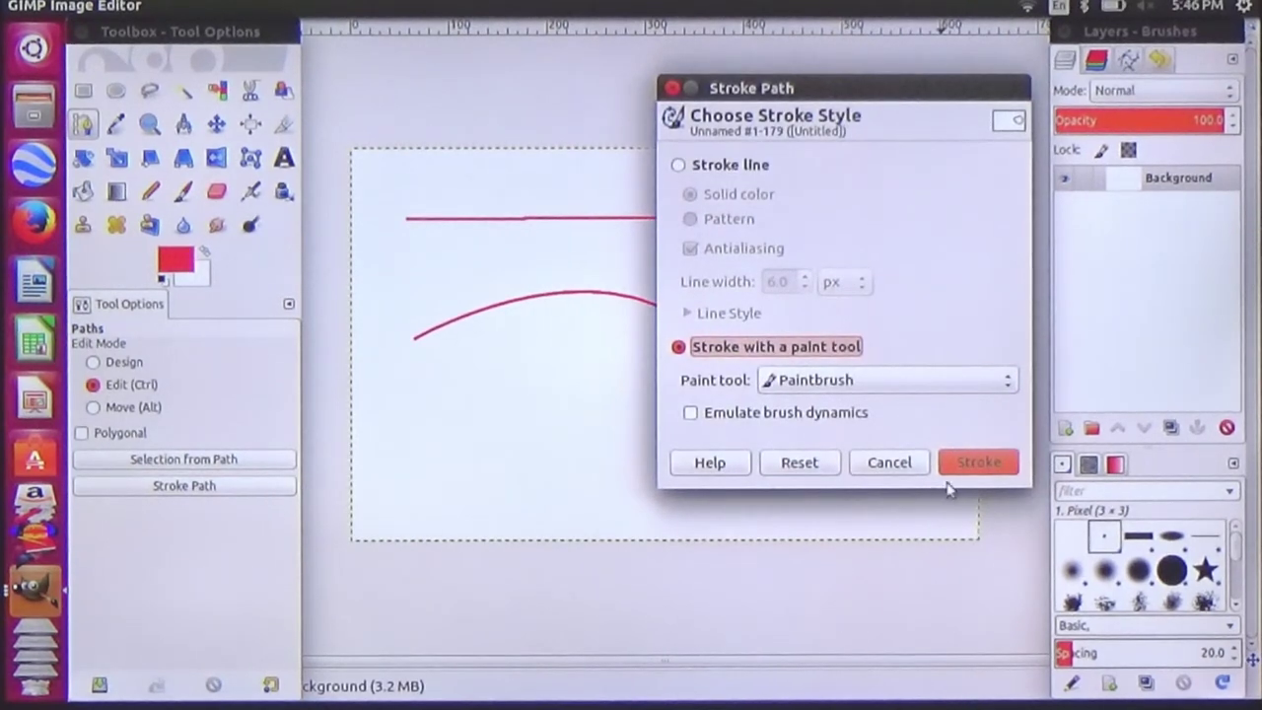
click(974, 463)
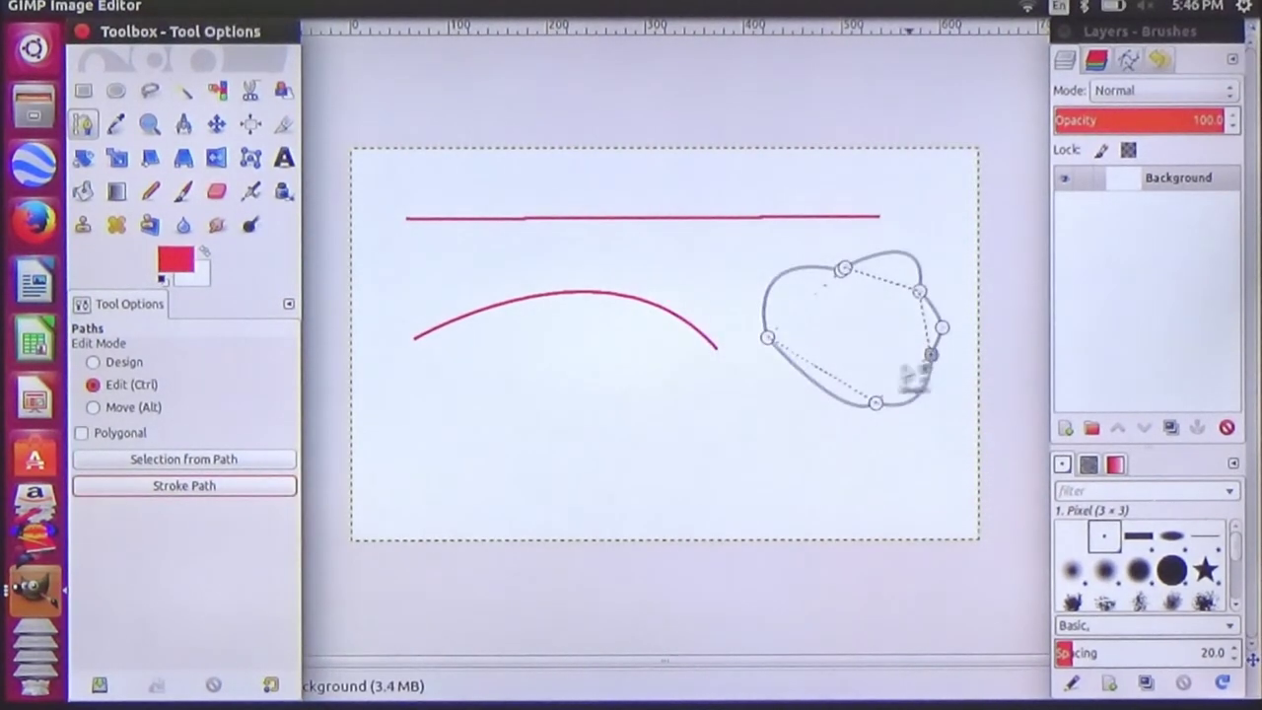
- Move the whole closed curved path to the lower middle of the canvas, below the red curve's right end, and create a selection from it
click(125, 407)
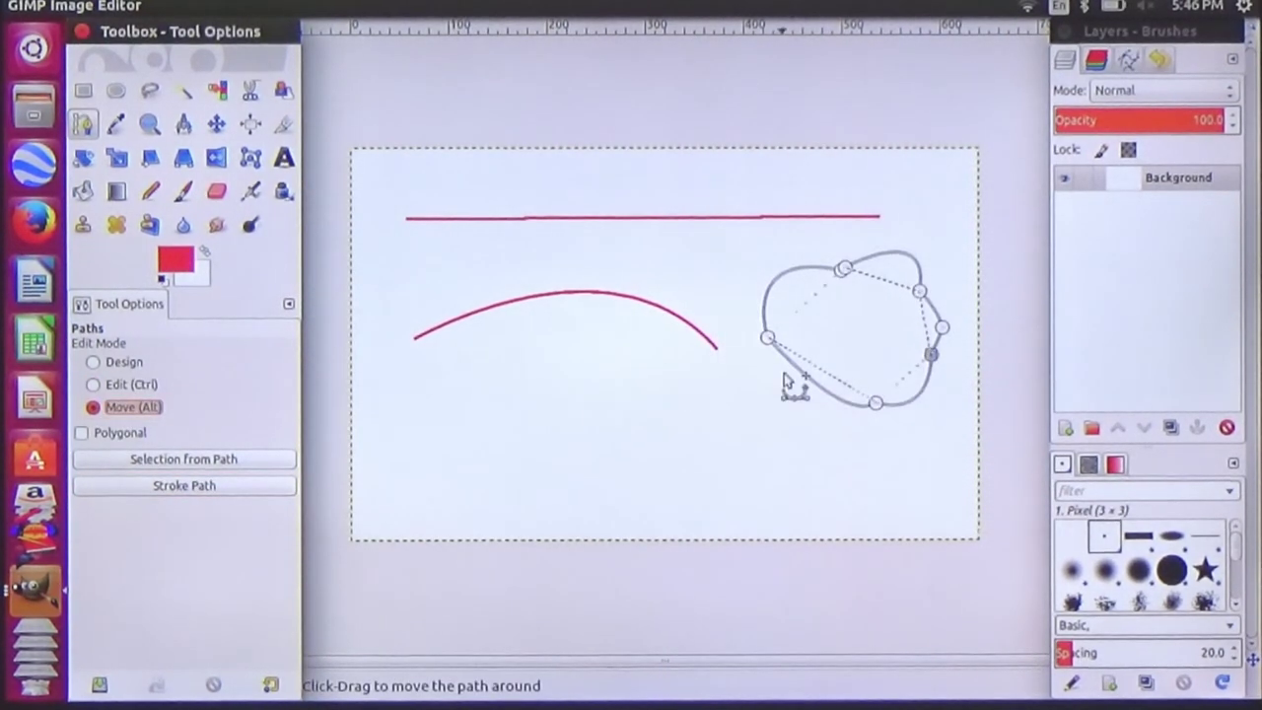
mouse_move(804, 384)
mouse_down()
mouse_move(775, 424)
mouse_move(631, 488)
mouse_up()
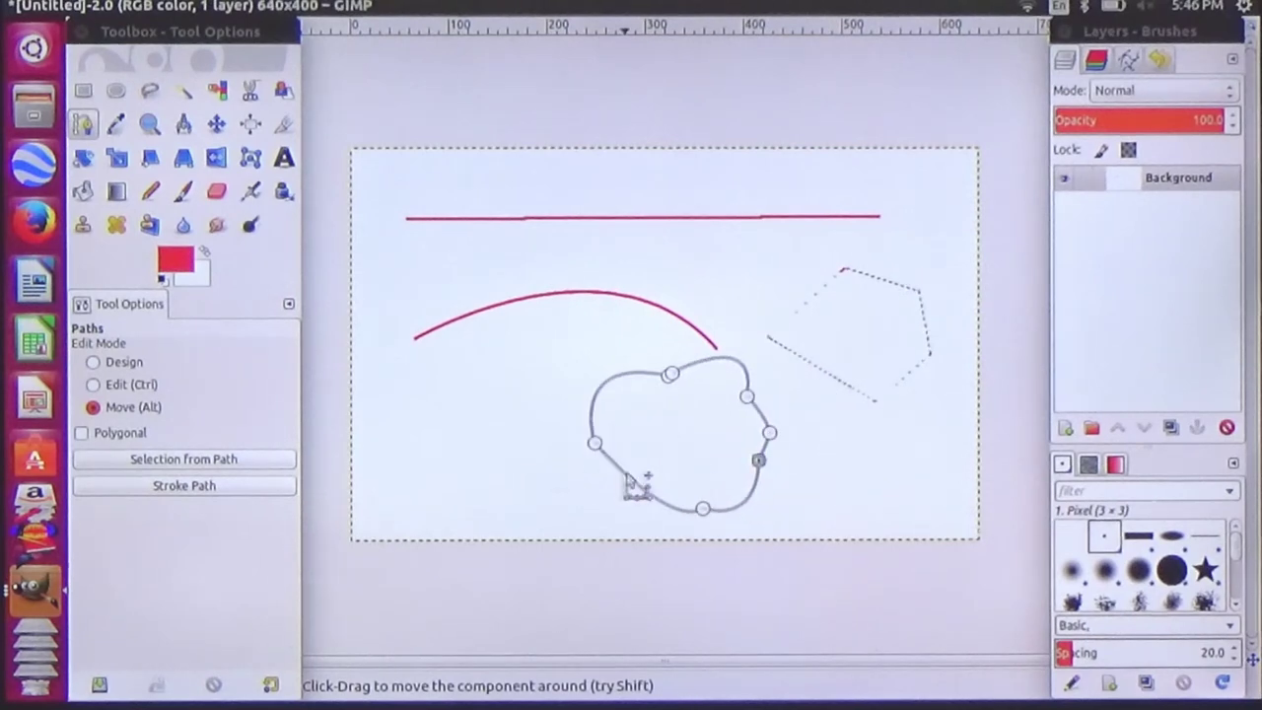
click(197, 460)
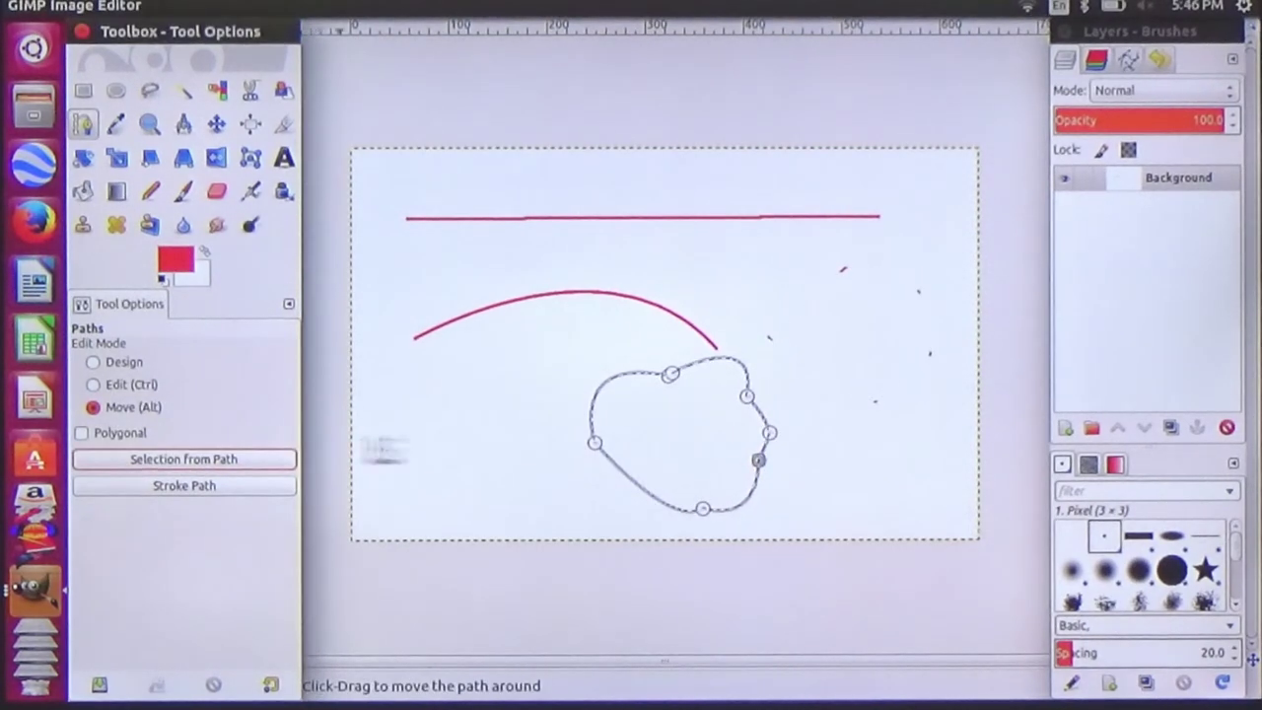
- Stroke the closed curved path with the Paintbrush, and move the path off the painted outline to the canvas's lower-left corner
click(247, 492)
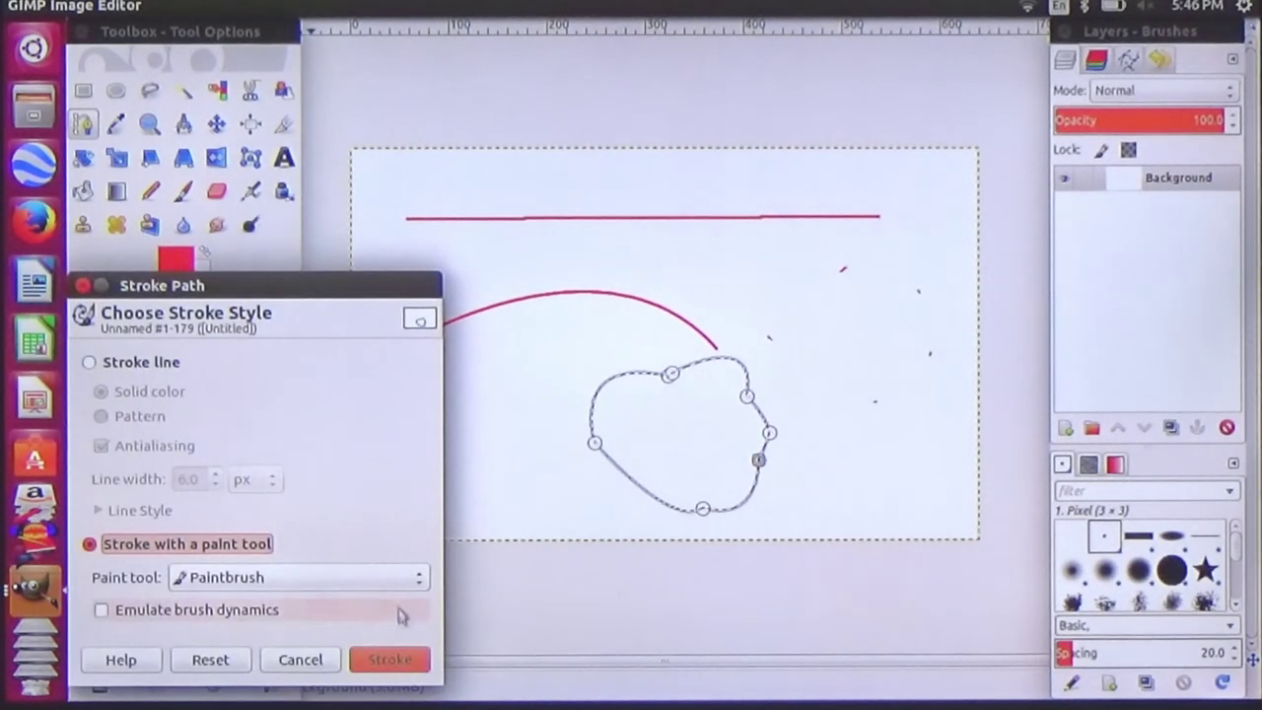
click(406, 660)
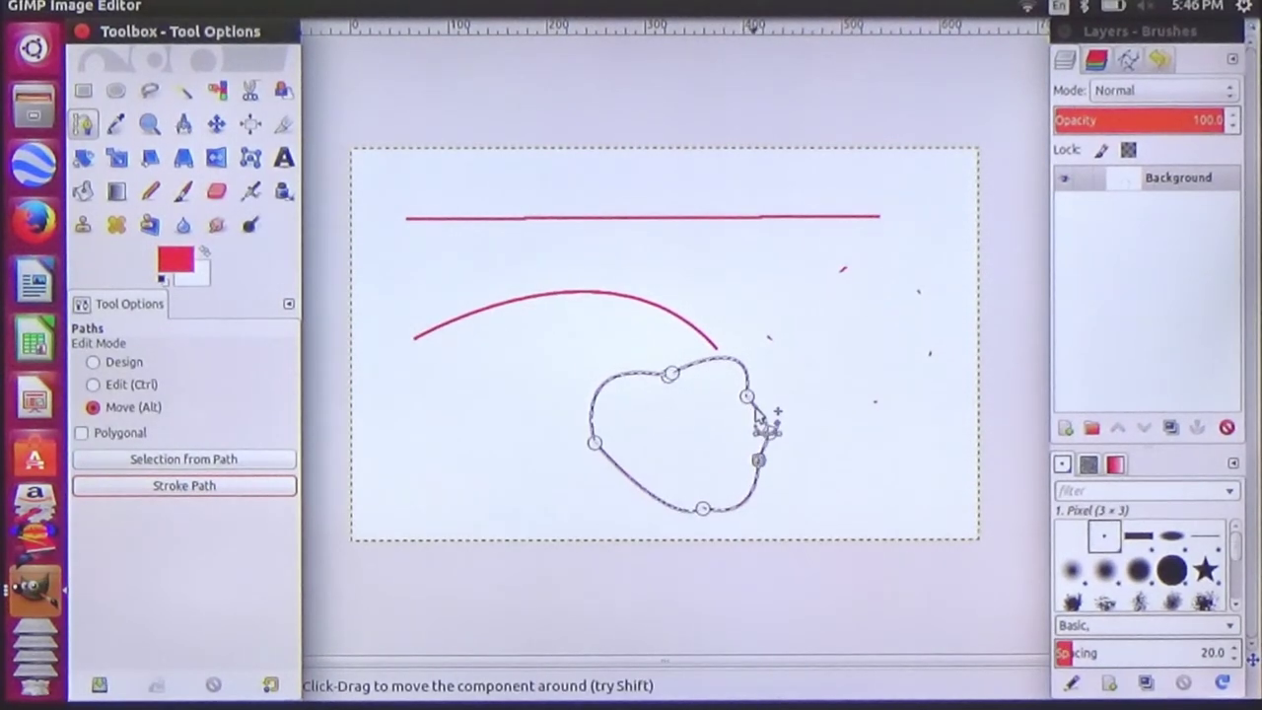
drag(759, 419, 505, 454)
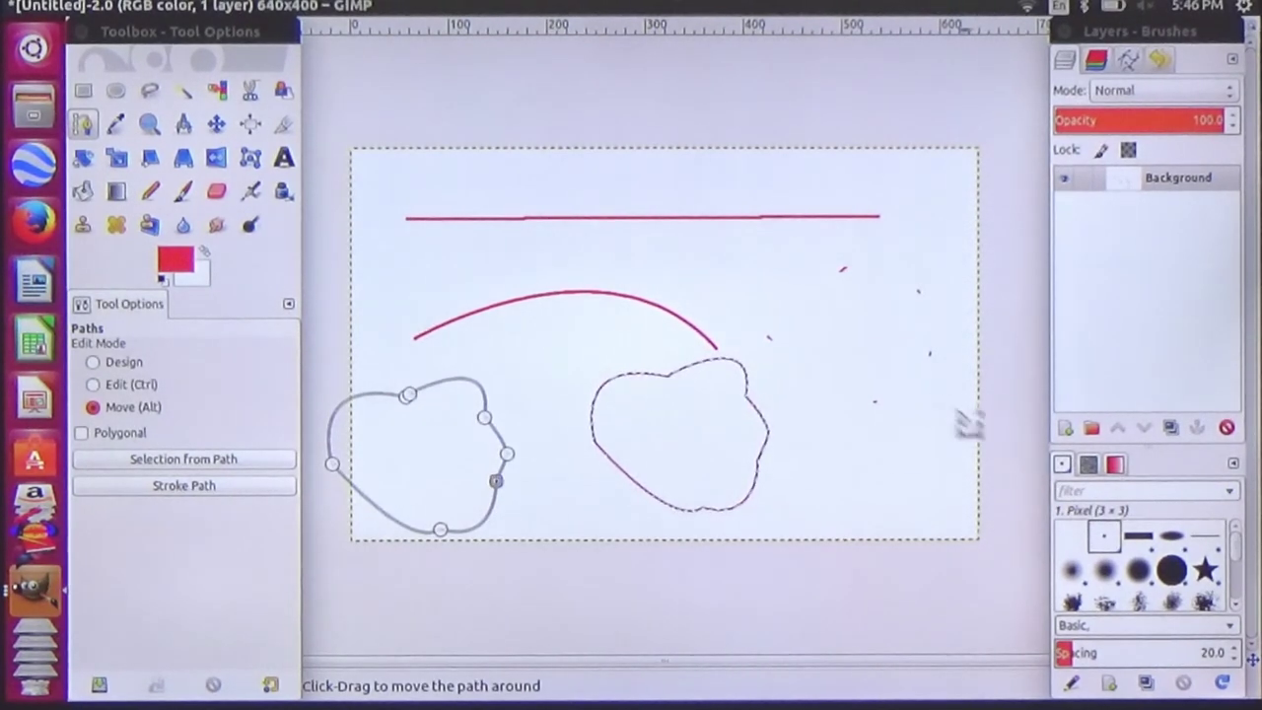
- Switch to the Move tool and remove the selection around the stroked closed shape
click(216, 123)
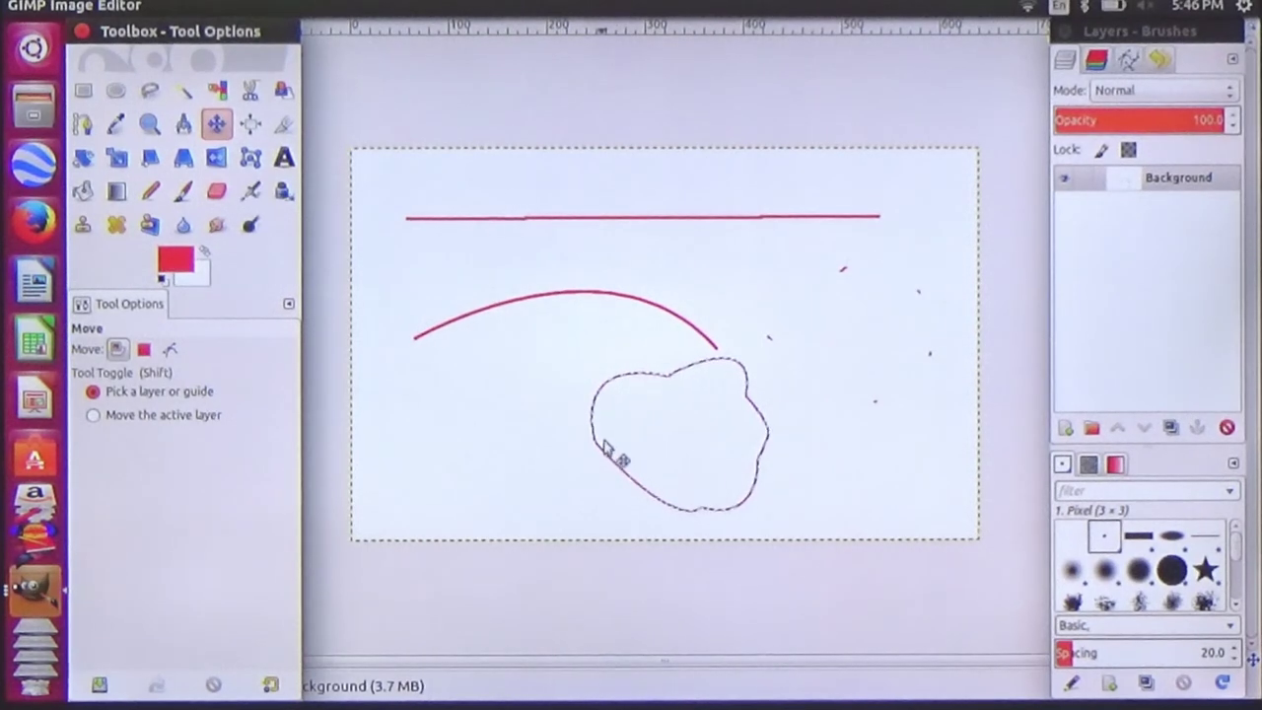
right_click(815, 288)
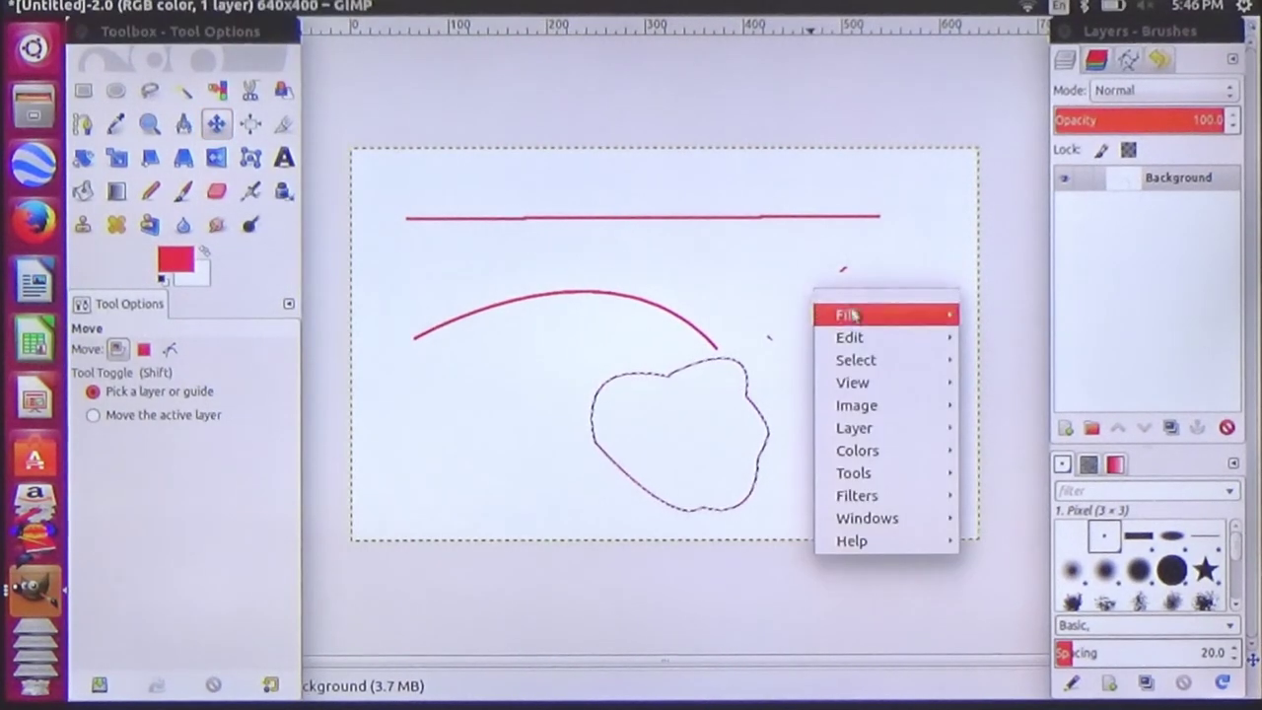
mouse_move(856, 361)
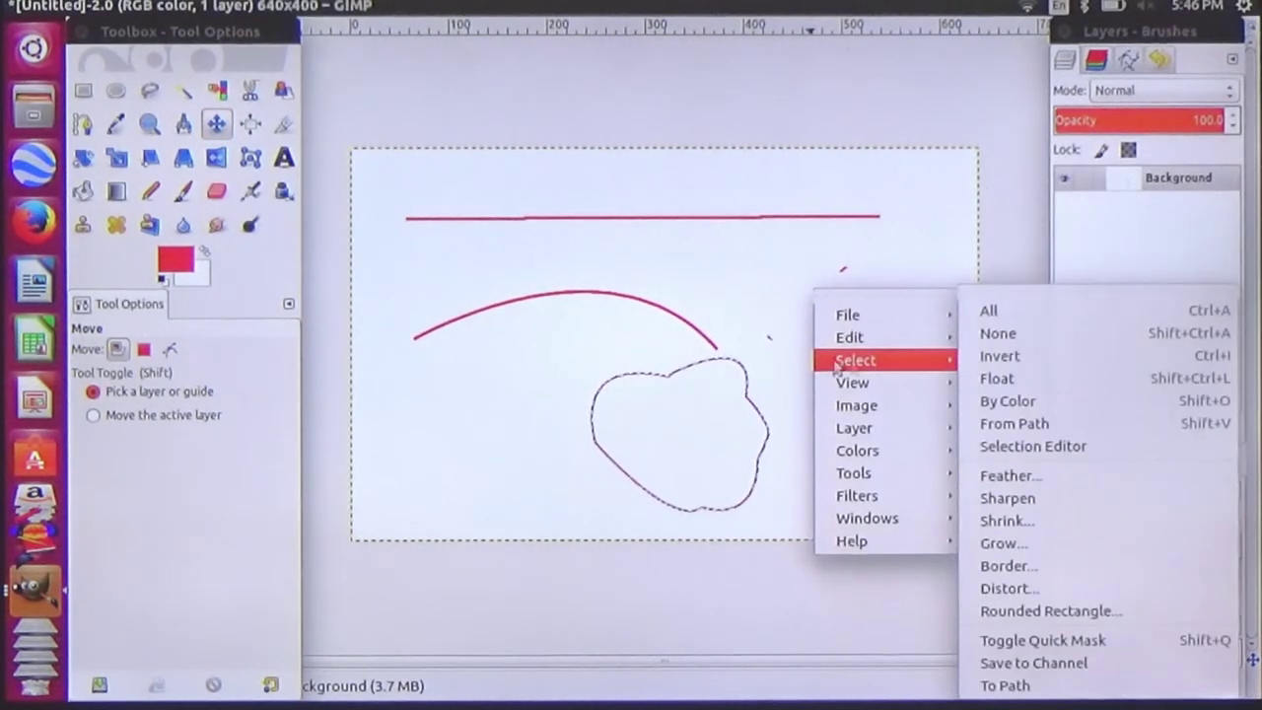
click(996, 336)
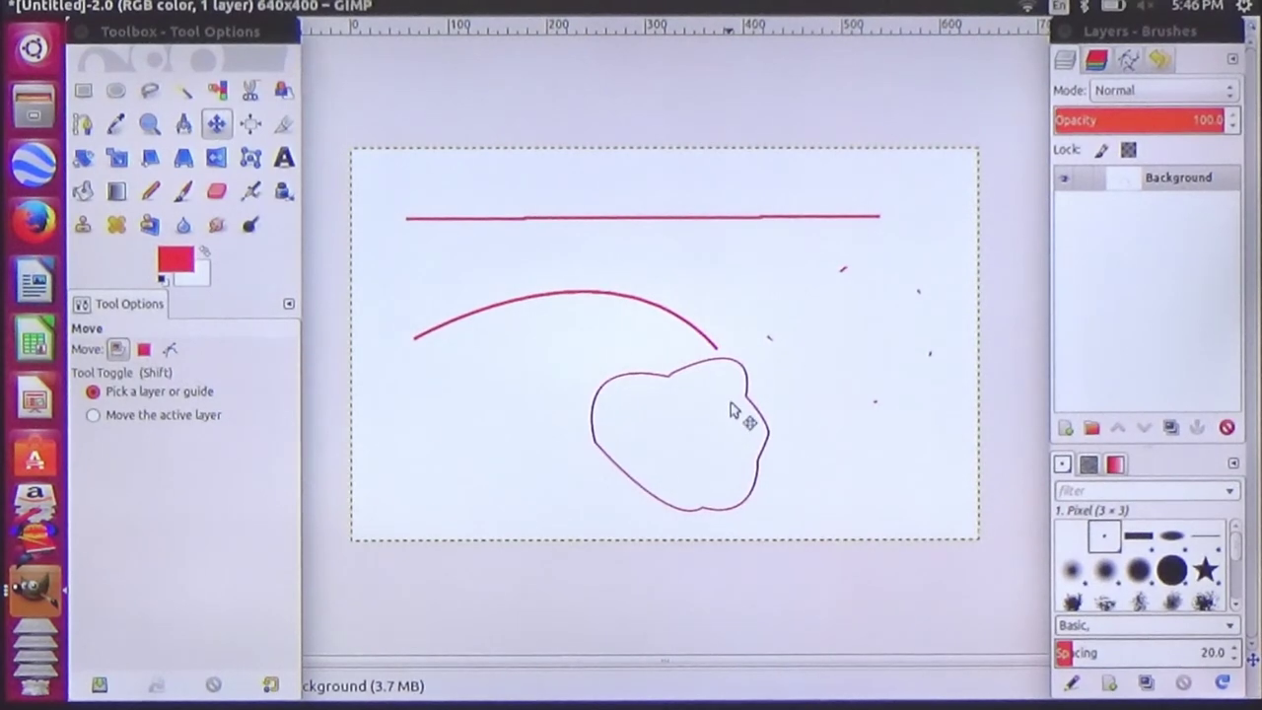